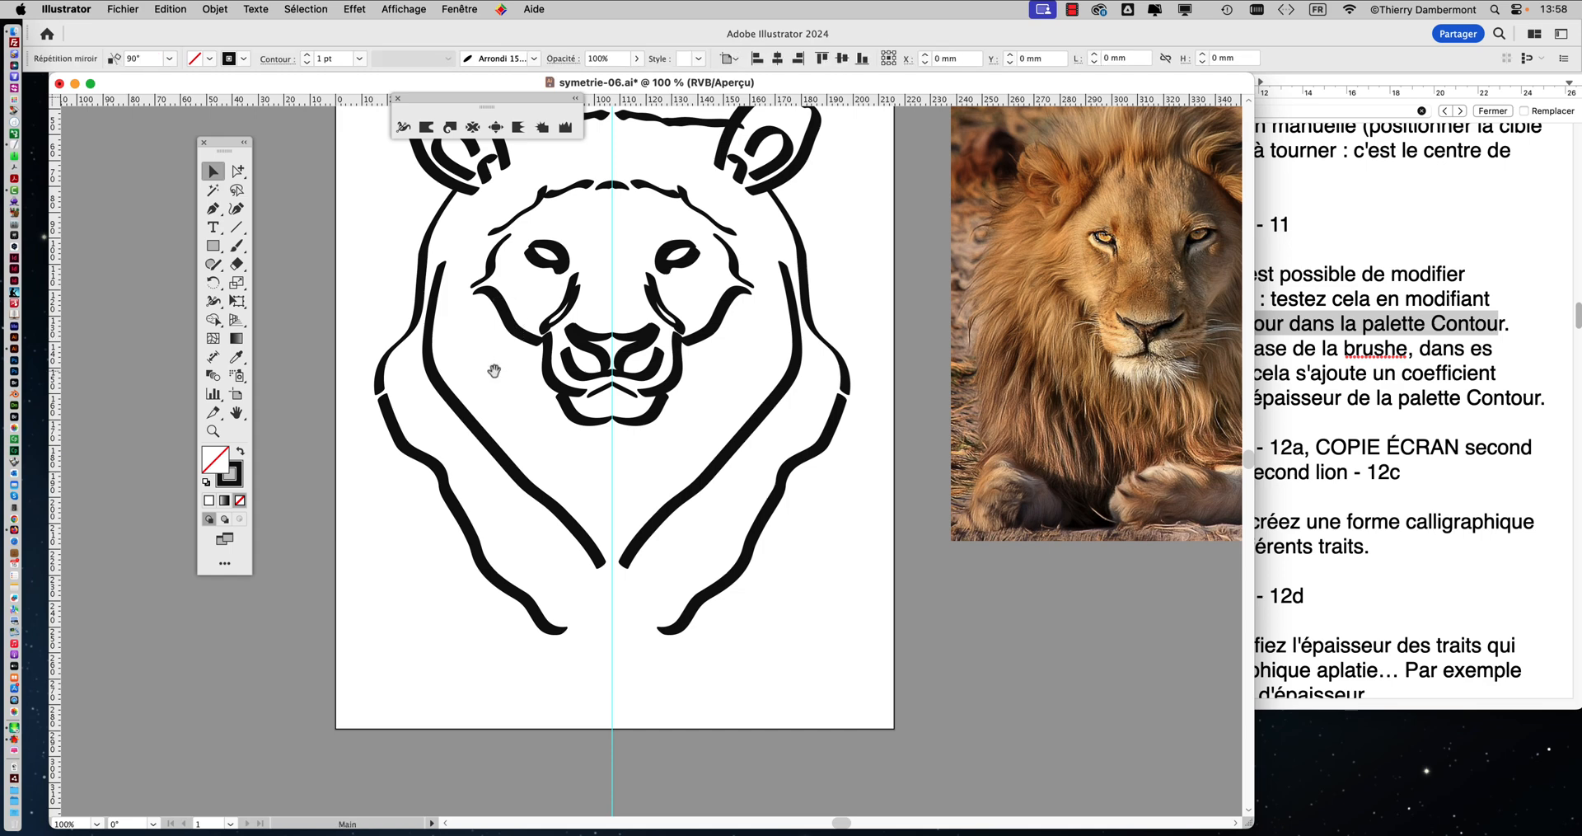
Select the lion's mirror repeat and isolate it for editing.
scroll(499, 361, "up", 3)
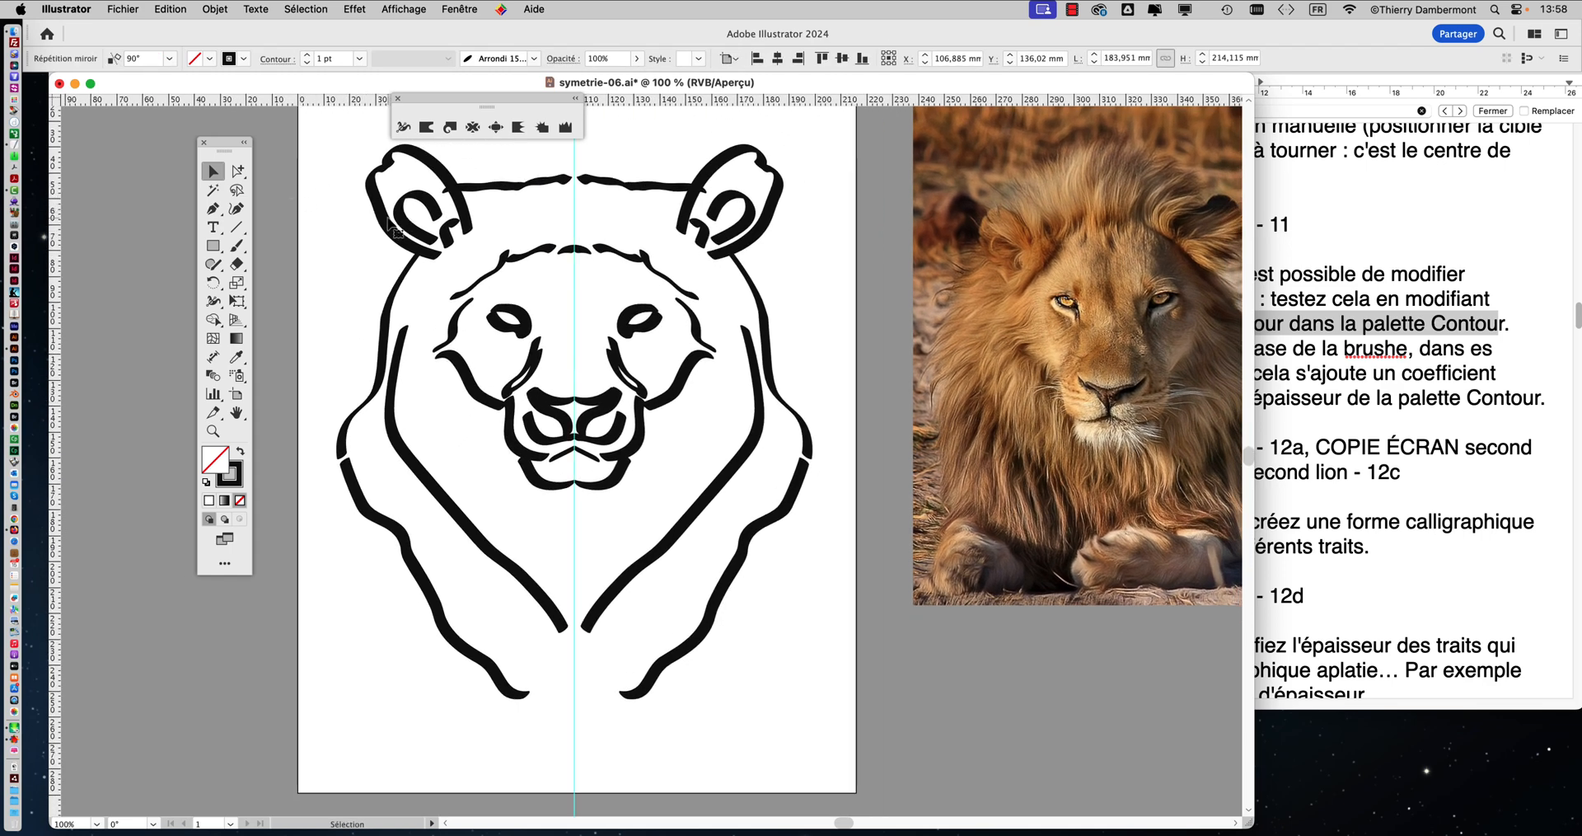
left_click(381, 437)
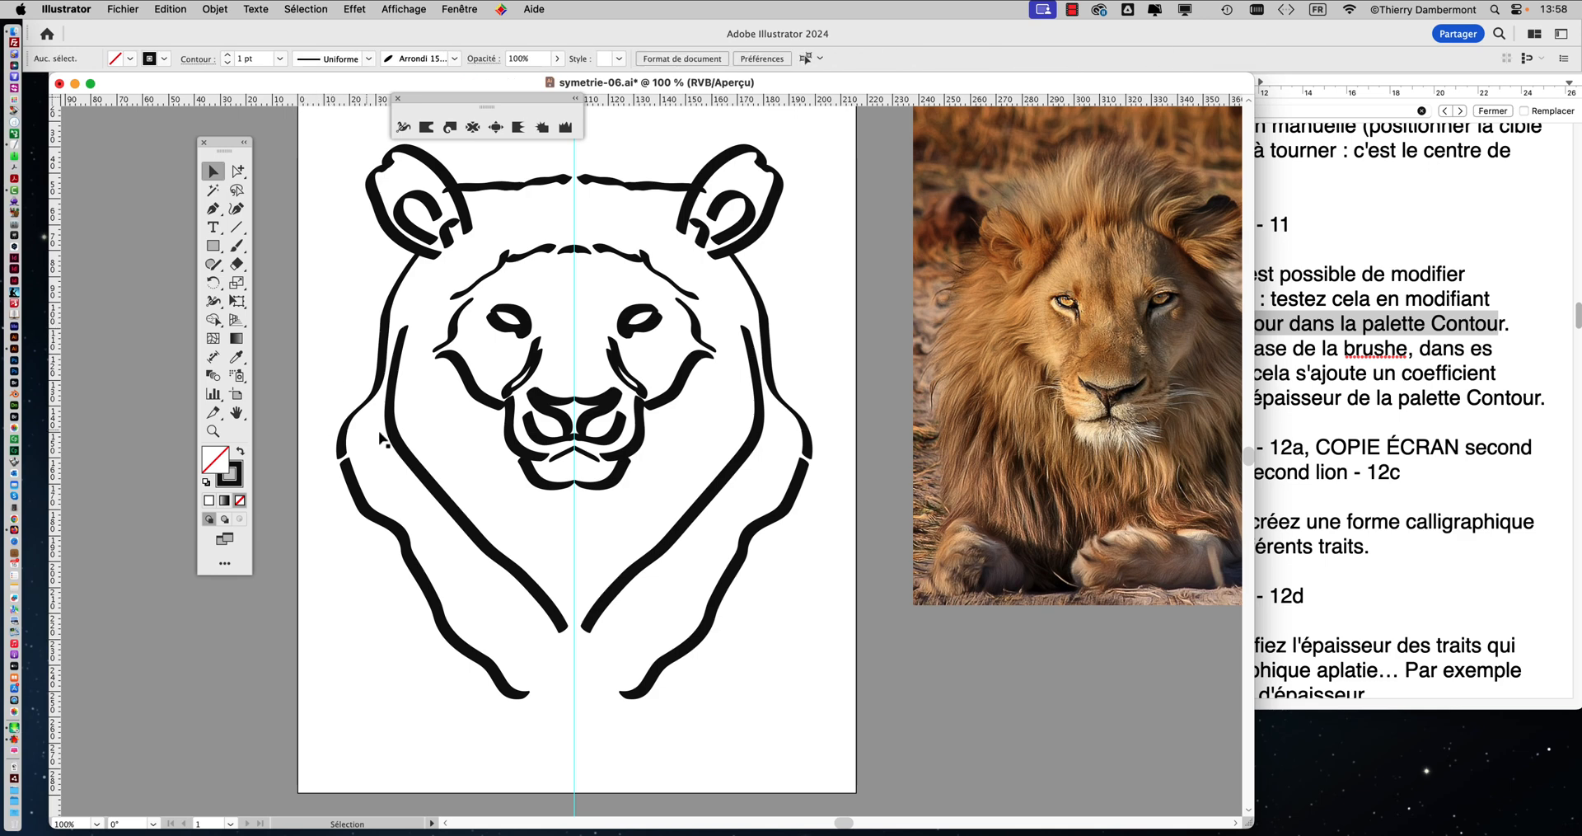
left_click(399, 435)
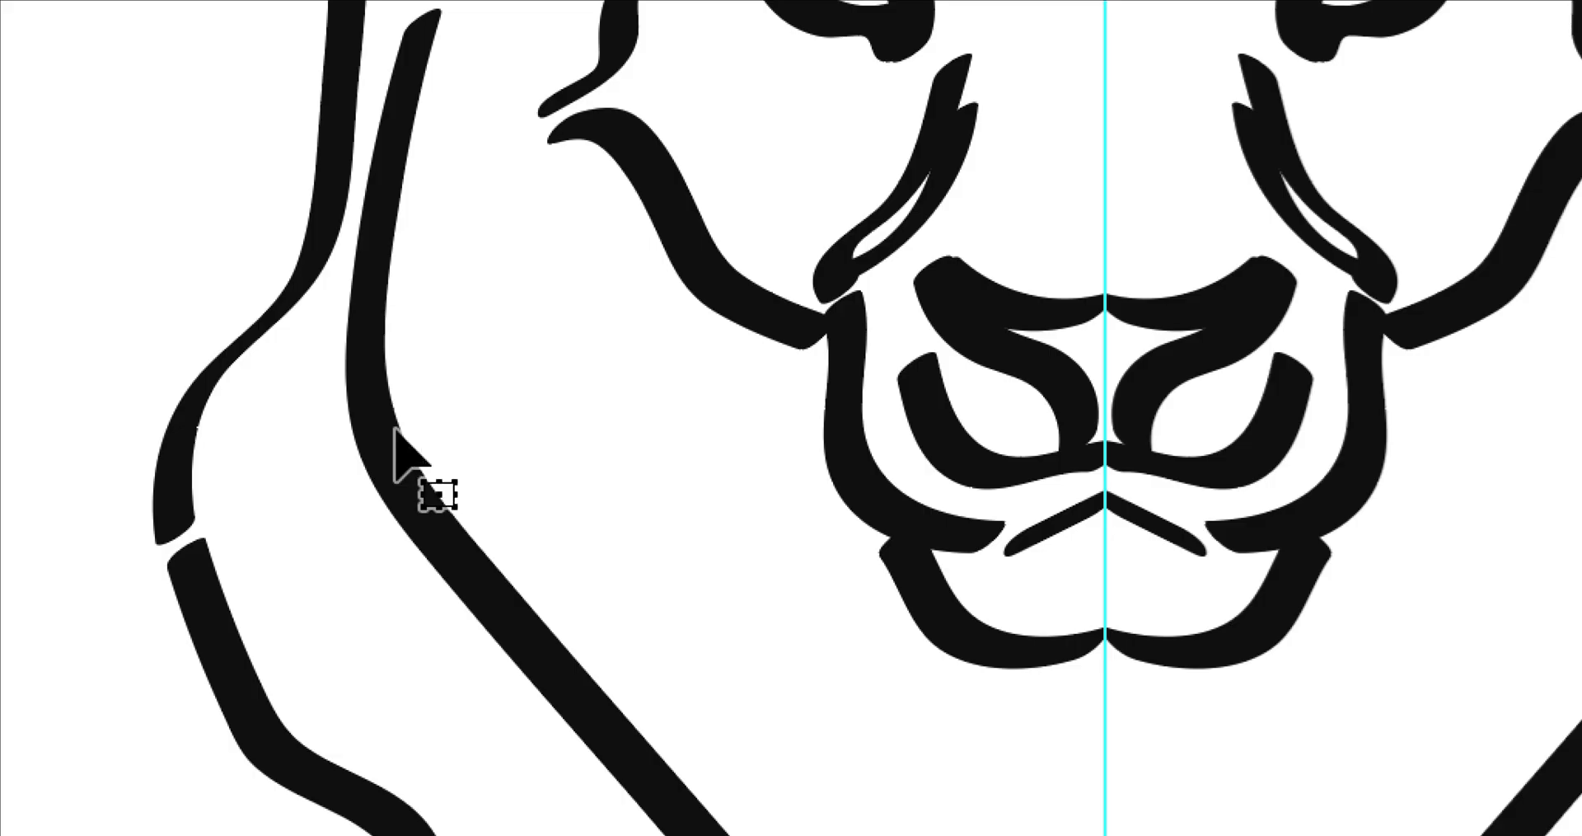
right_click(399, 433)
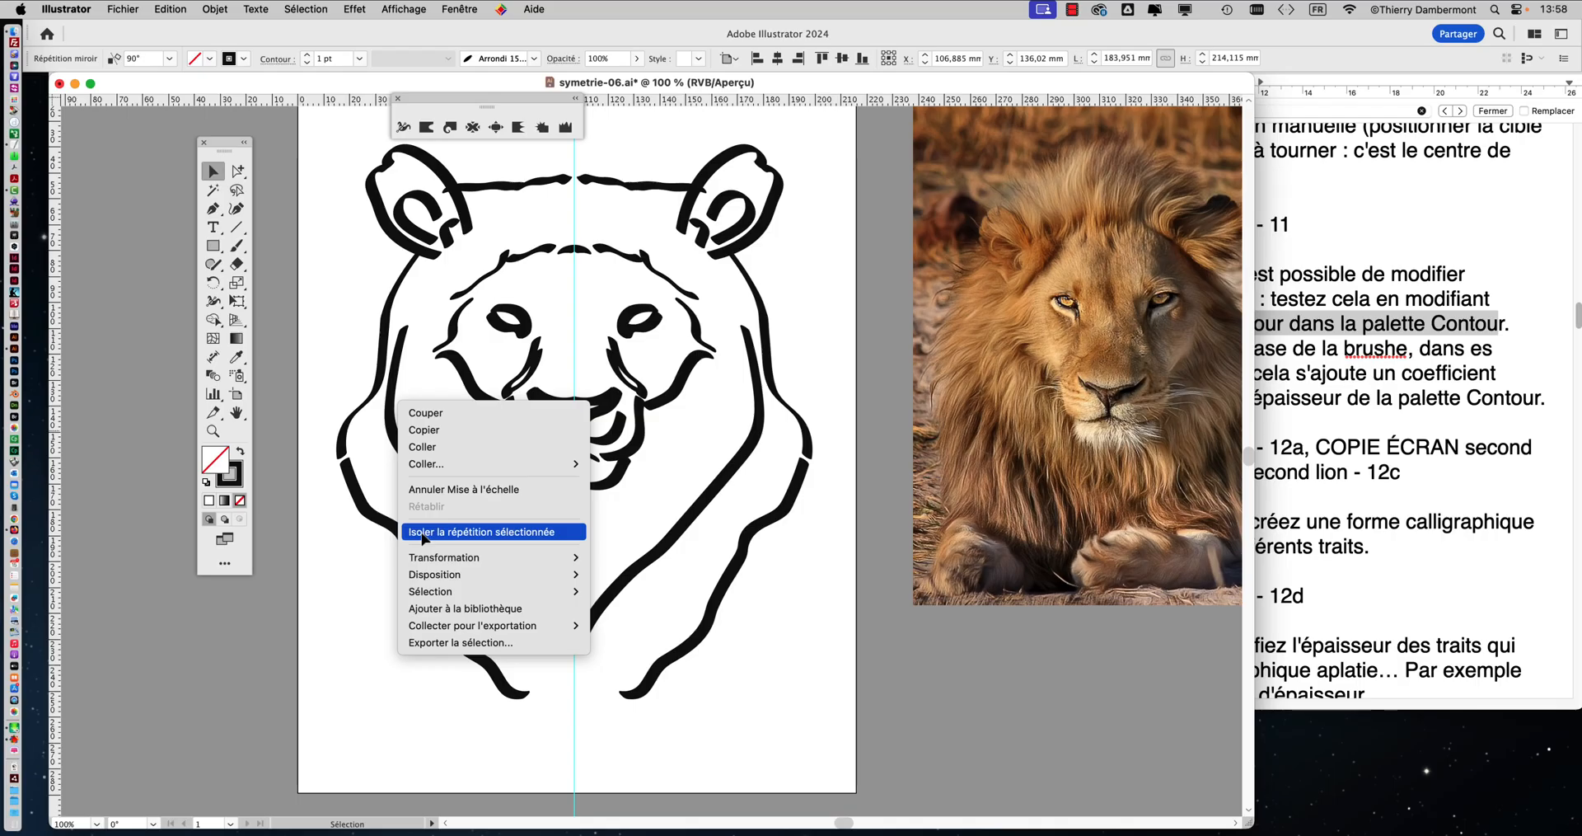
left_click(418, 515)
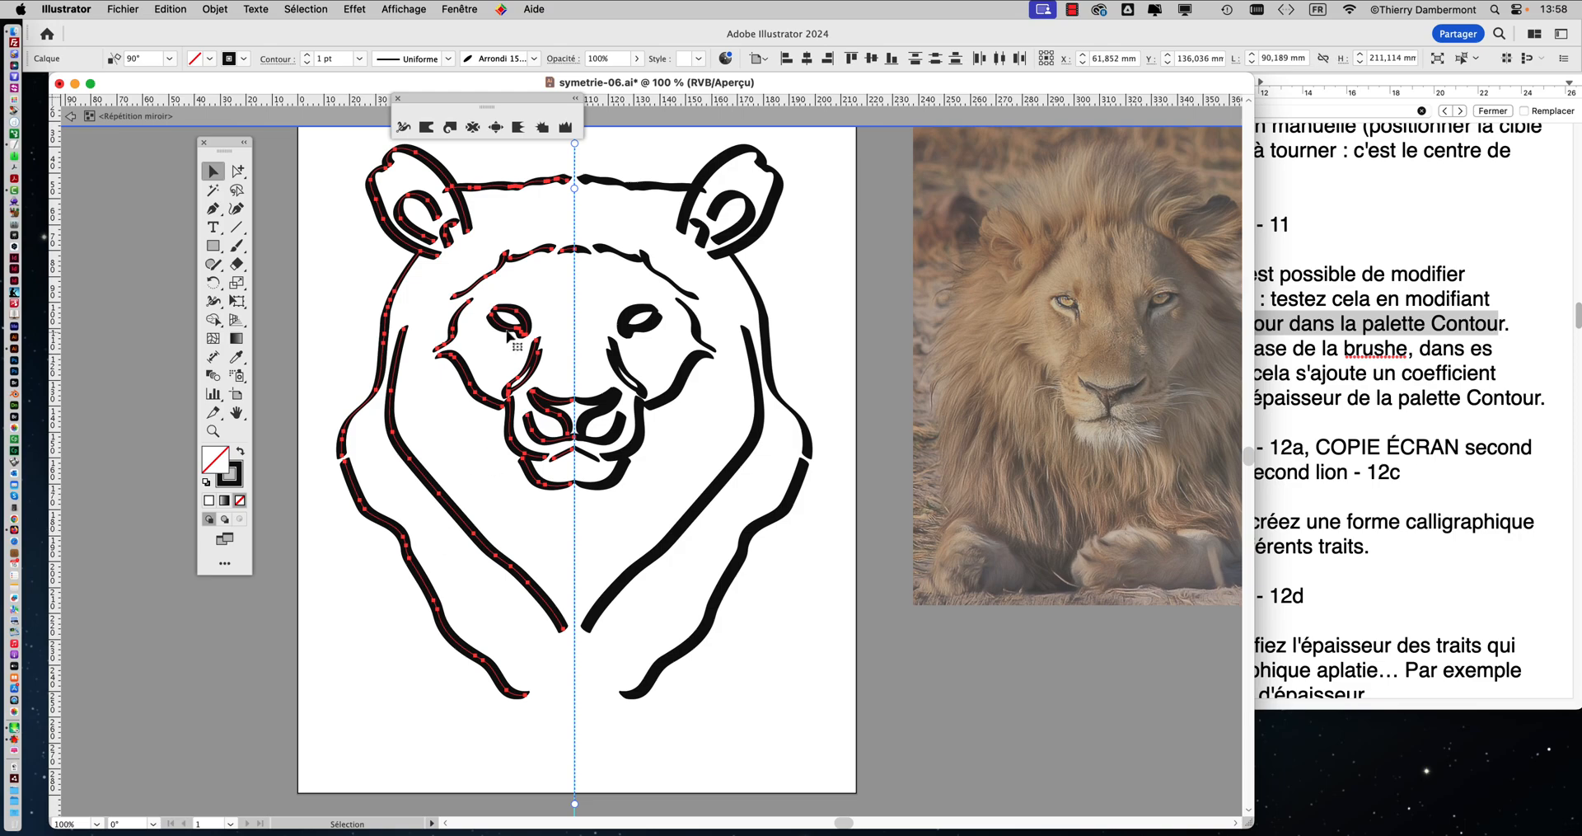
Set the stroke weight of the two inner strokes of the lion's left ear to 0.5 pt.
left_click(360, 240)
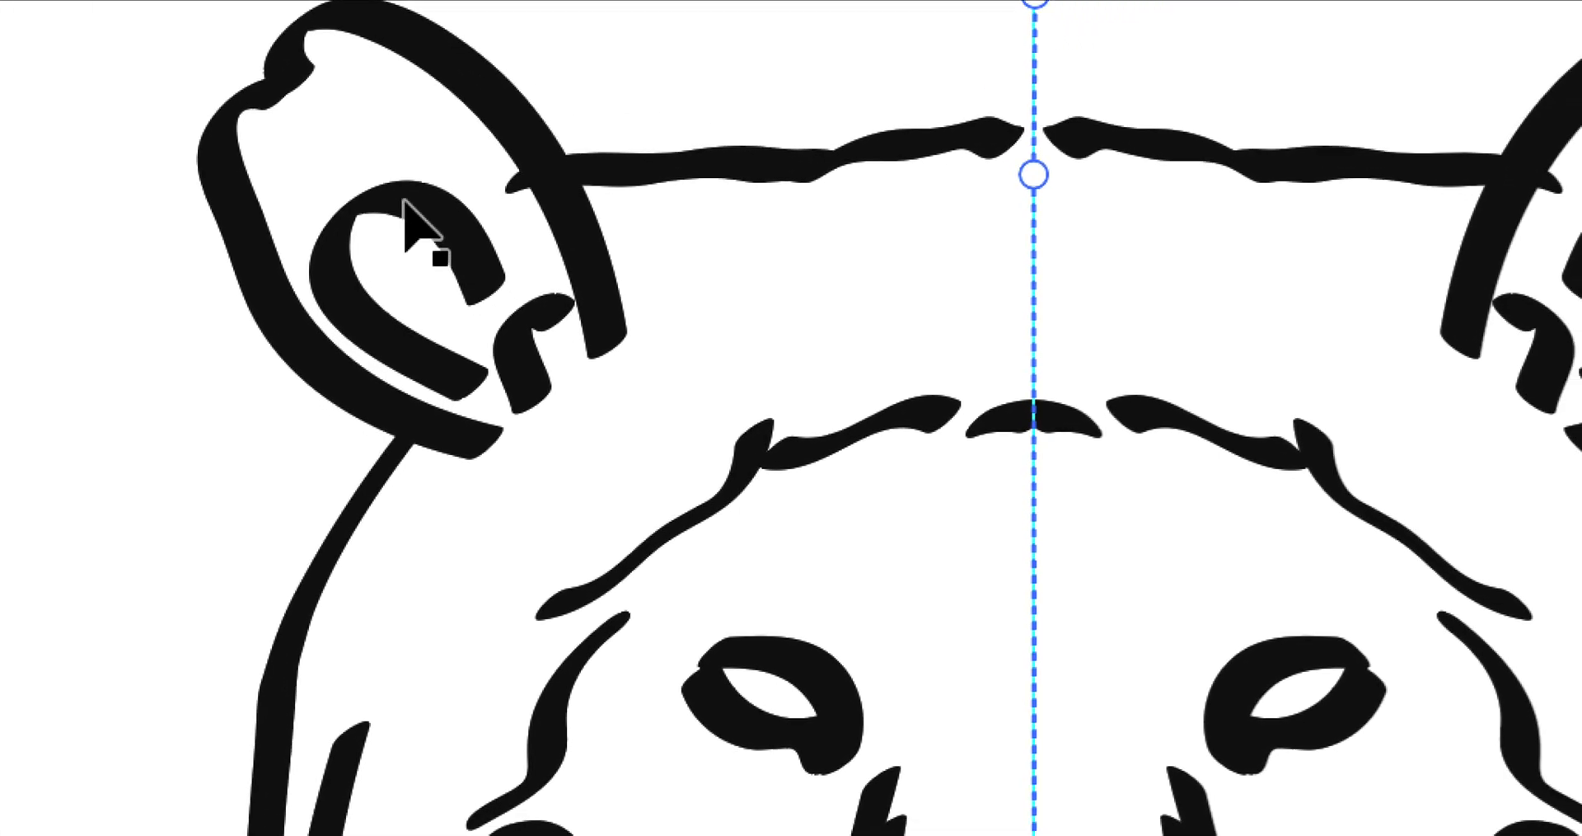
left_click(602, 81)
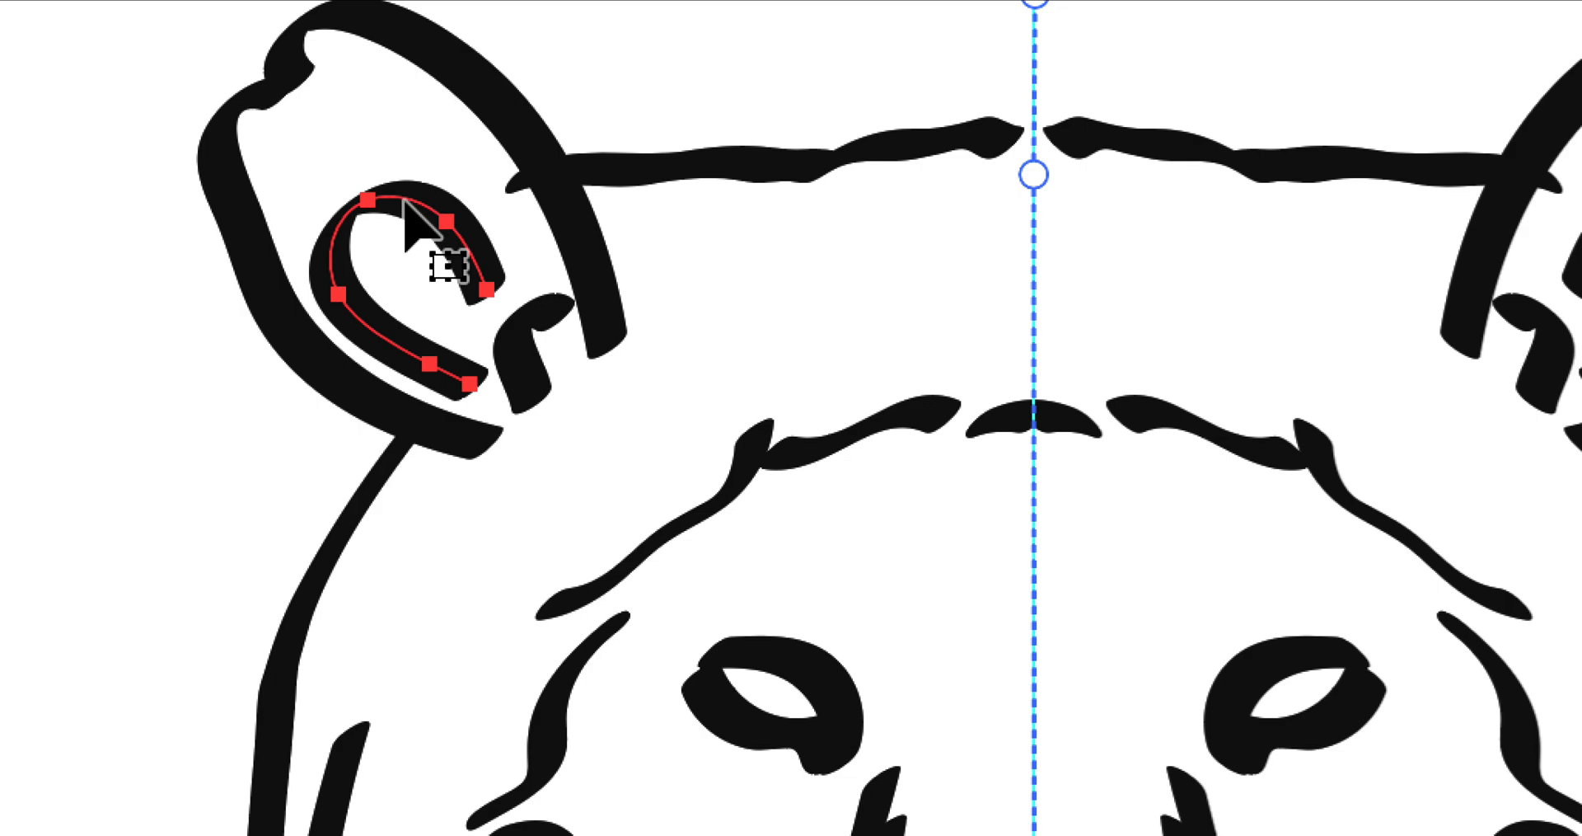
left_click(511, 342)
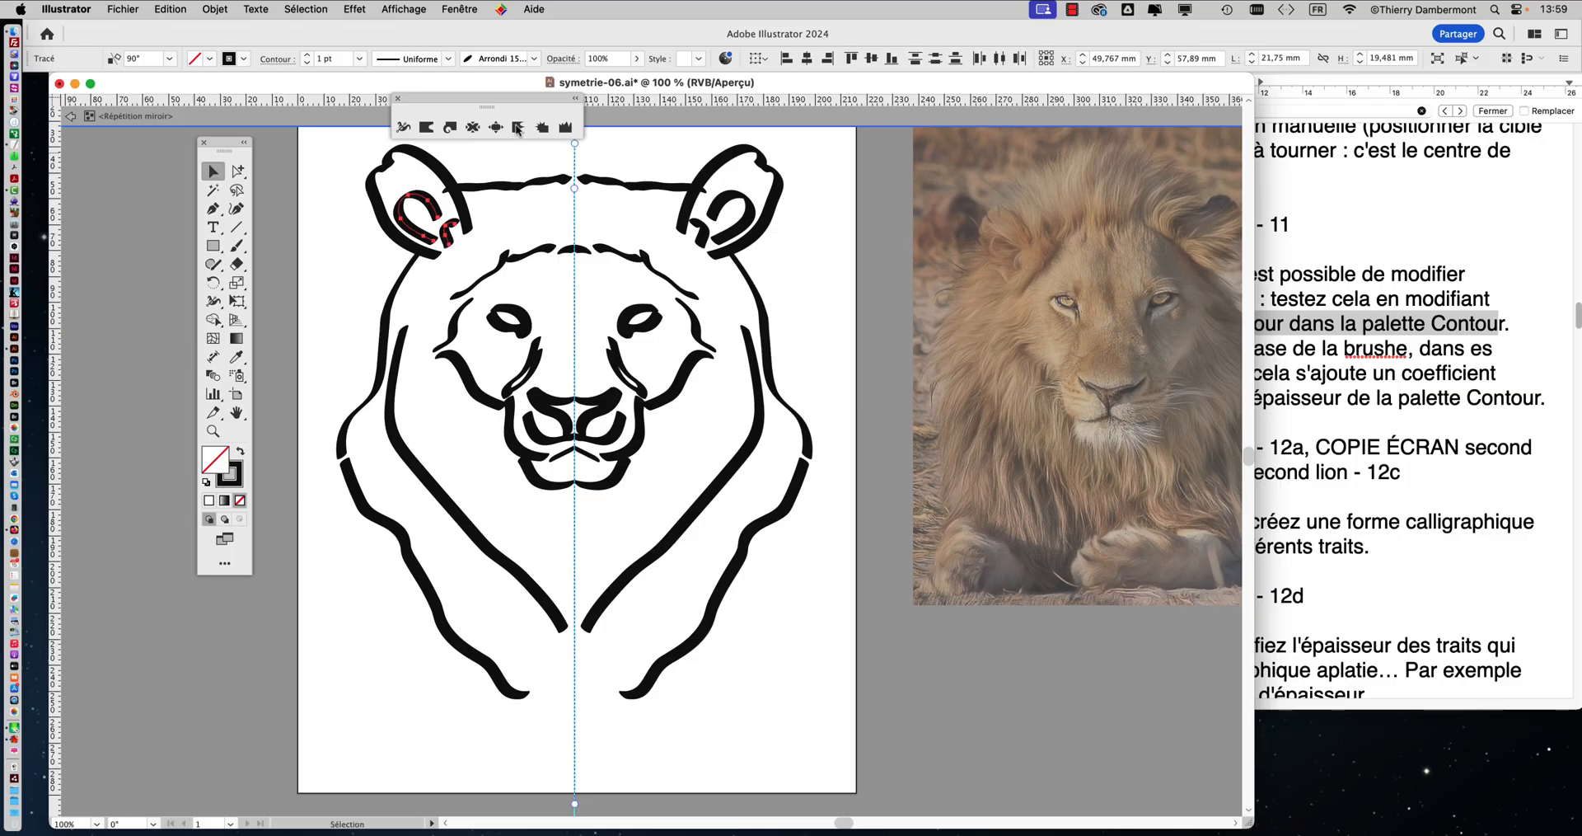
left_click(462, 9)
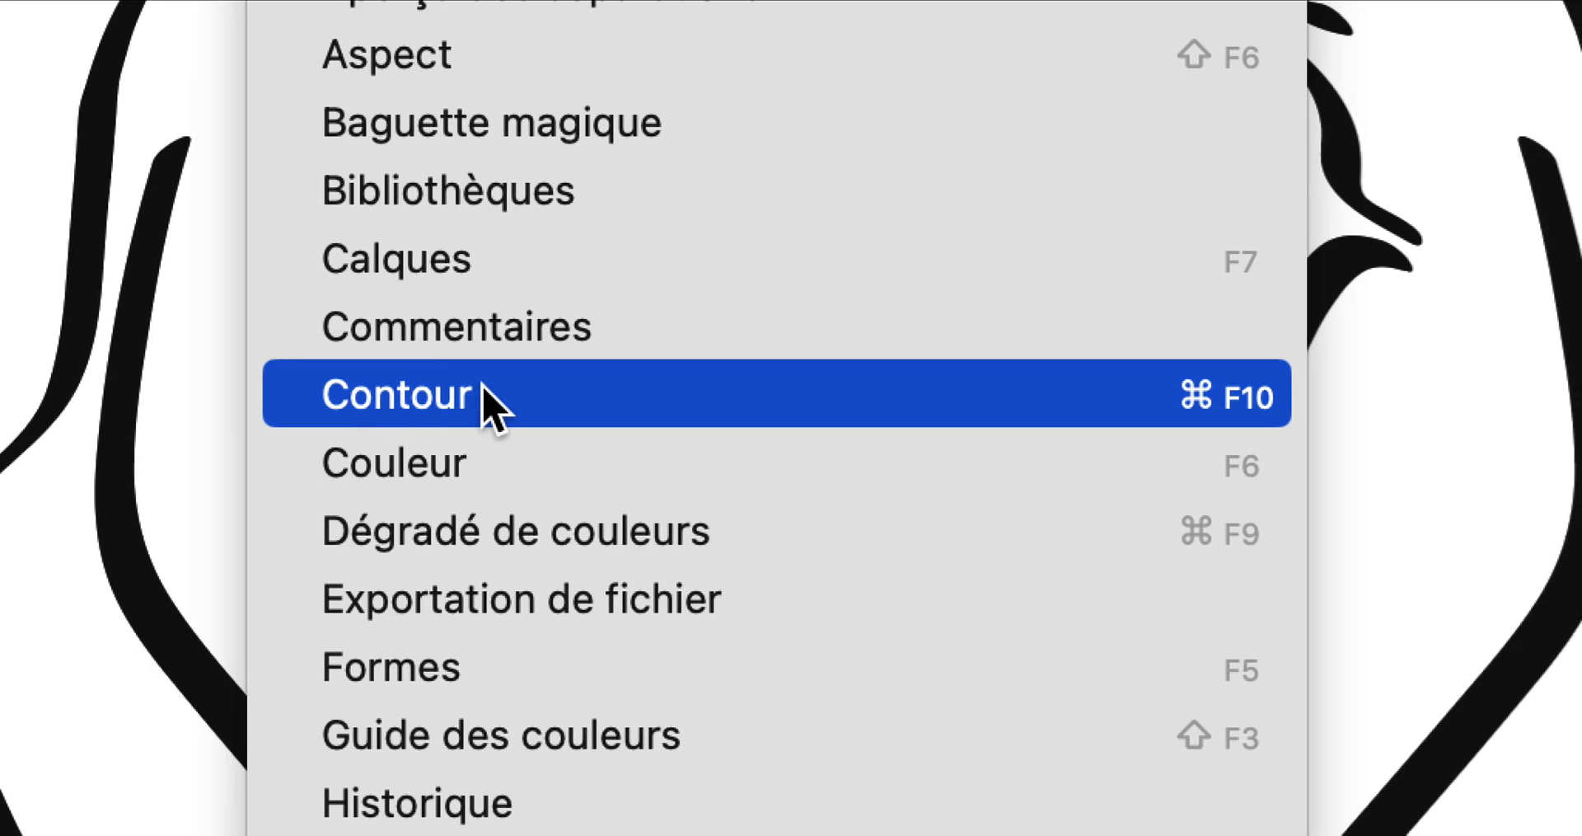
left_click(493, 404)
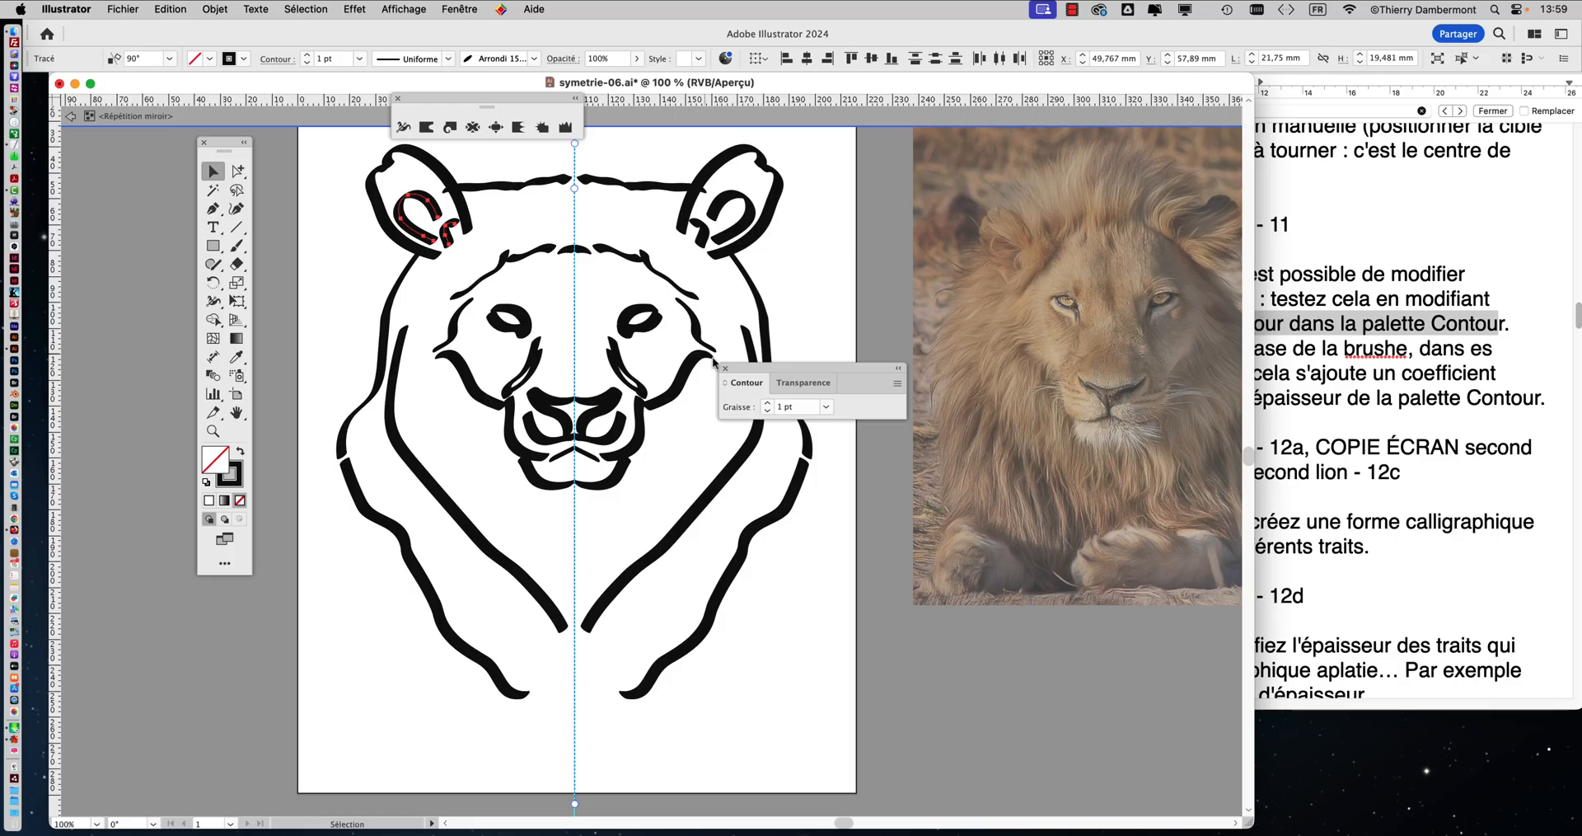
left_click_drag(761, 373, 432, 270)
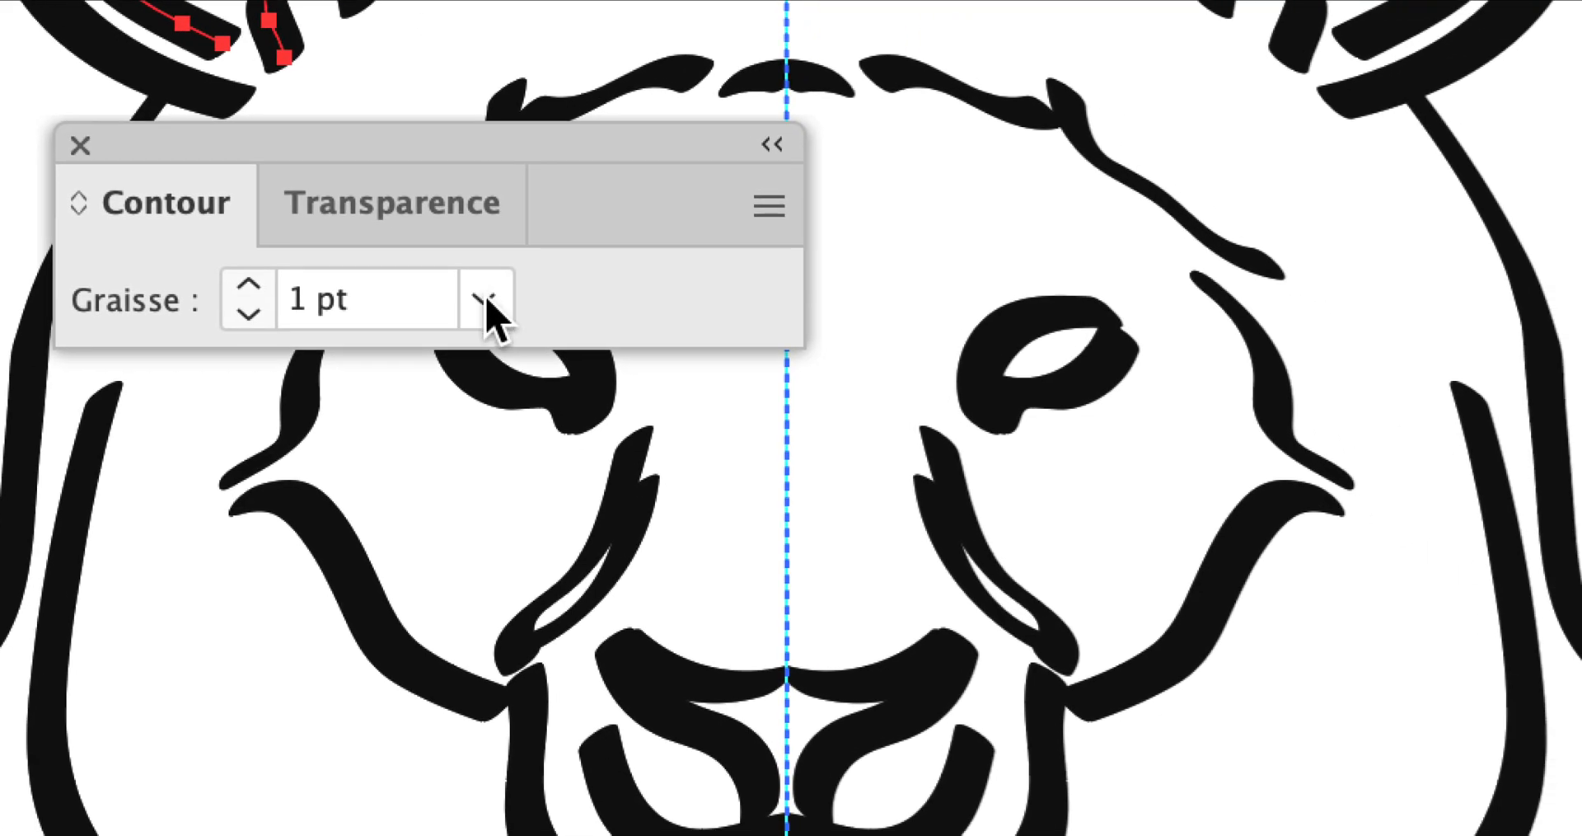
left_click(487, 302)
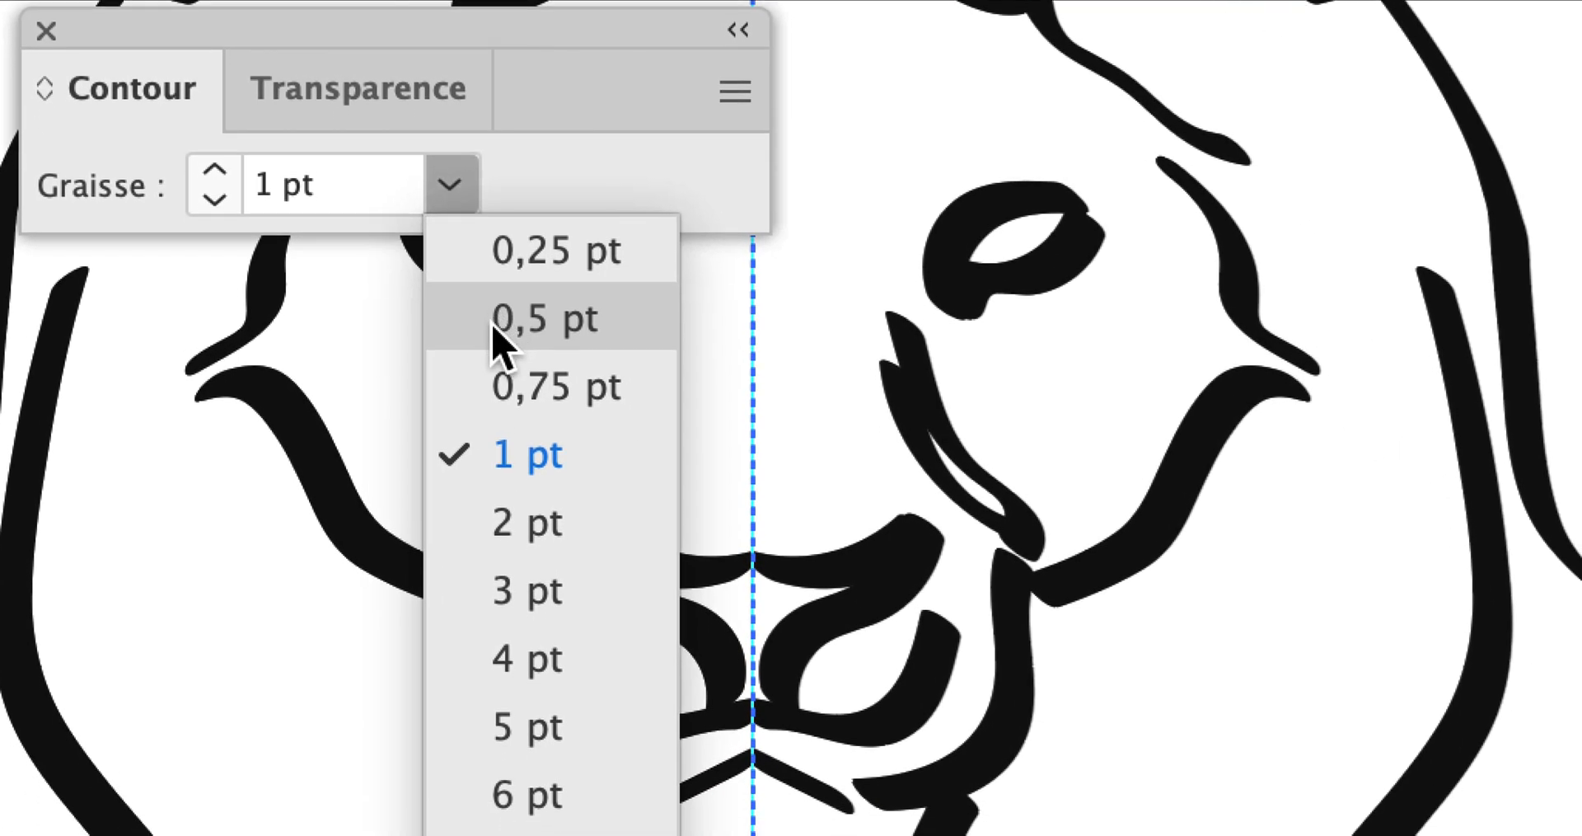
left_click(496, 333)
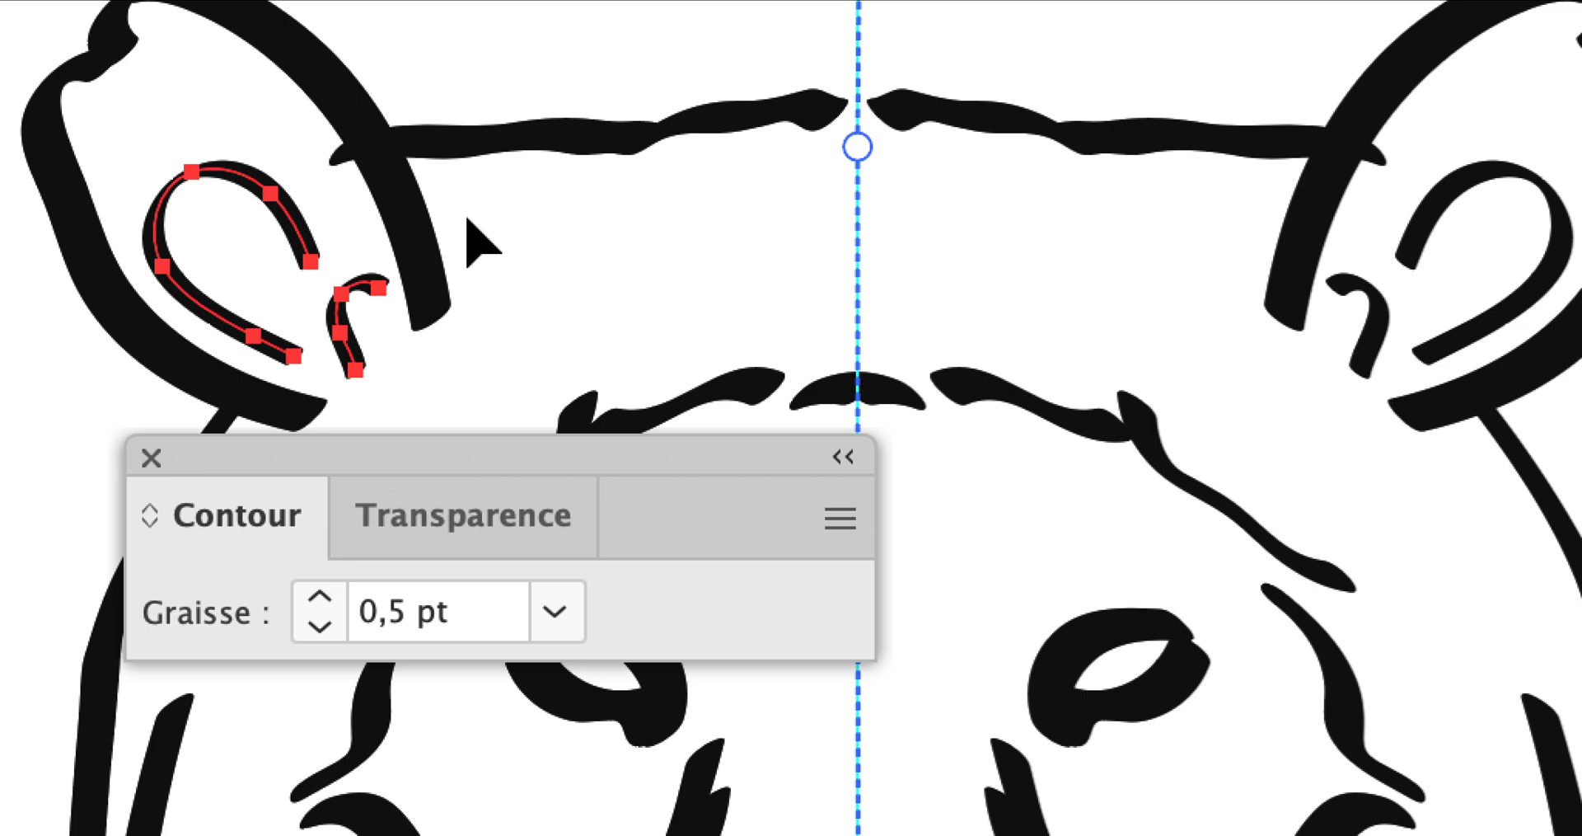
left_click(467, 219)
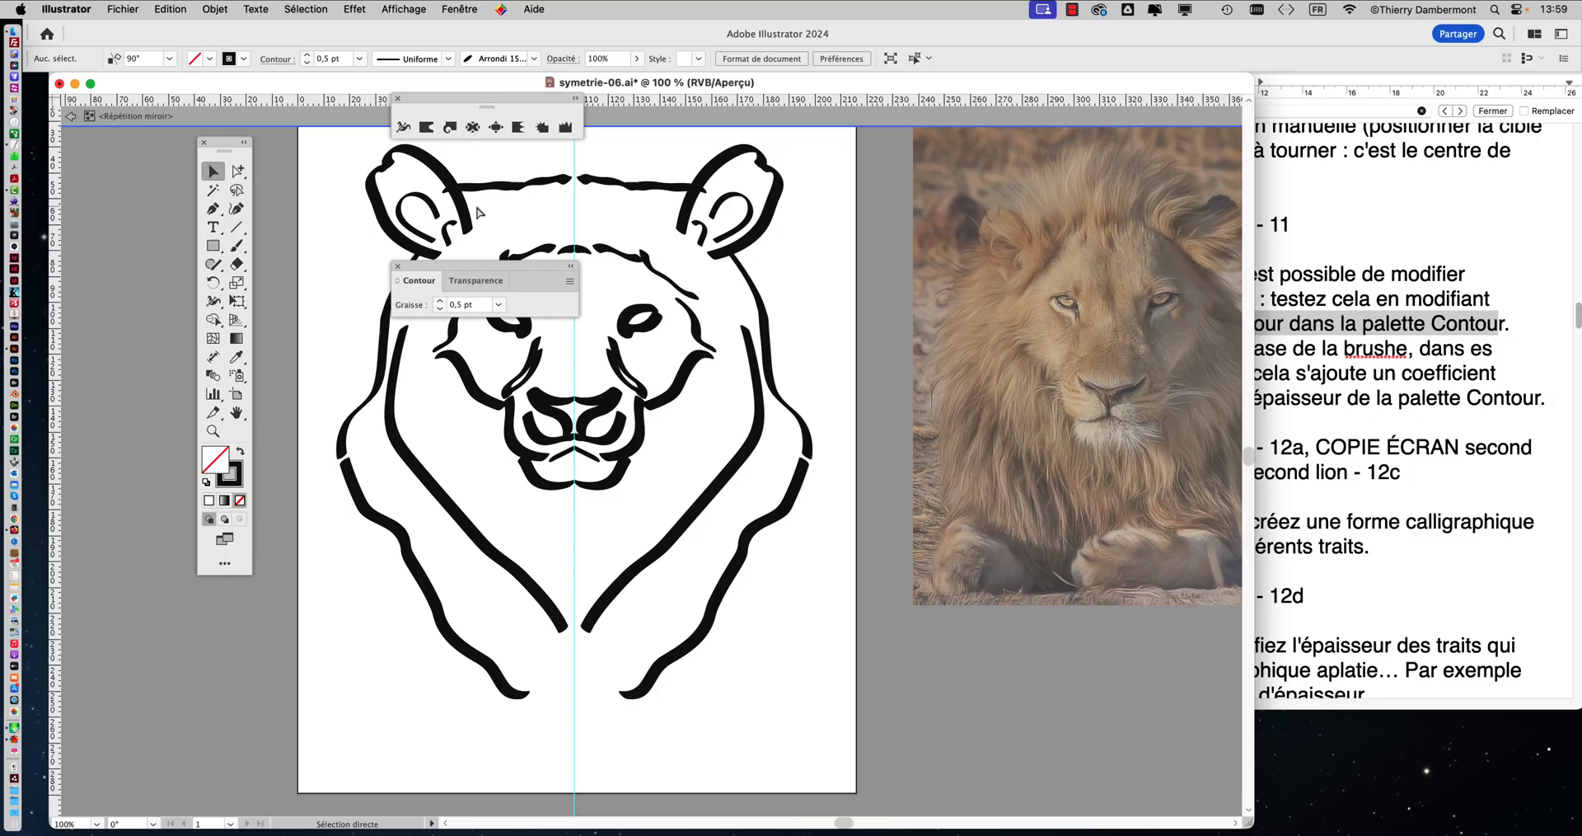
Set the weight of the large curved stroke inside the left ear to 0.75 pt and deselect it.
left_click_drag(478, 276, 770, 218)
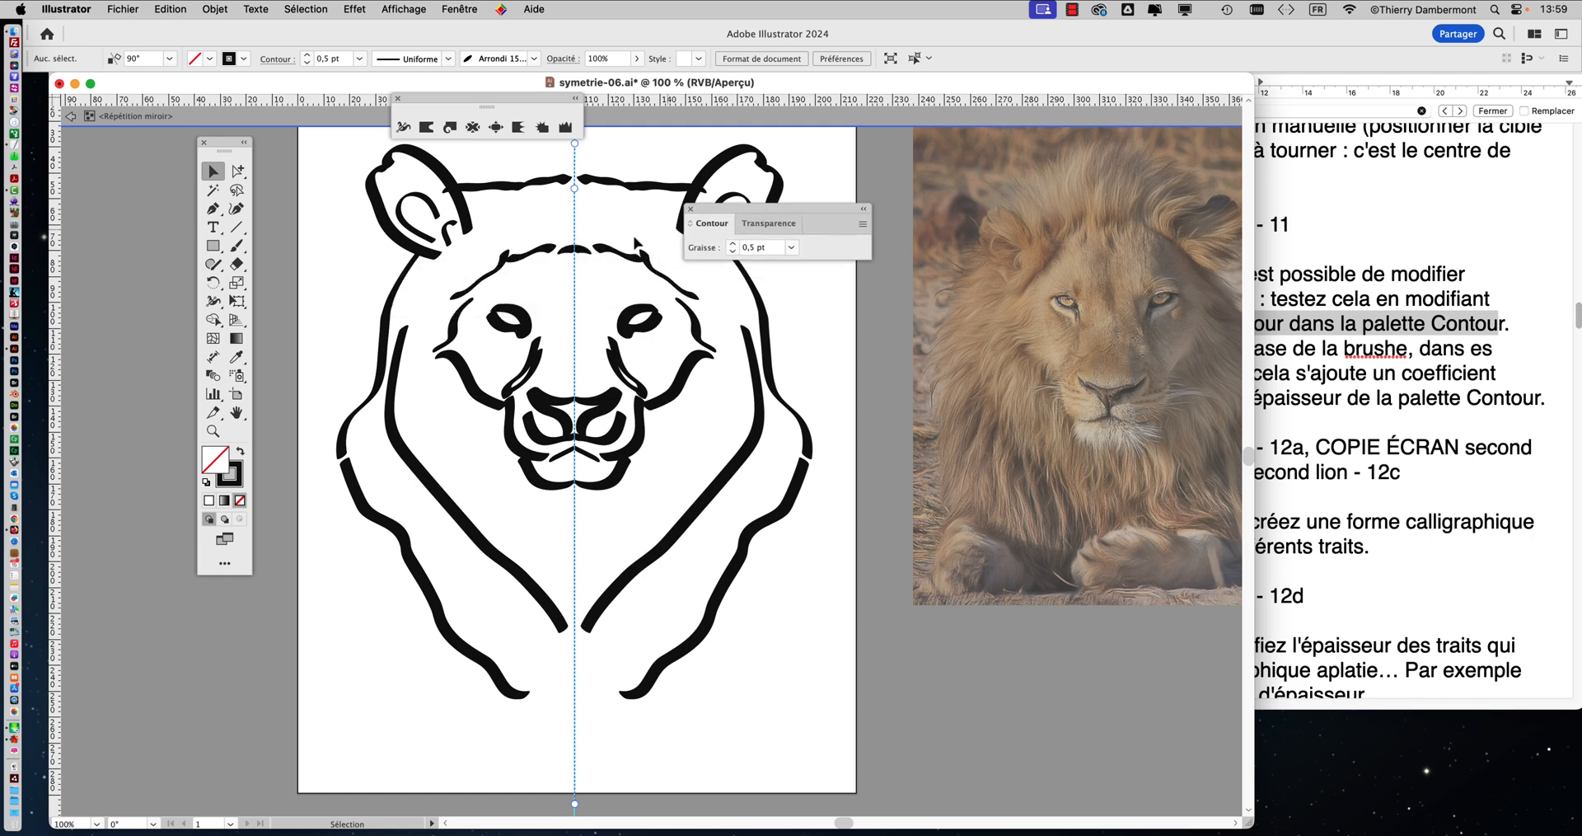
left_click(434, 213)
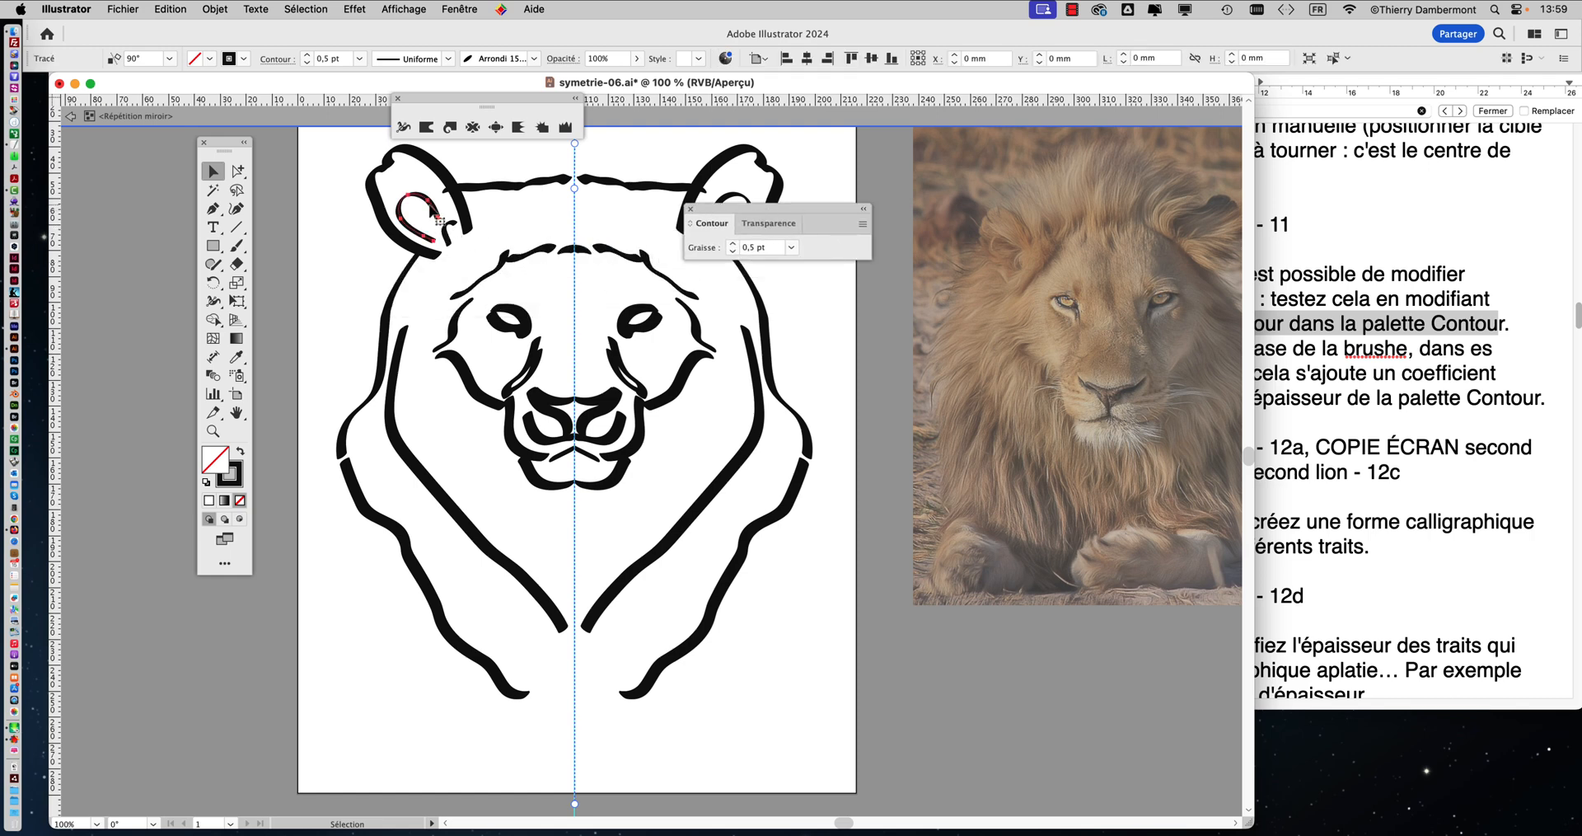
left_click(792, 247)
left_click(811, 297)
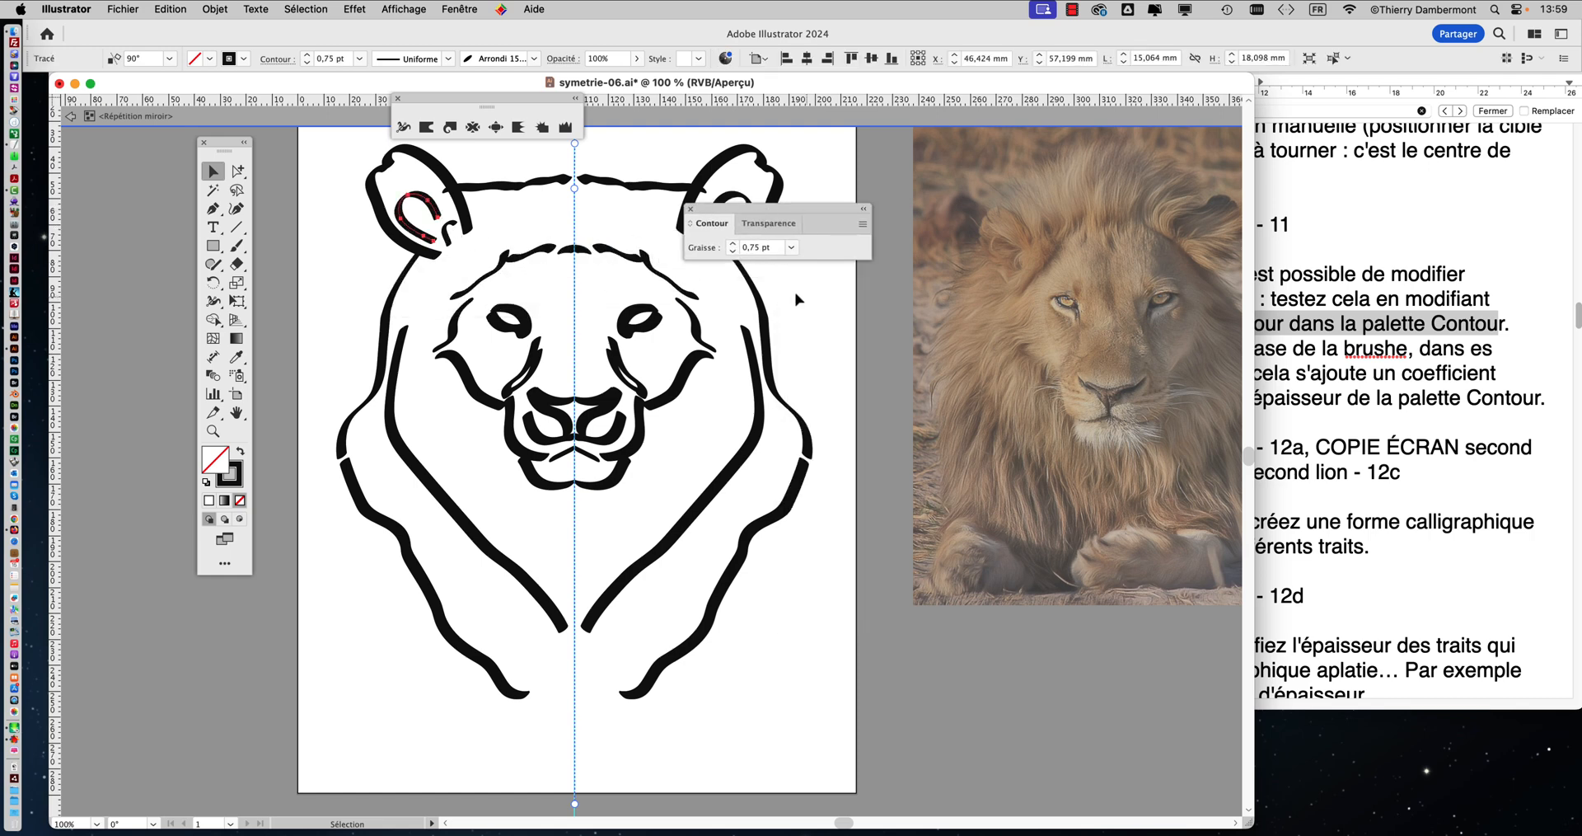
left_click(410, 224)
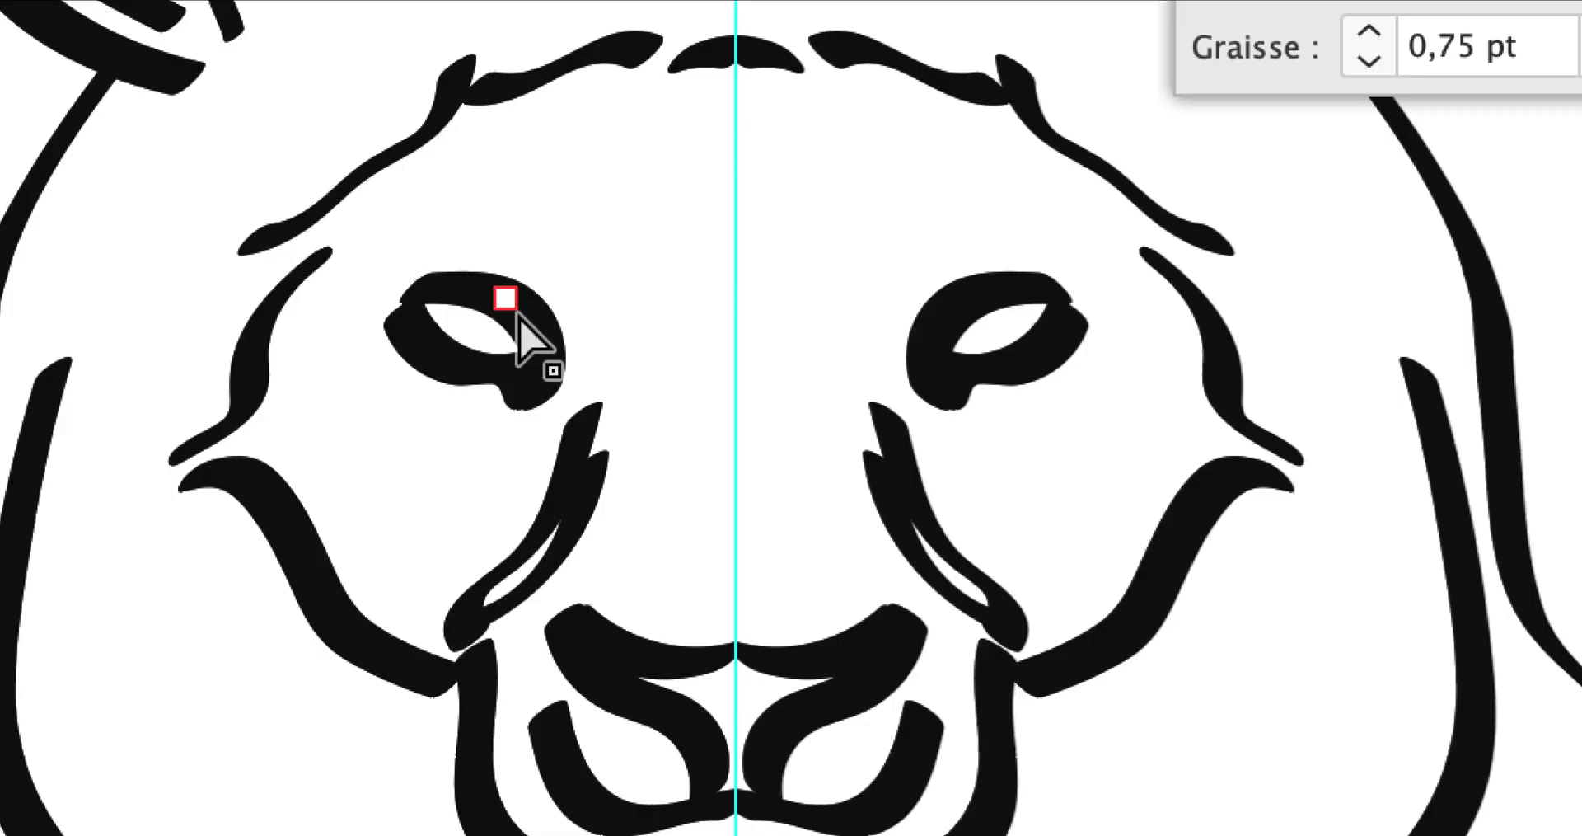
Set the lower stroke of the left eye to 0.5 pt and compare it with the upper eyelid stroke.
left_click(517, 323)
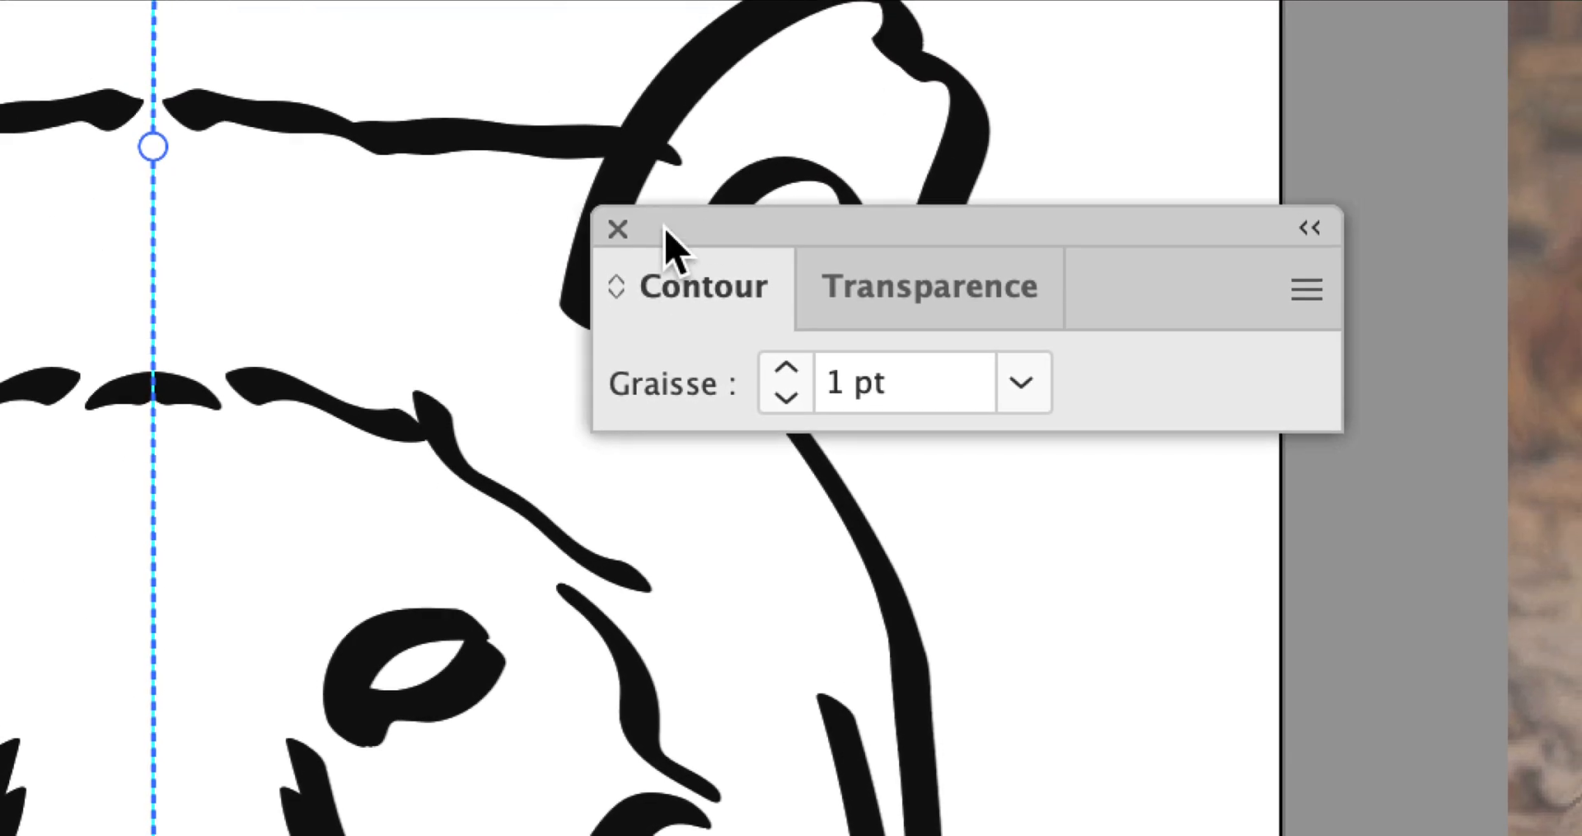
left_click_drag(664, 234, 455, 355)
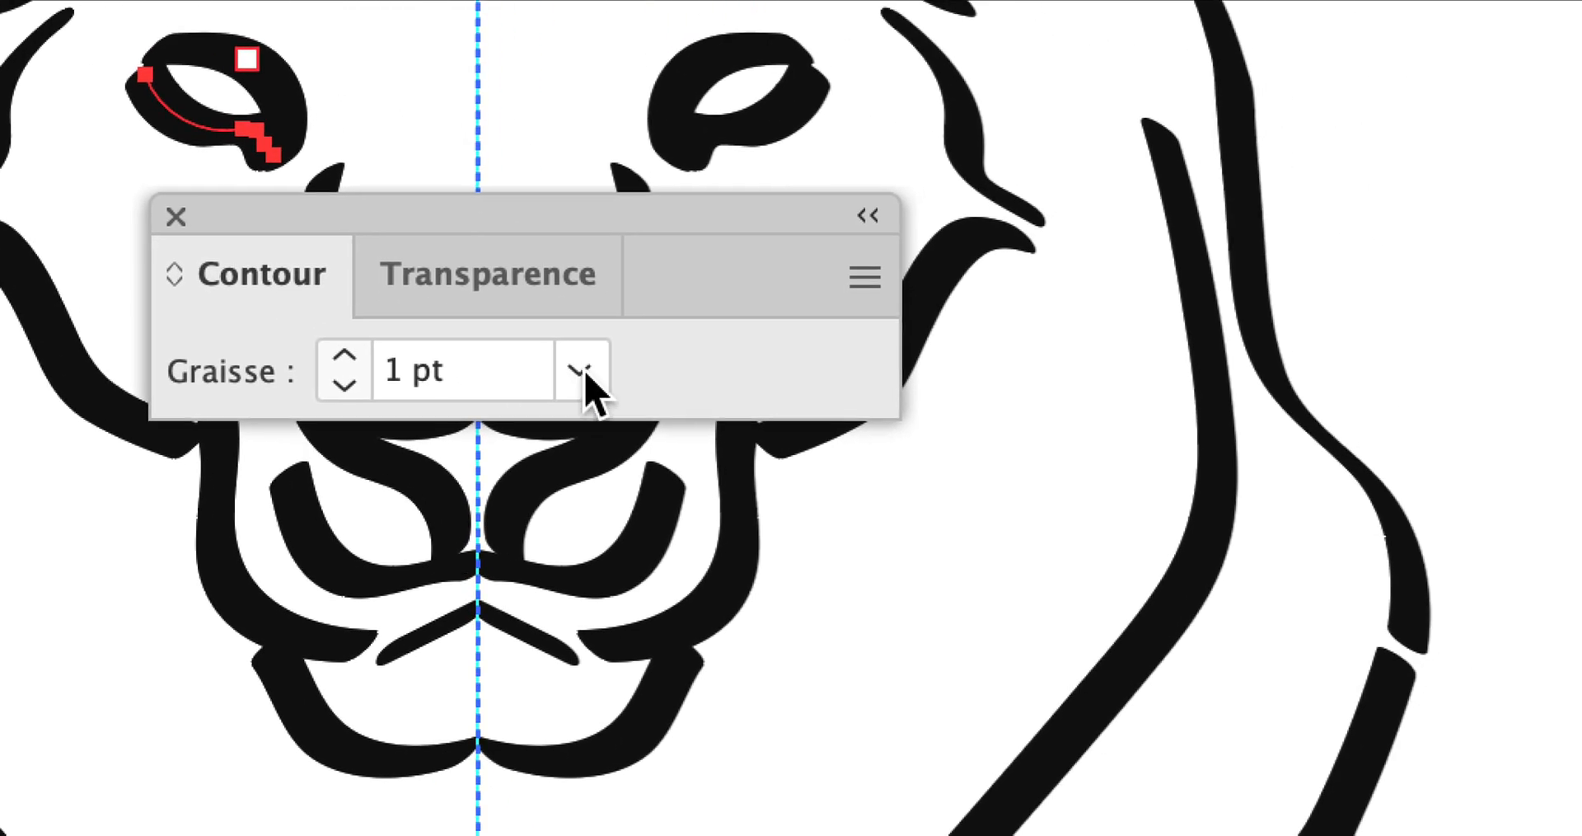
left_click(803, 492)
left_click(623, 507)
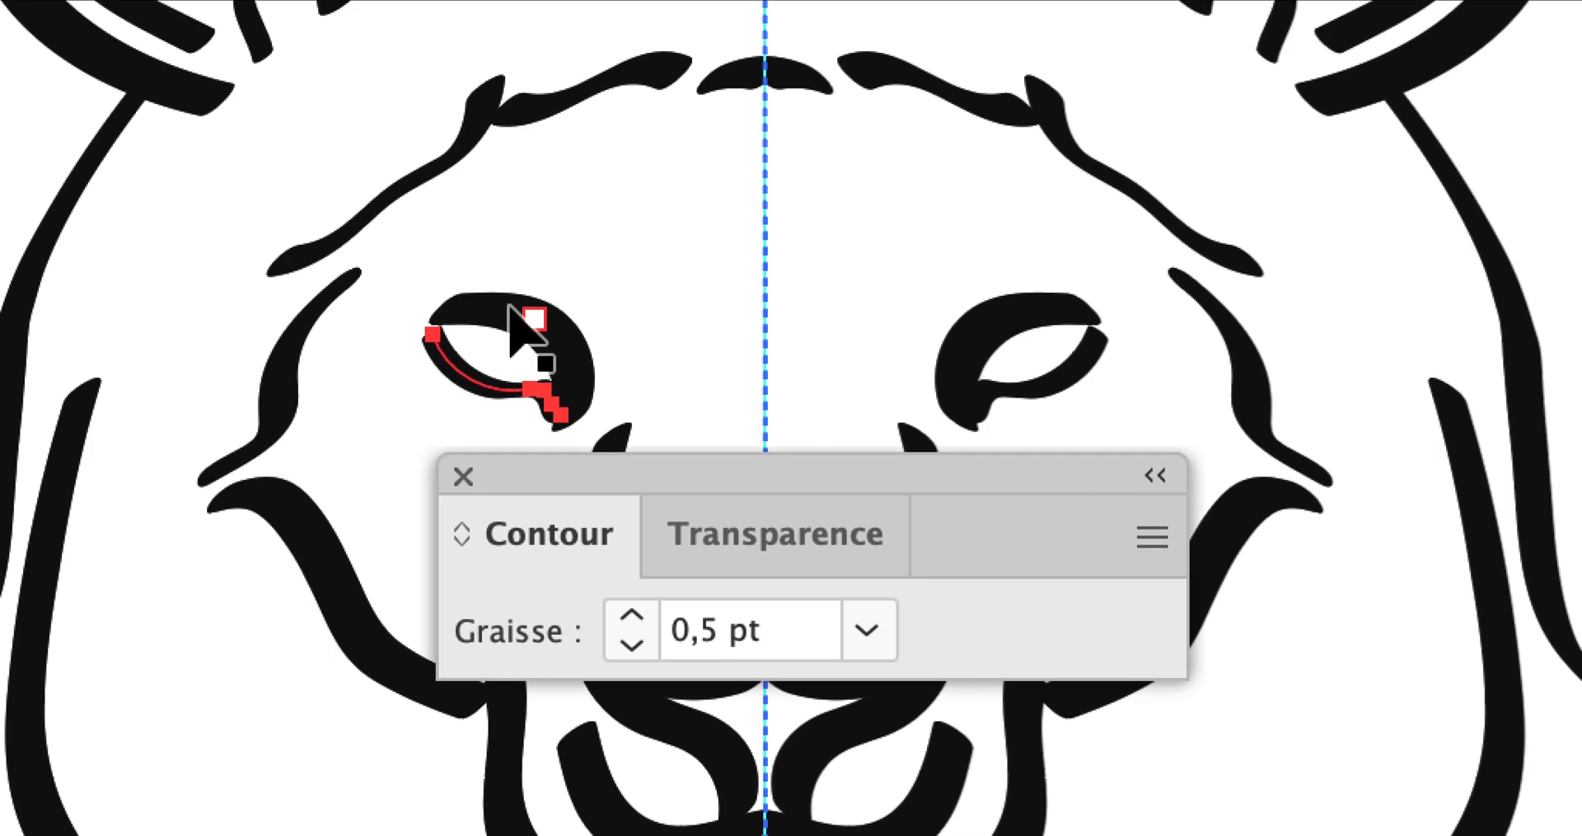
left_click(509, 306)
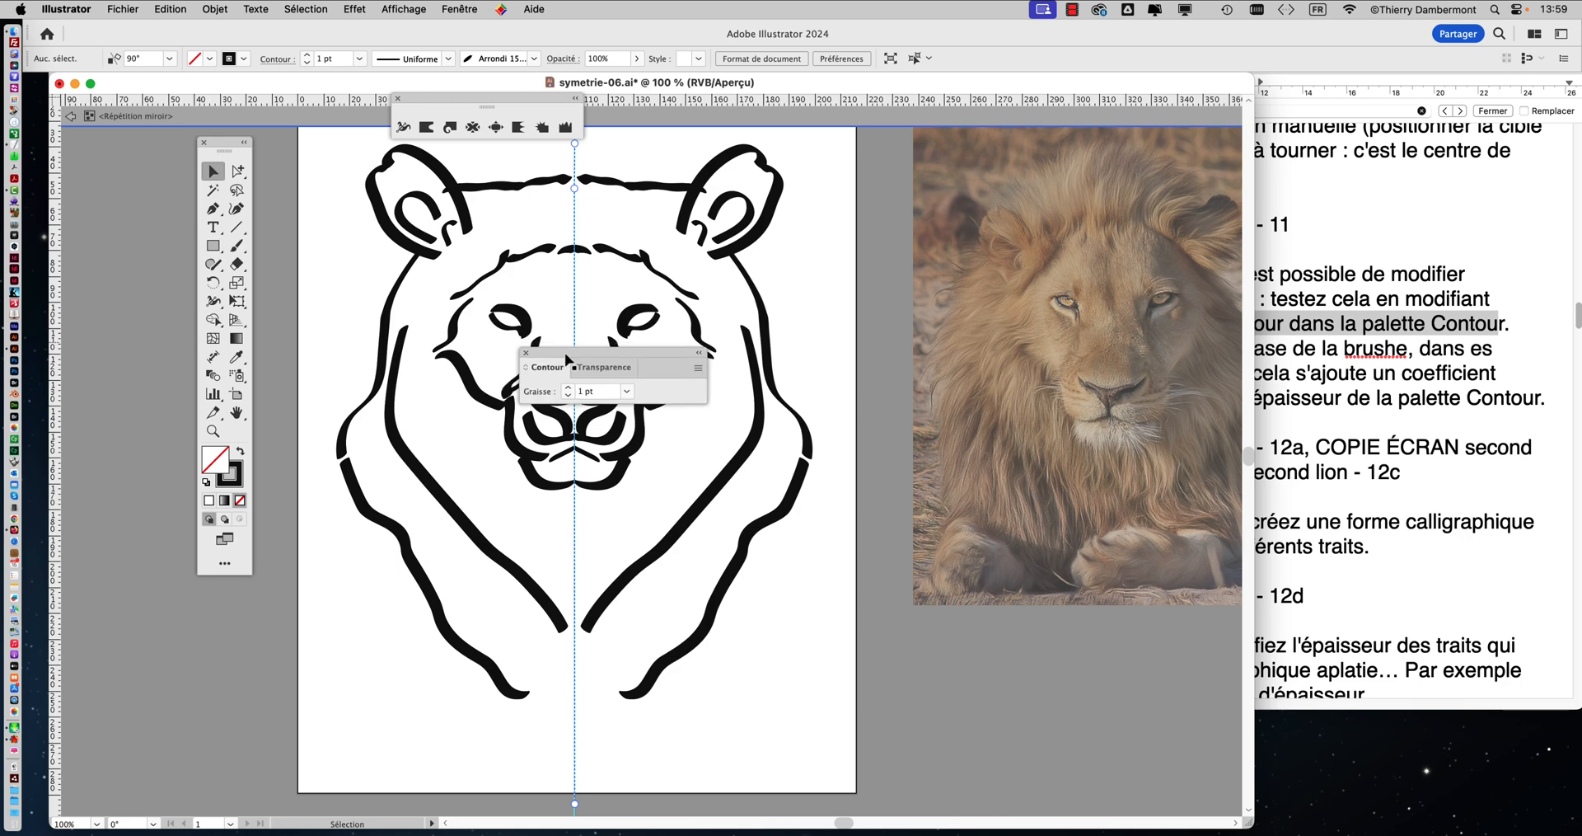
left_click_drag(534, 333, 1575, 333)
scroll(615, 341, "up", 2)
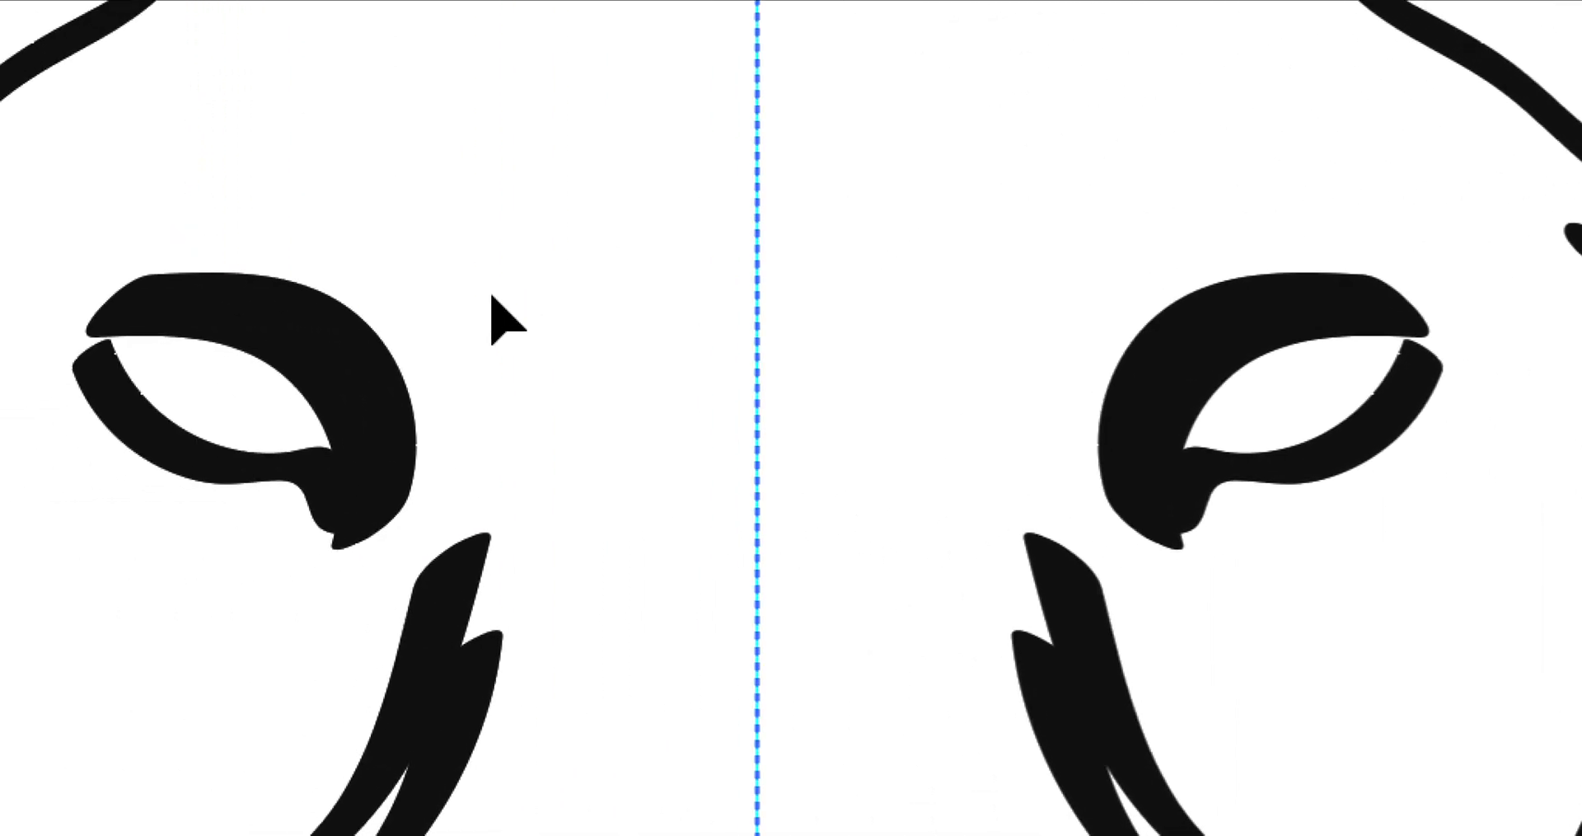
left_click(319, 336)
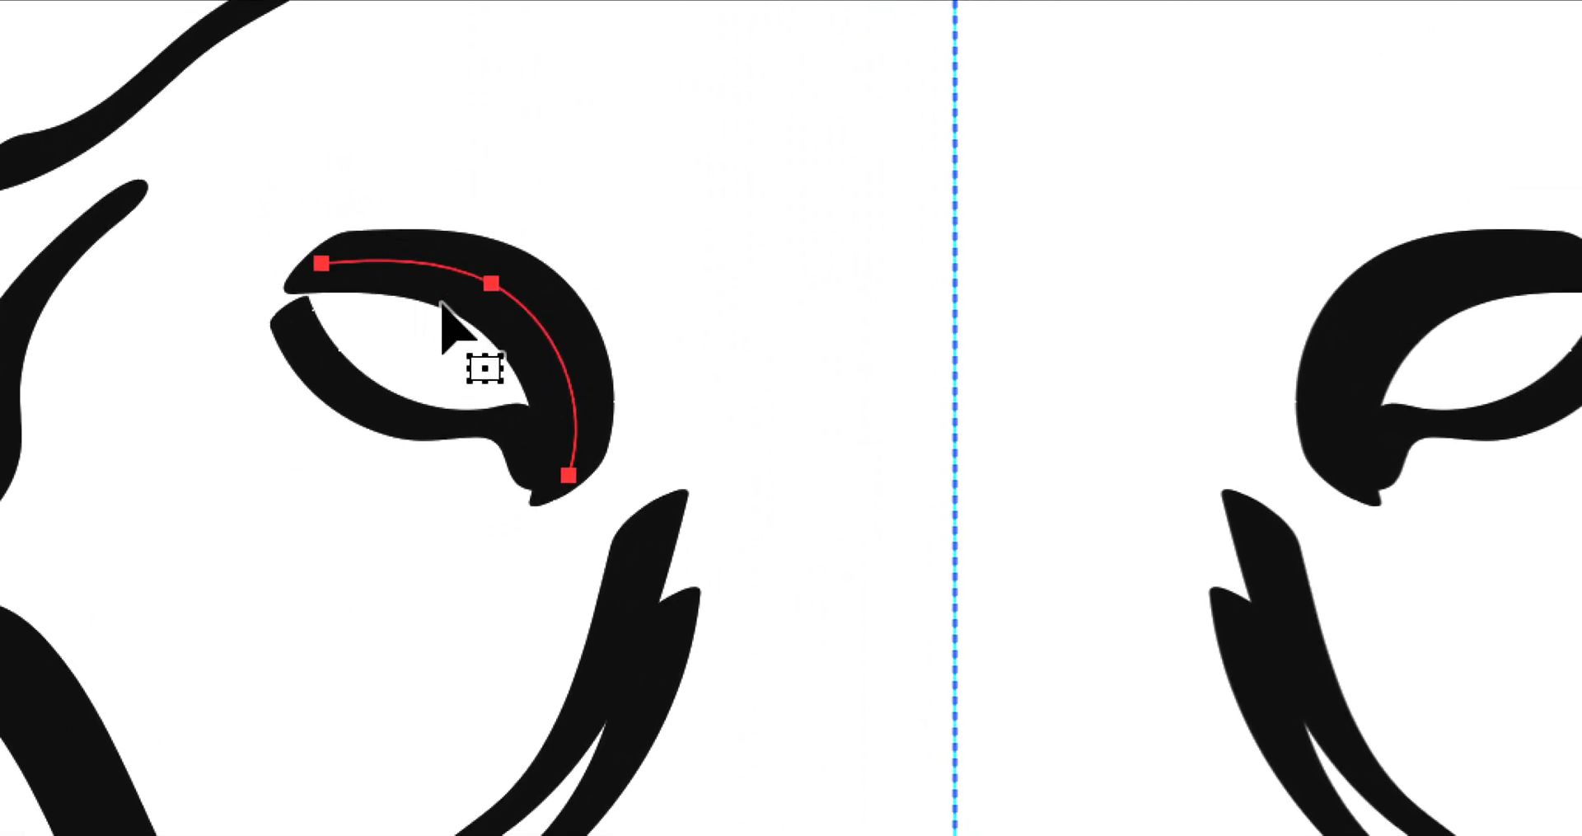
left_click(438, 416)
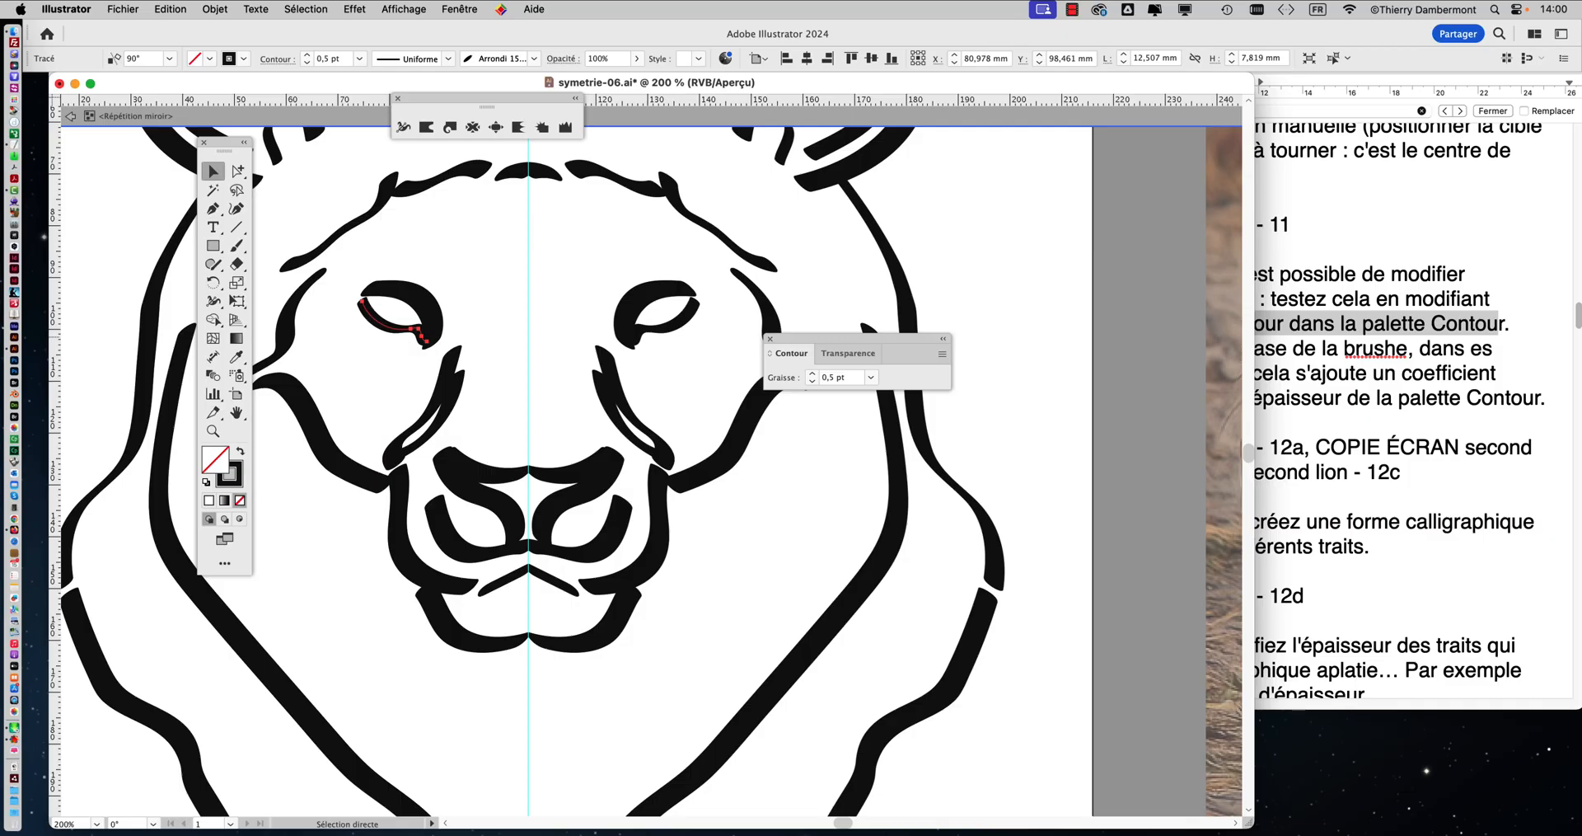
left_click(462, 274)
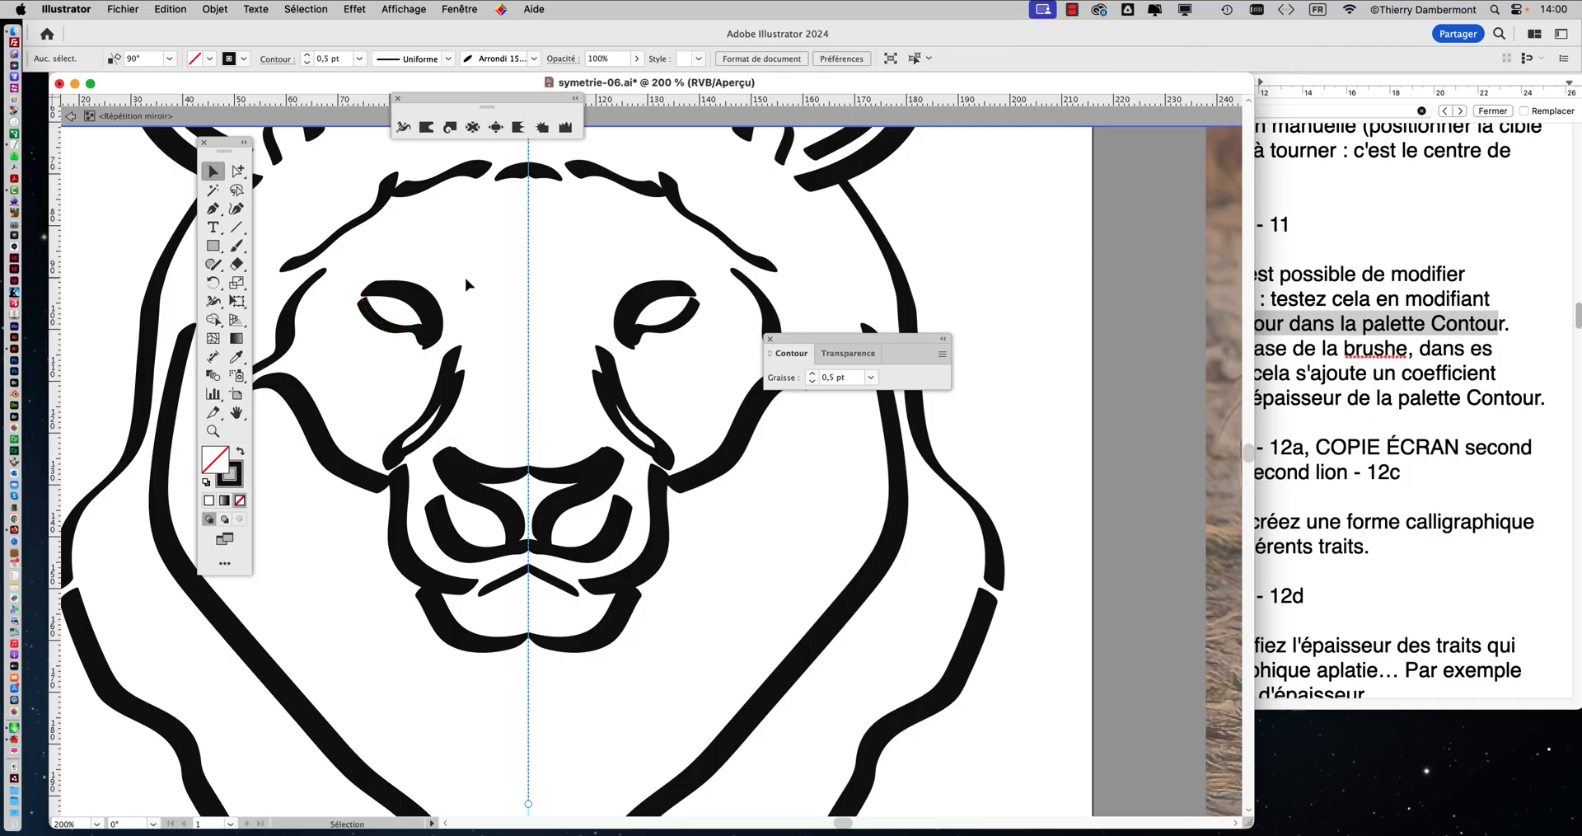
Set the nose's top stroke and its lower nostril curve to a weight of 0.5 pt, then deselect them.
key("super+1")
scroll(475, 377, "up", 2)
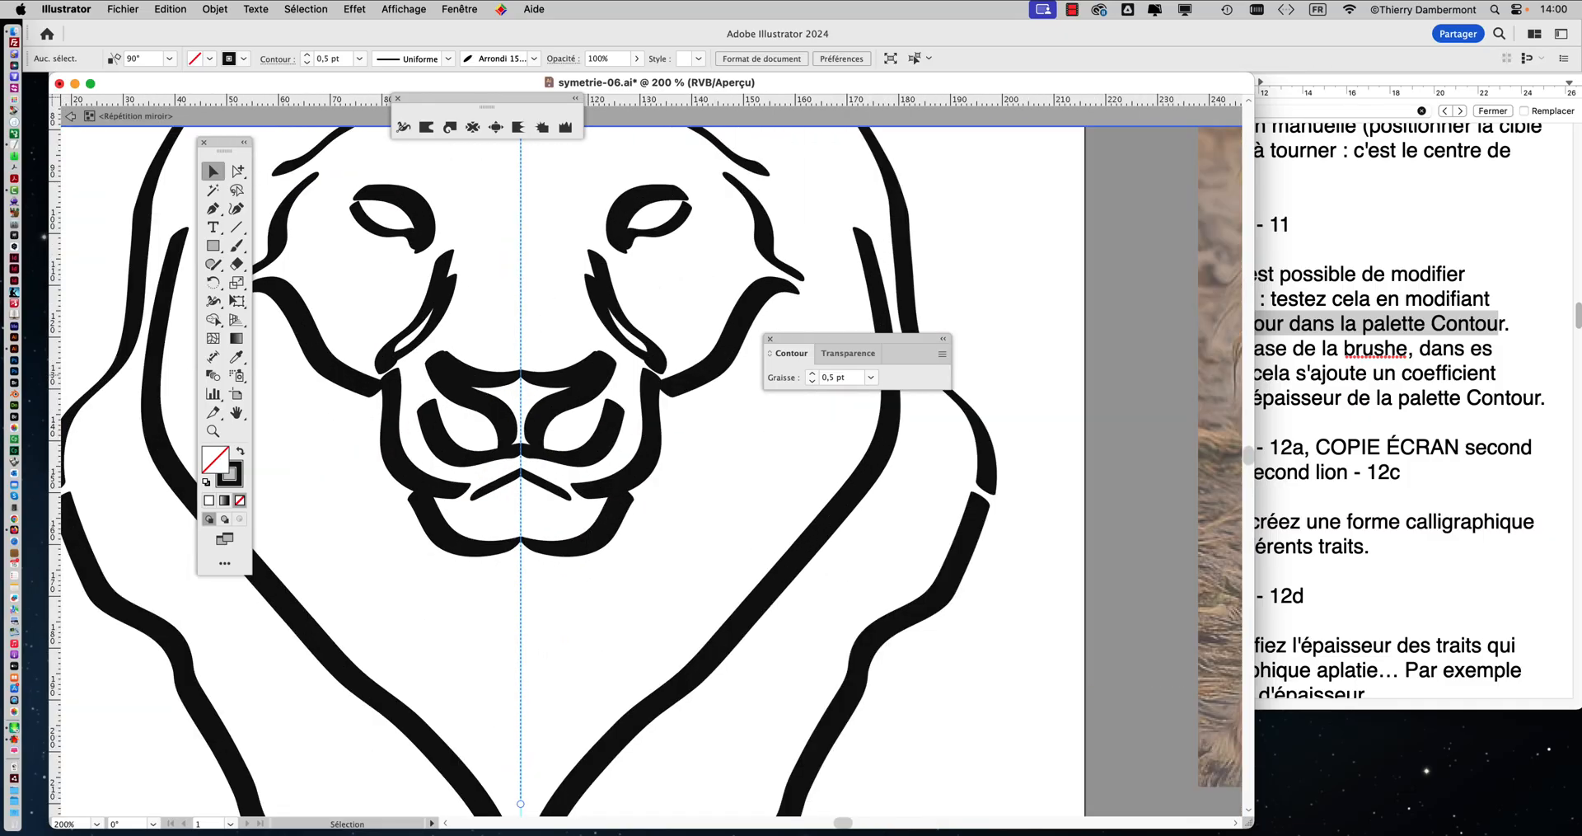
left_click(656, 382)
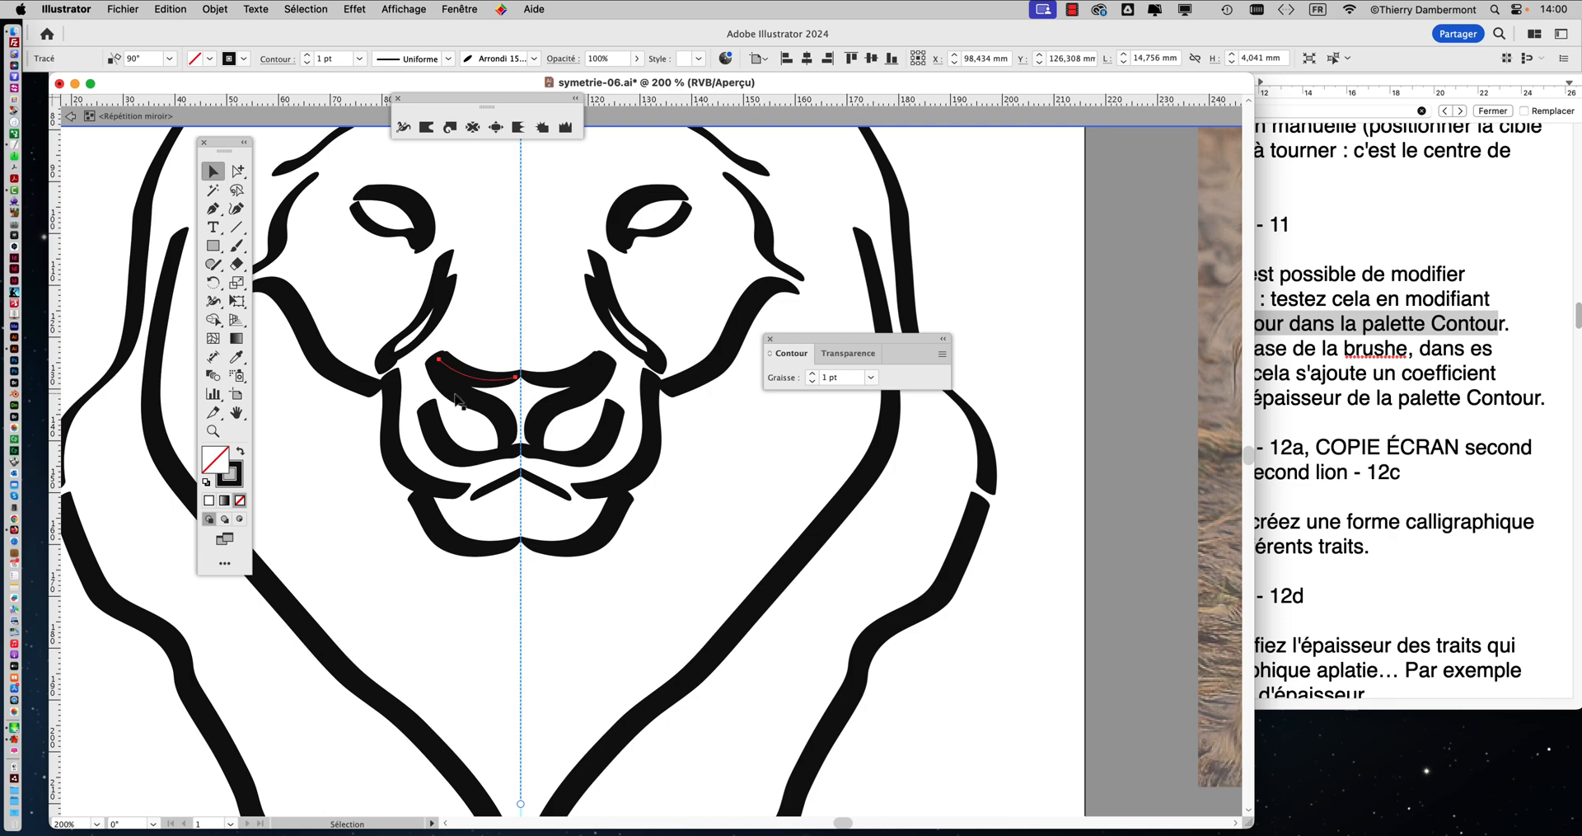
left_click(433, 441, "shift")
left_click(870, 377)
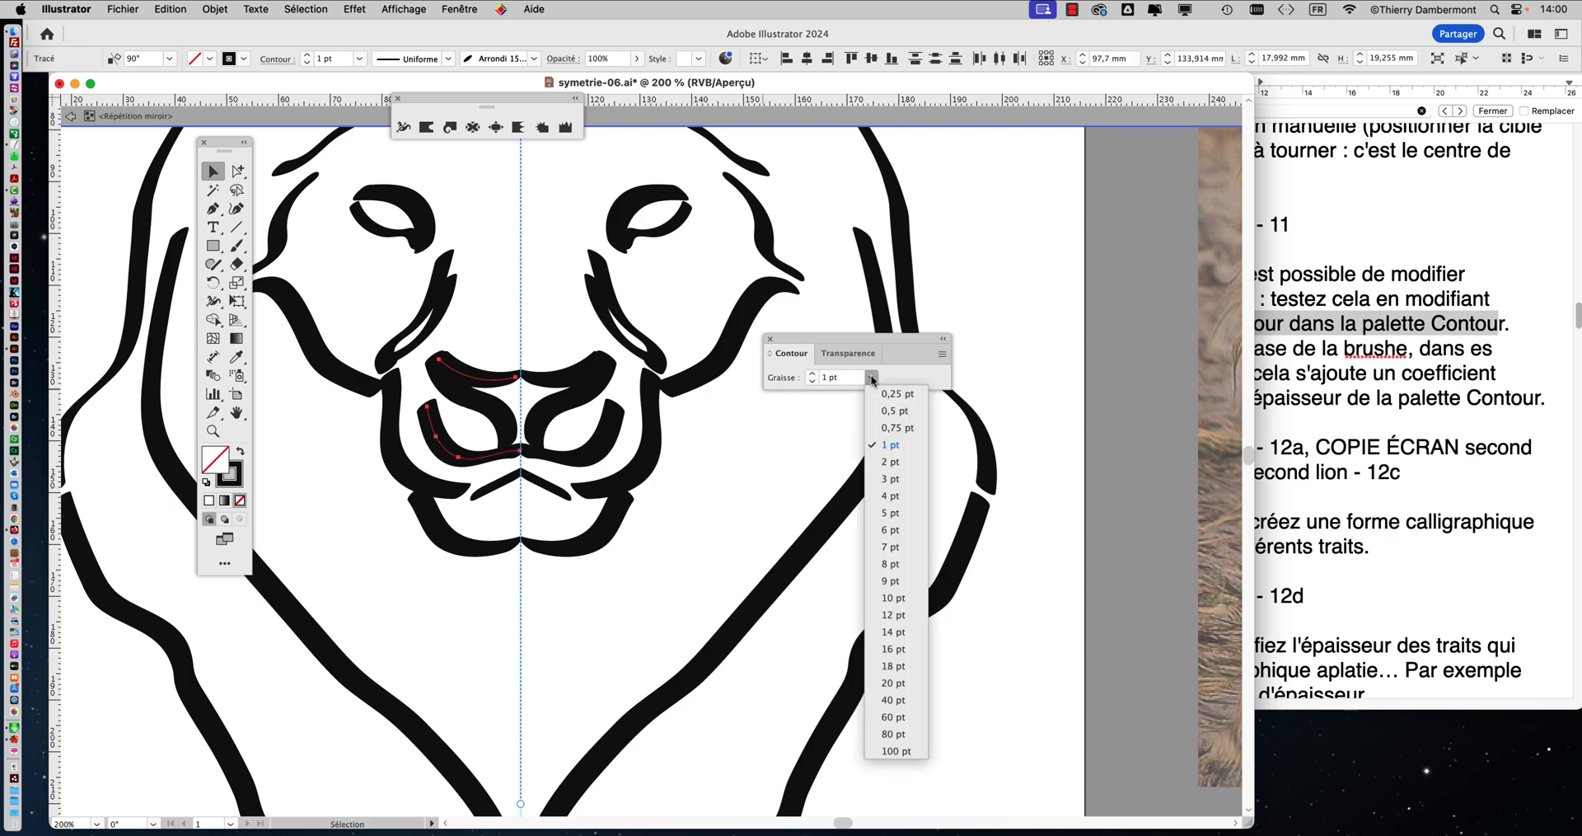
left_click(895, 410)
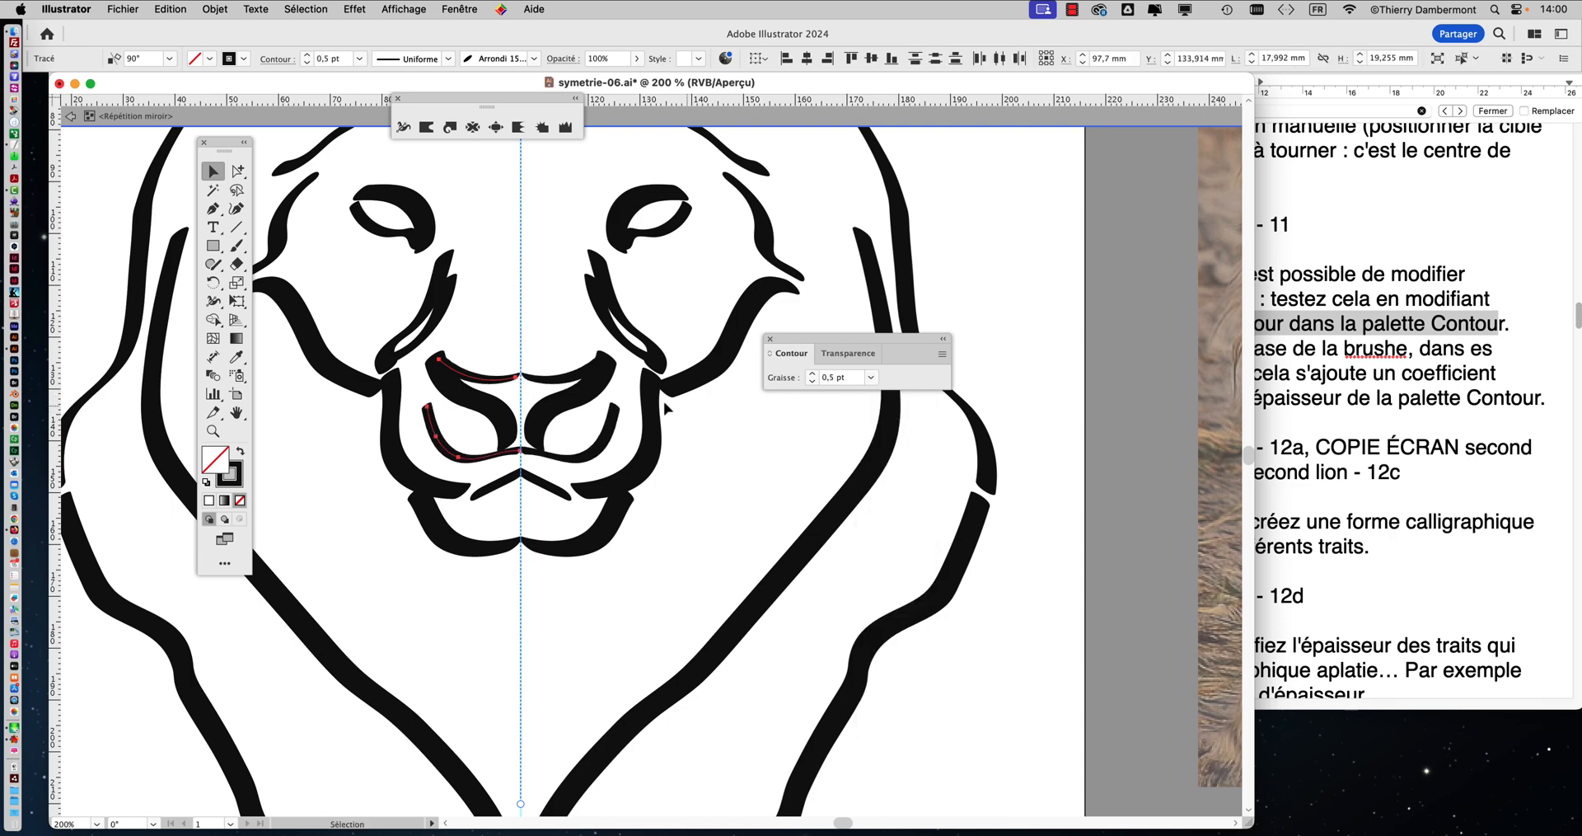
left_click(546, 342)
scroll(546, 346, "down", 2)
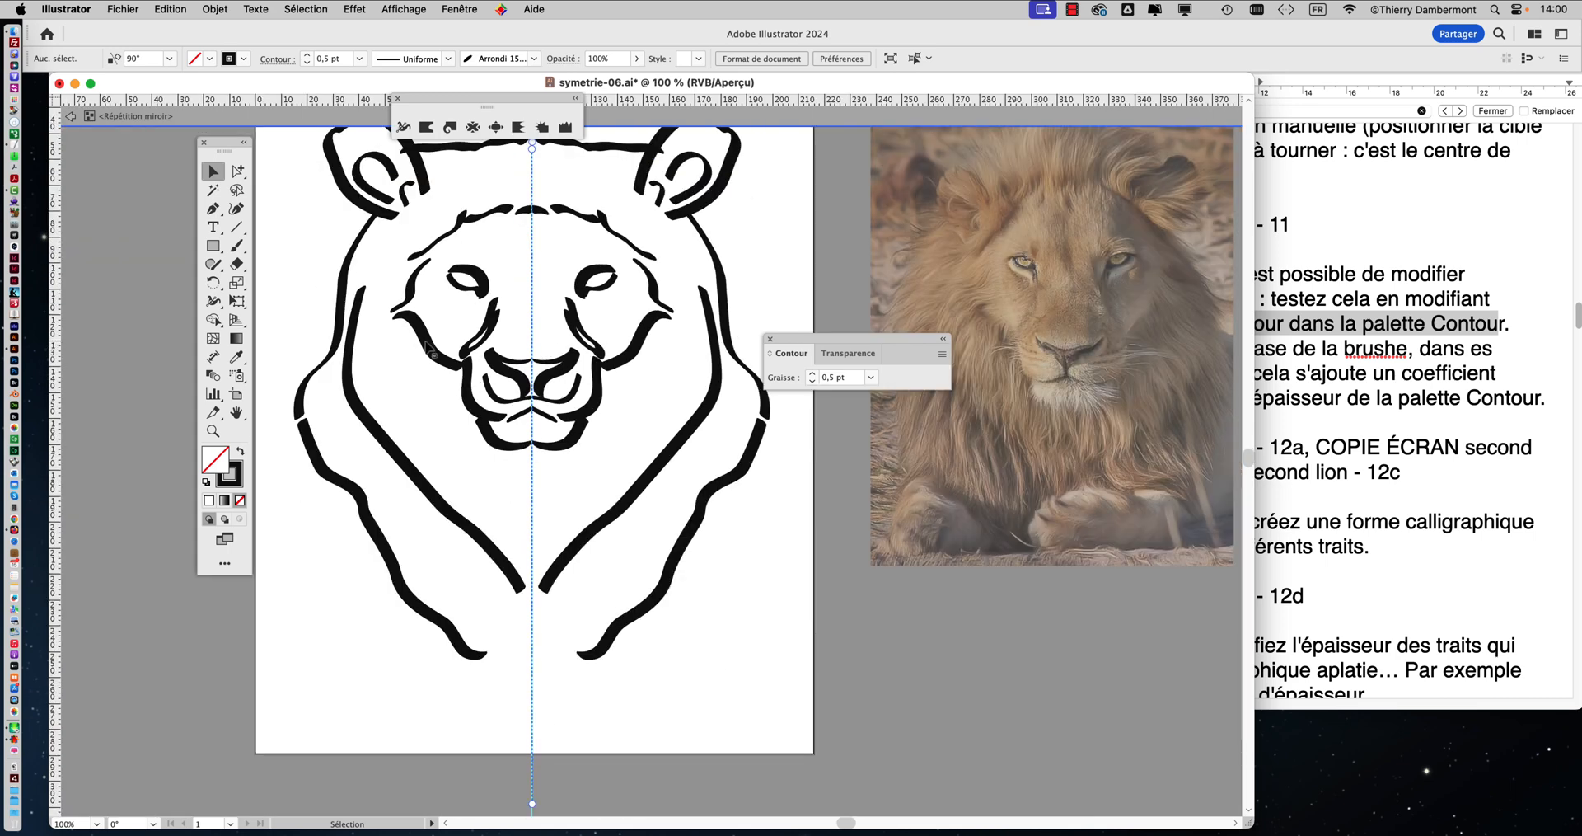
Save the lion drawing as a new Illustrator version named symetrie-07.ai, accepting the save options.
left_click(130, 9)
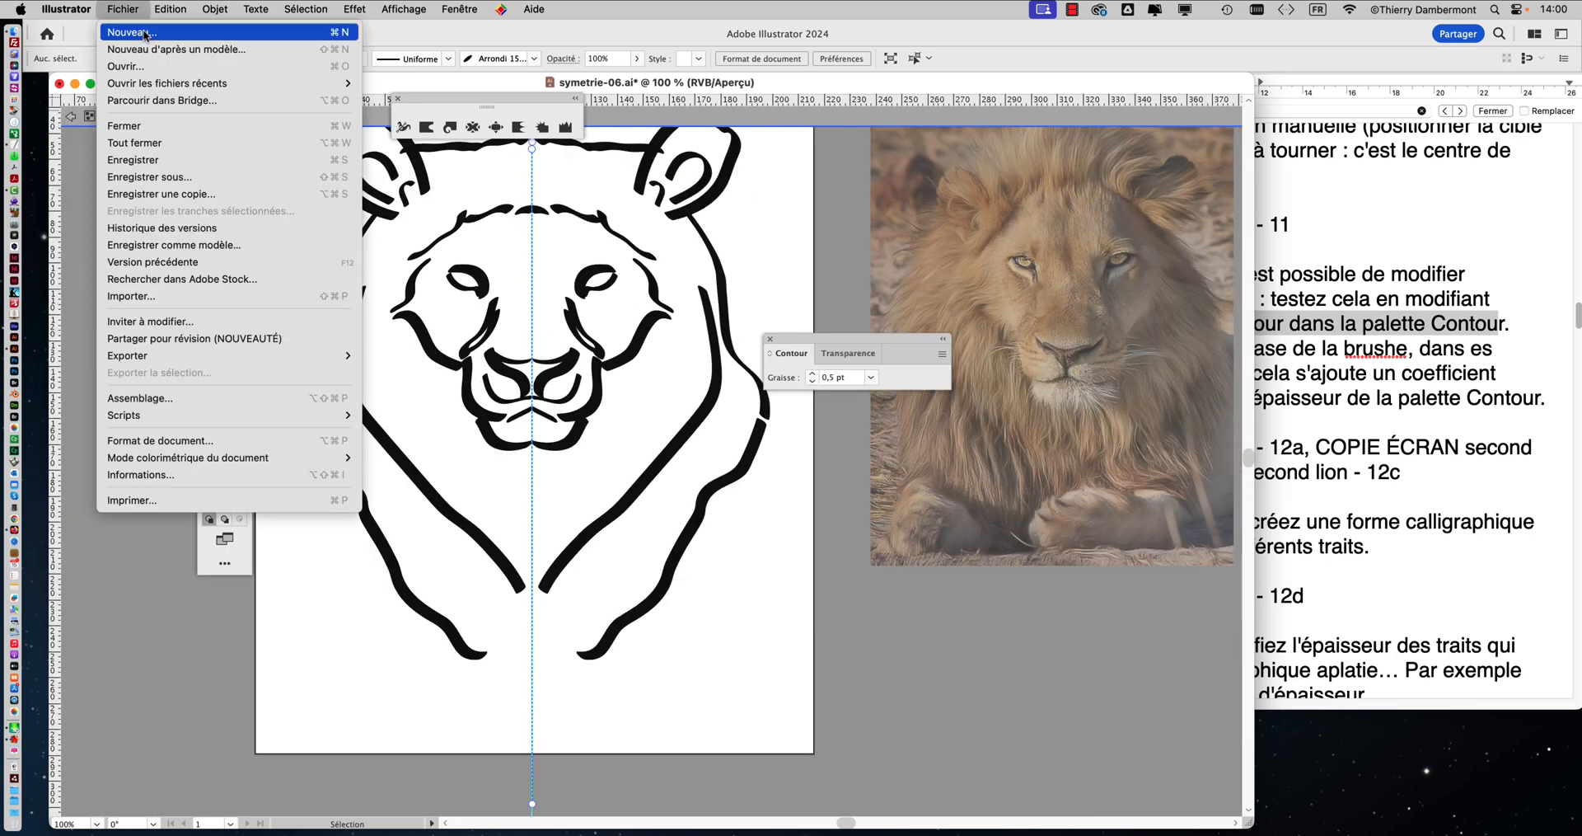
left_click(214, 176)
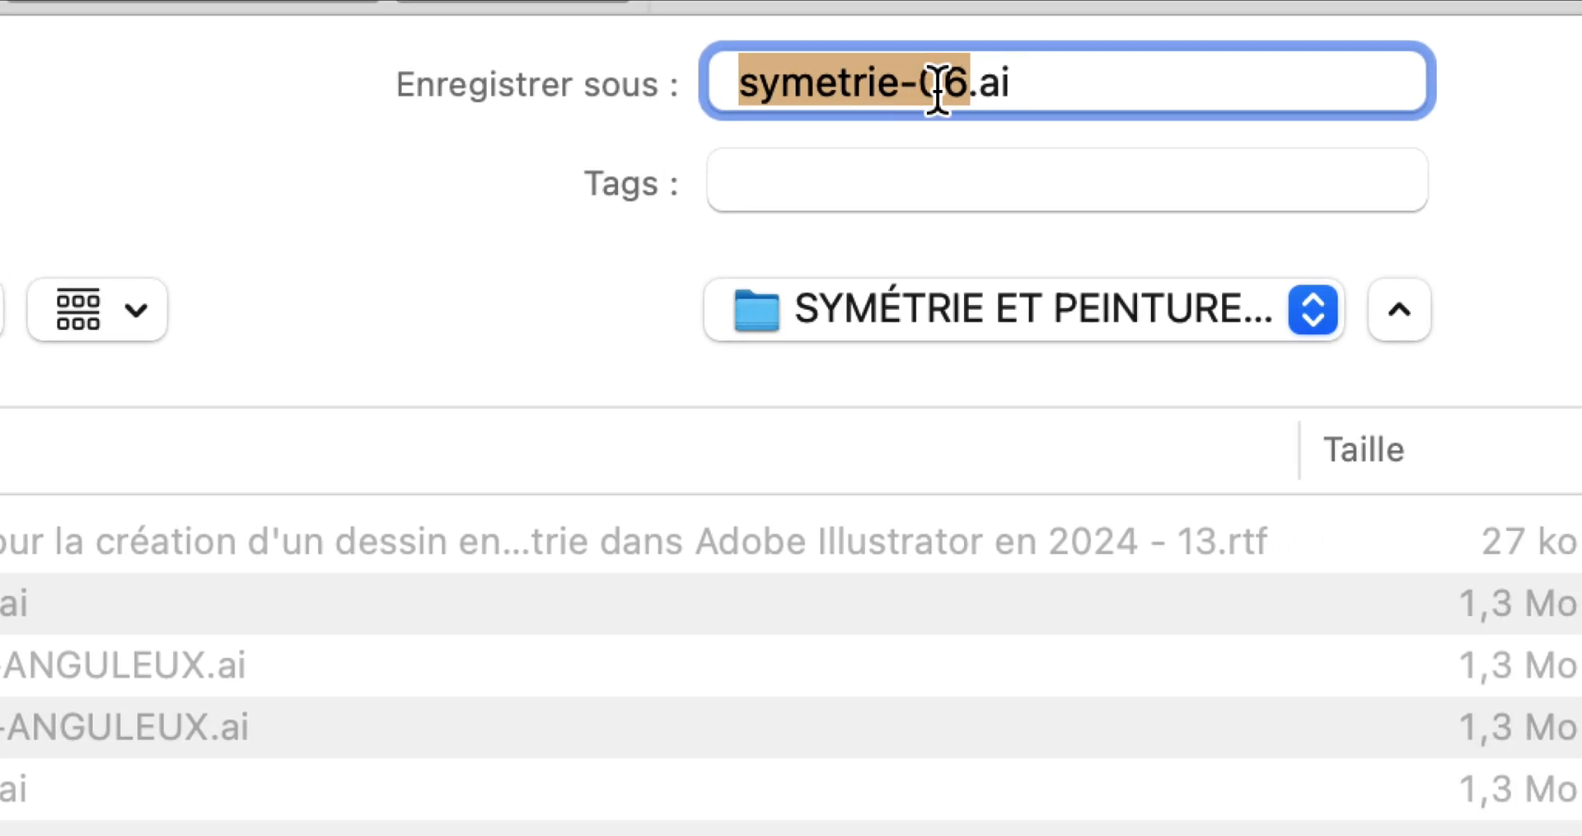
left_click_drag(1045, 82, 1062, 88)
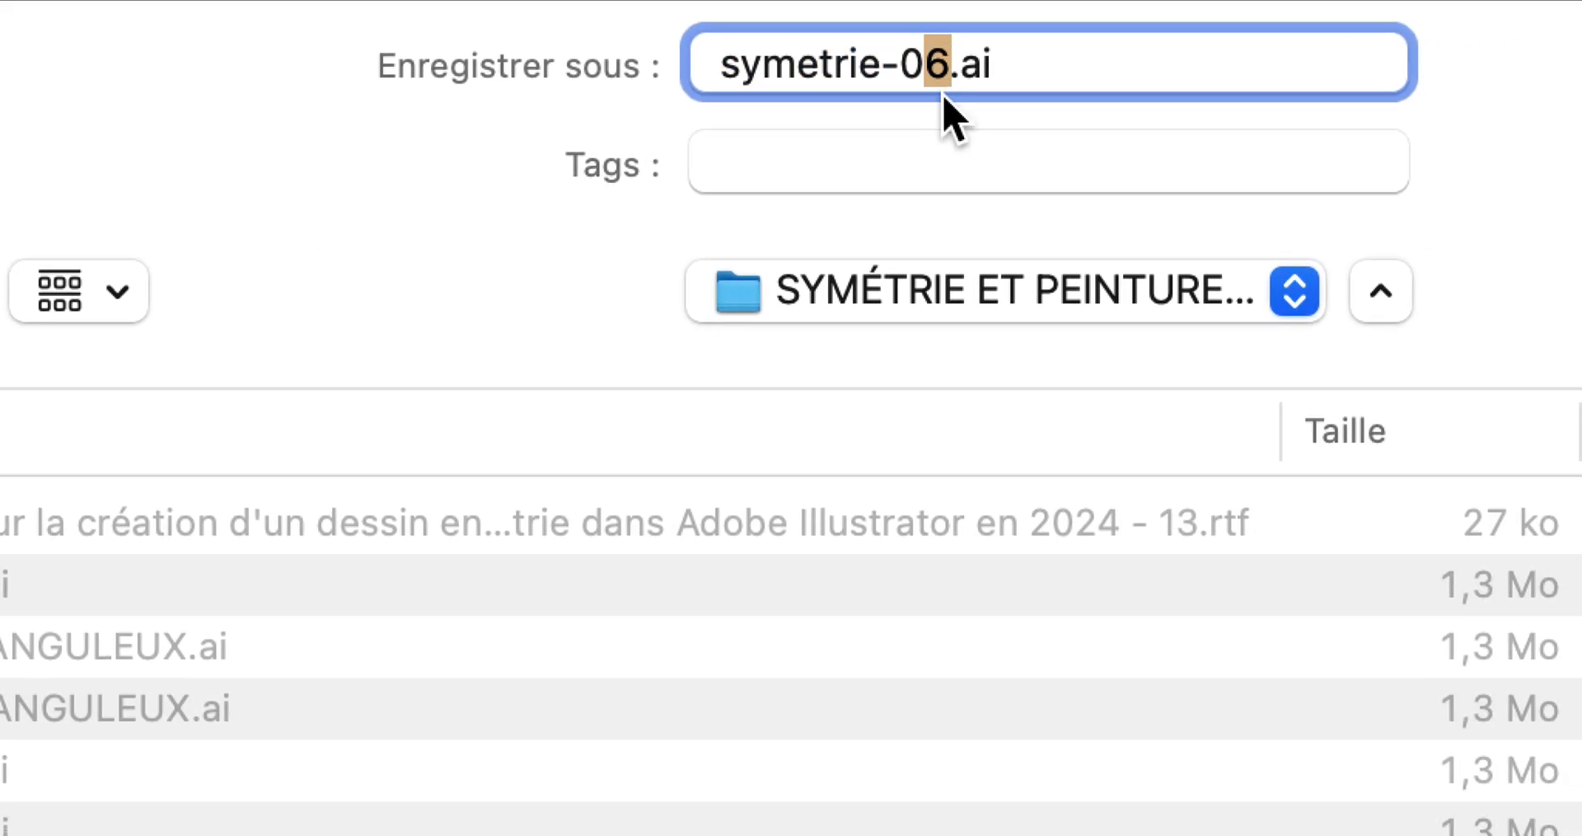
type("7")
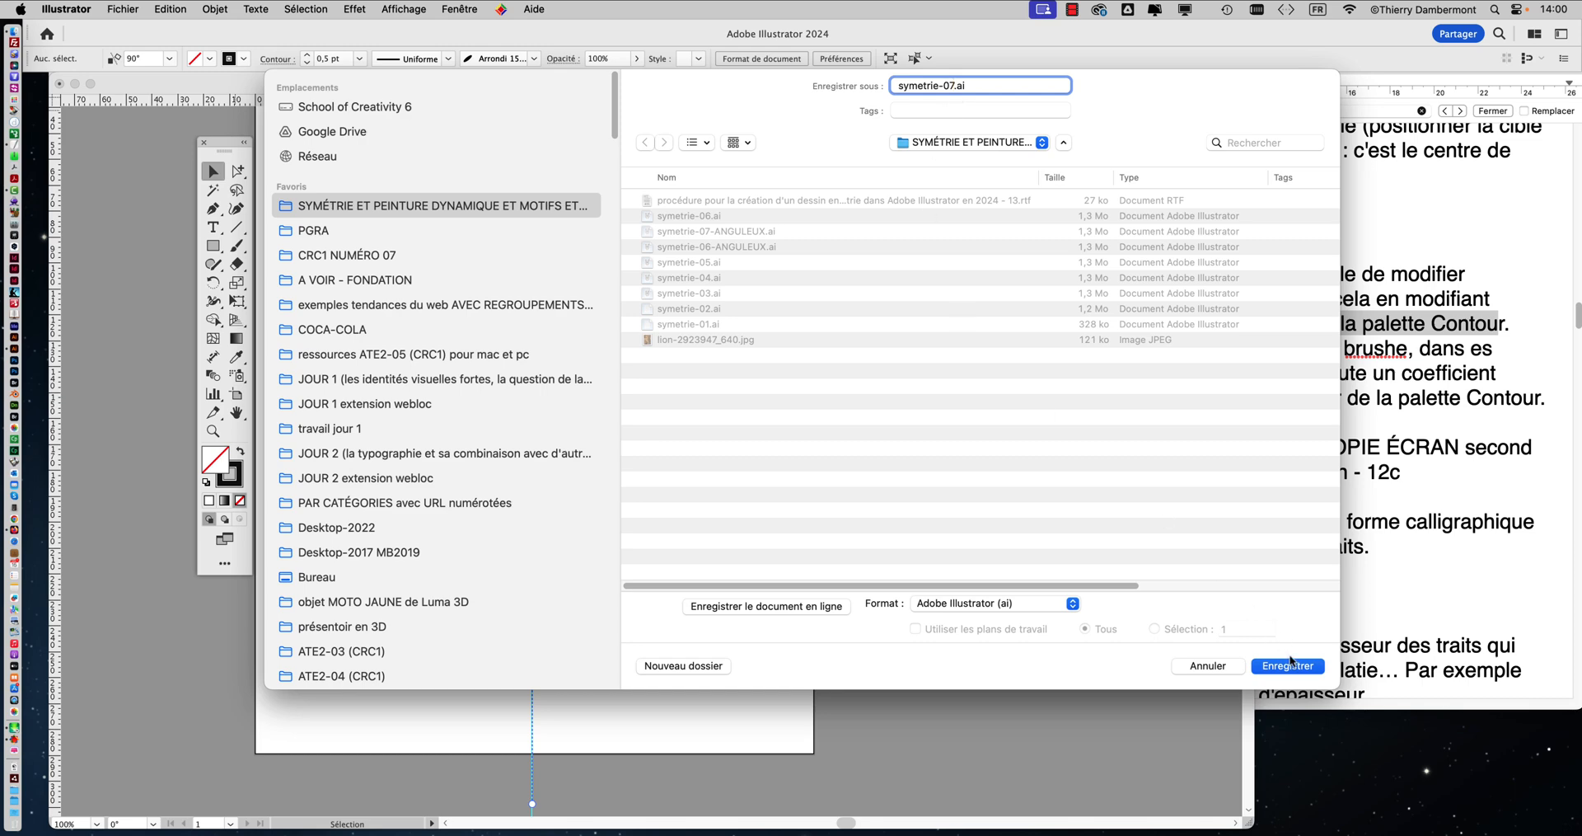
left_click(1288, 665)
left_click(1180, 618)
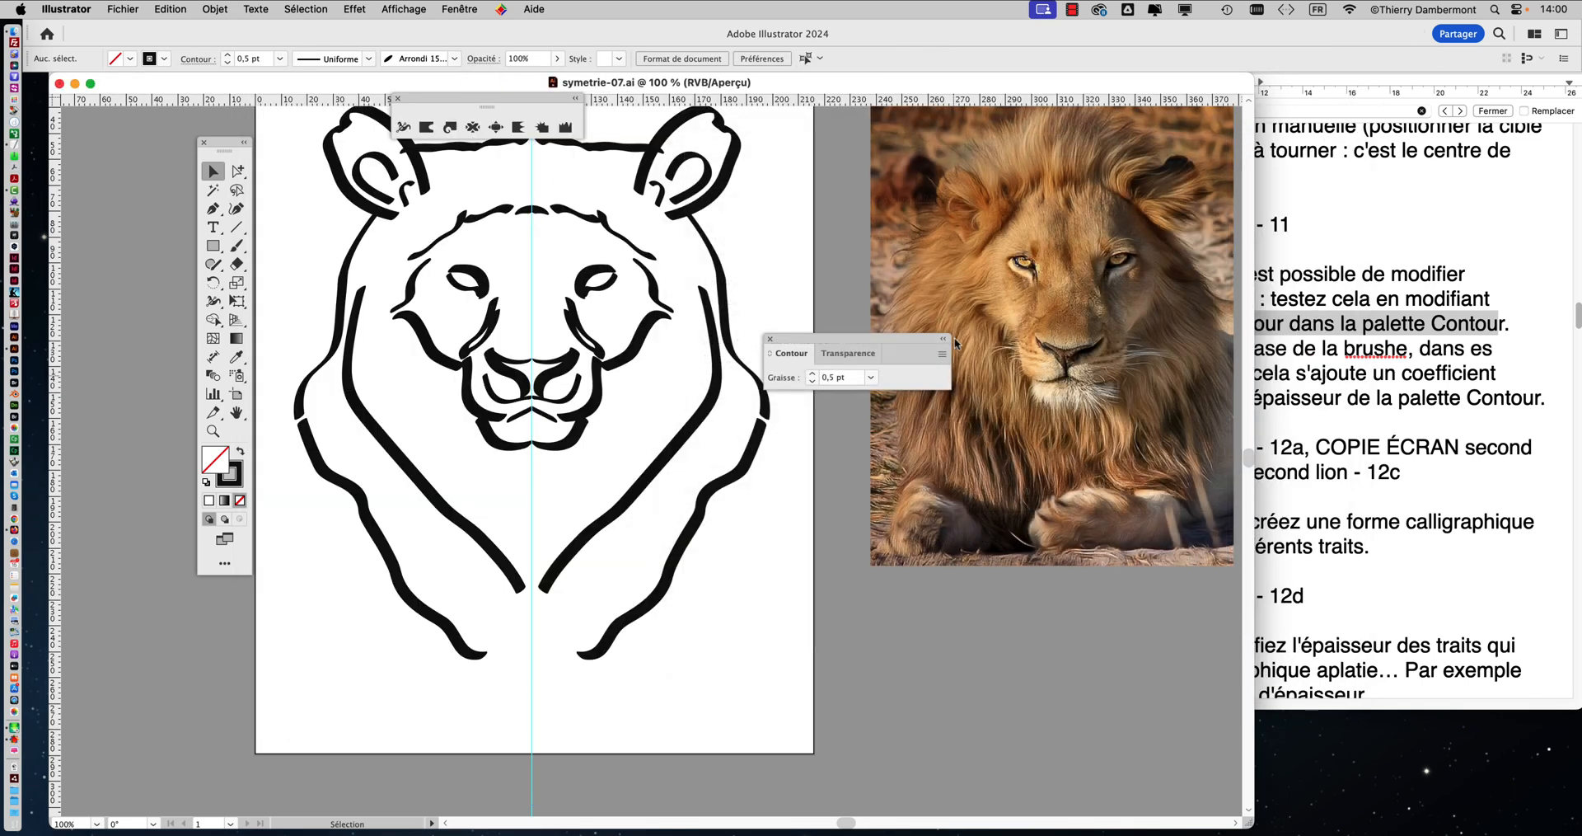
Switch to the TextEdit notes, highlight the phrase "on a l'épaisseur de base de la brushe", and return to Illustrator.
left_click(1334, 366)
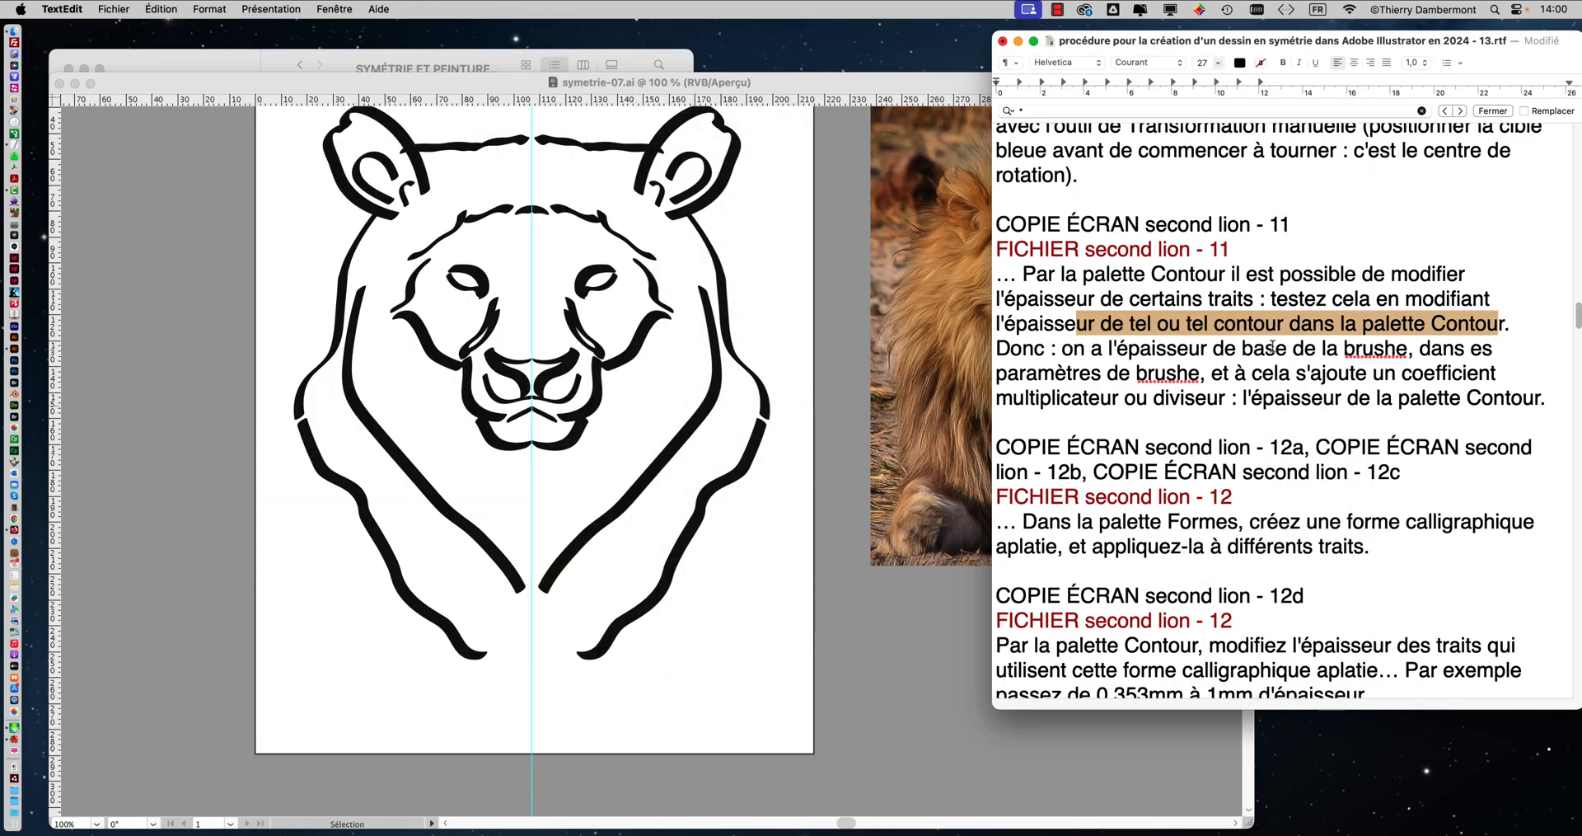
left_click_drag(1063, 348, 1407, 349)
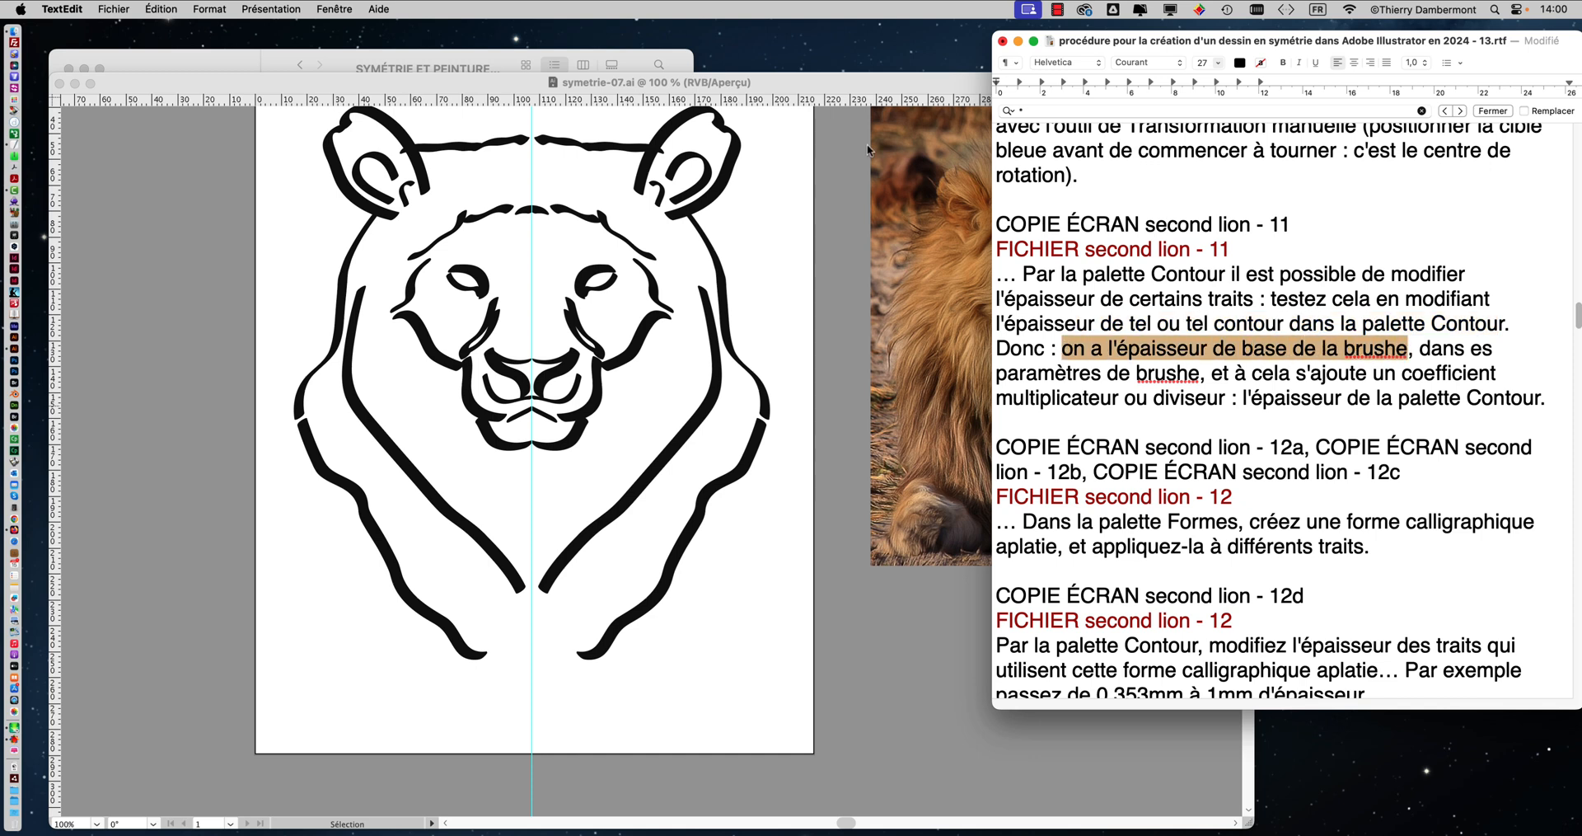
left_click(679, 83)
left_click(460, 10)
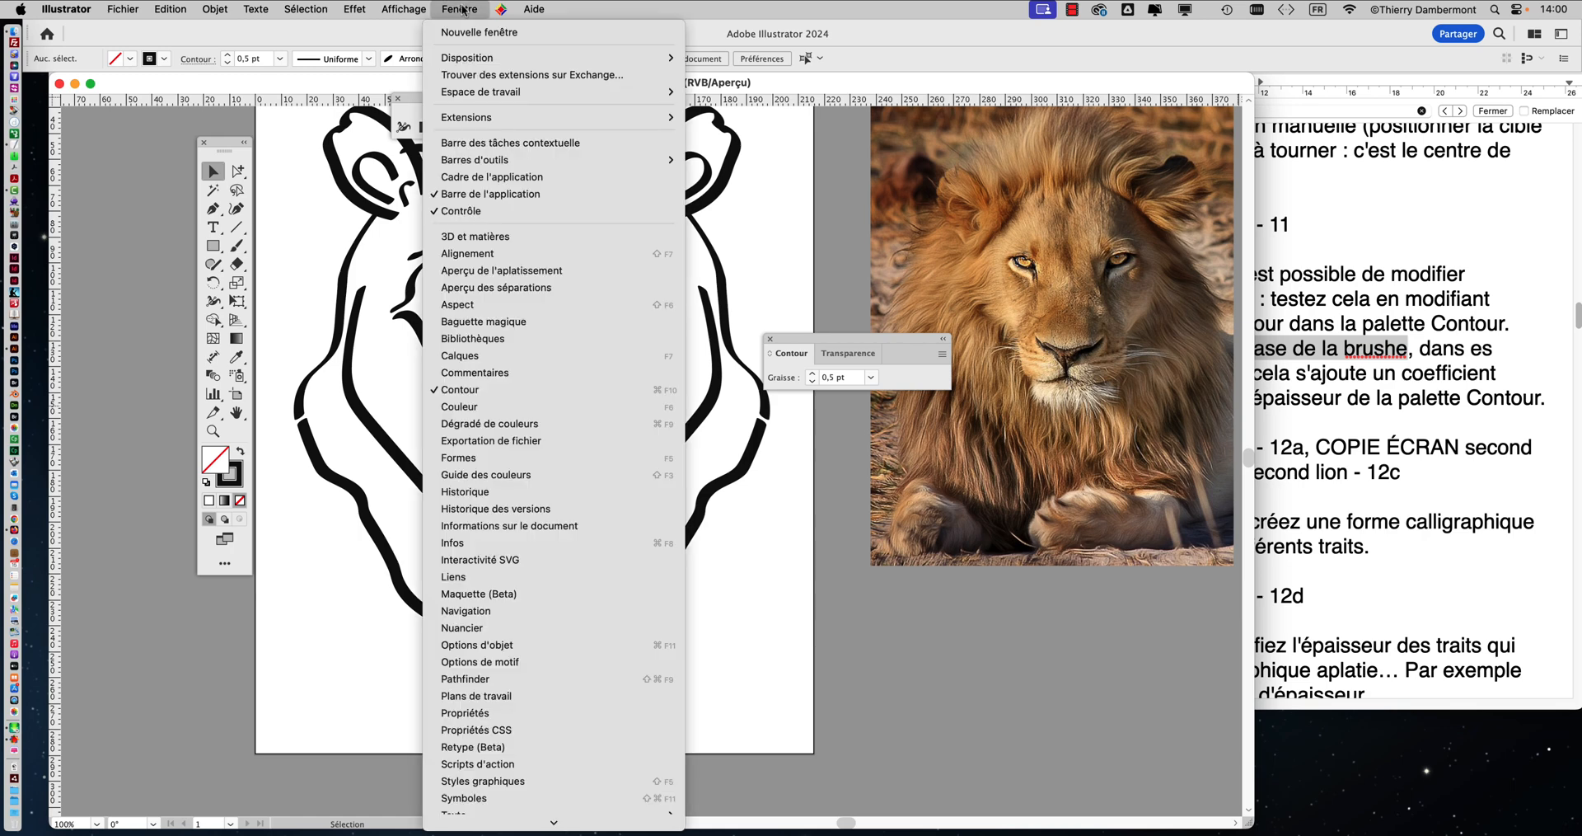
In the TextEdit notes, correct "es" to "les" and add ", dans la palette des Formes" after "paramètres de brushe".
left_click(1390, 388)
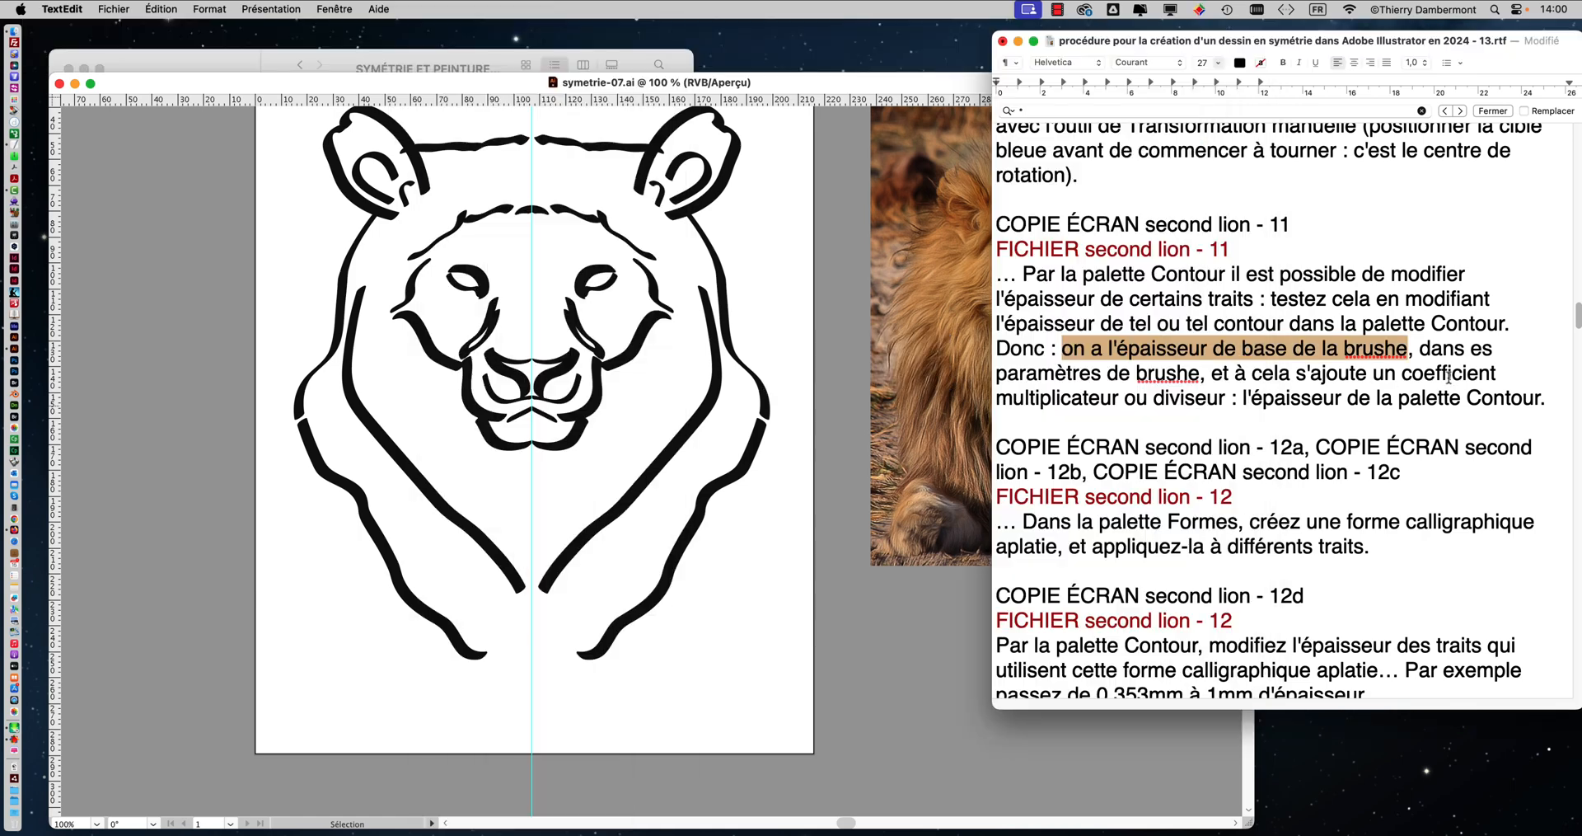
left_click(1474, 351)
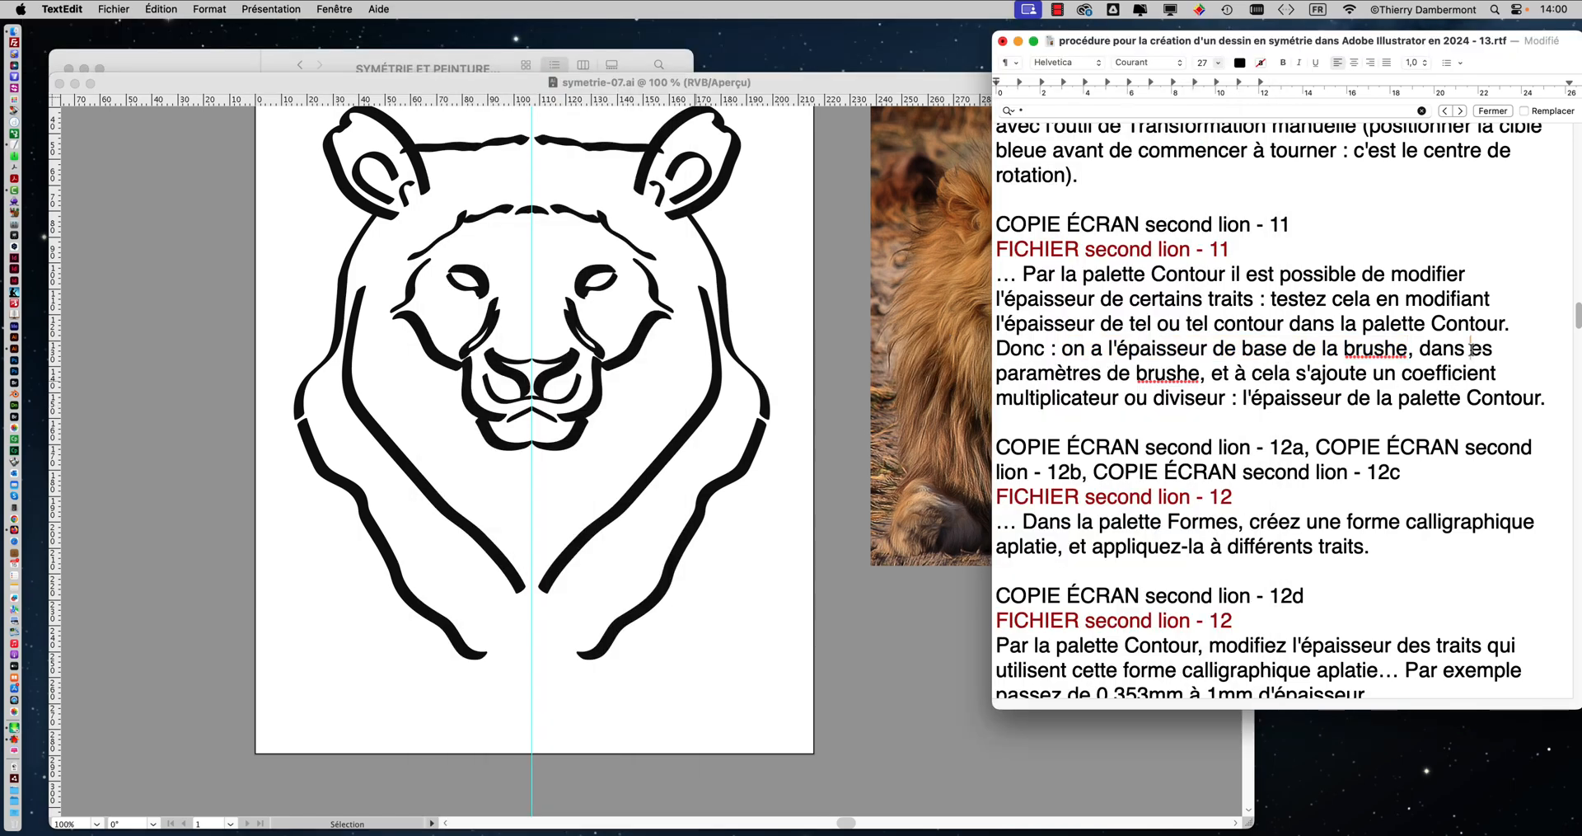
left_click(1200, 373)
type(", dans la pal")
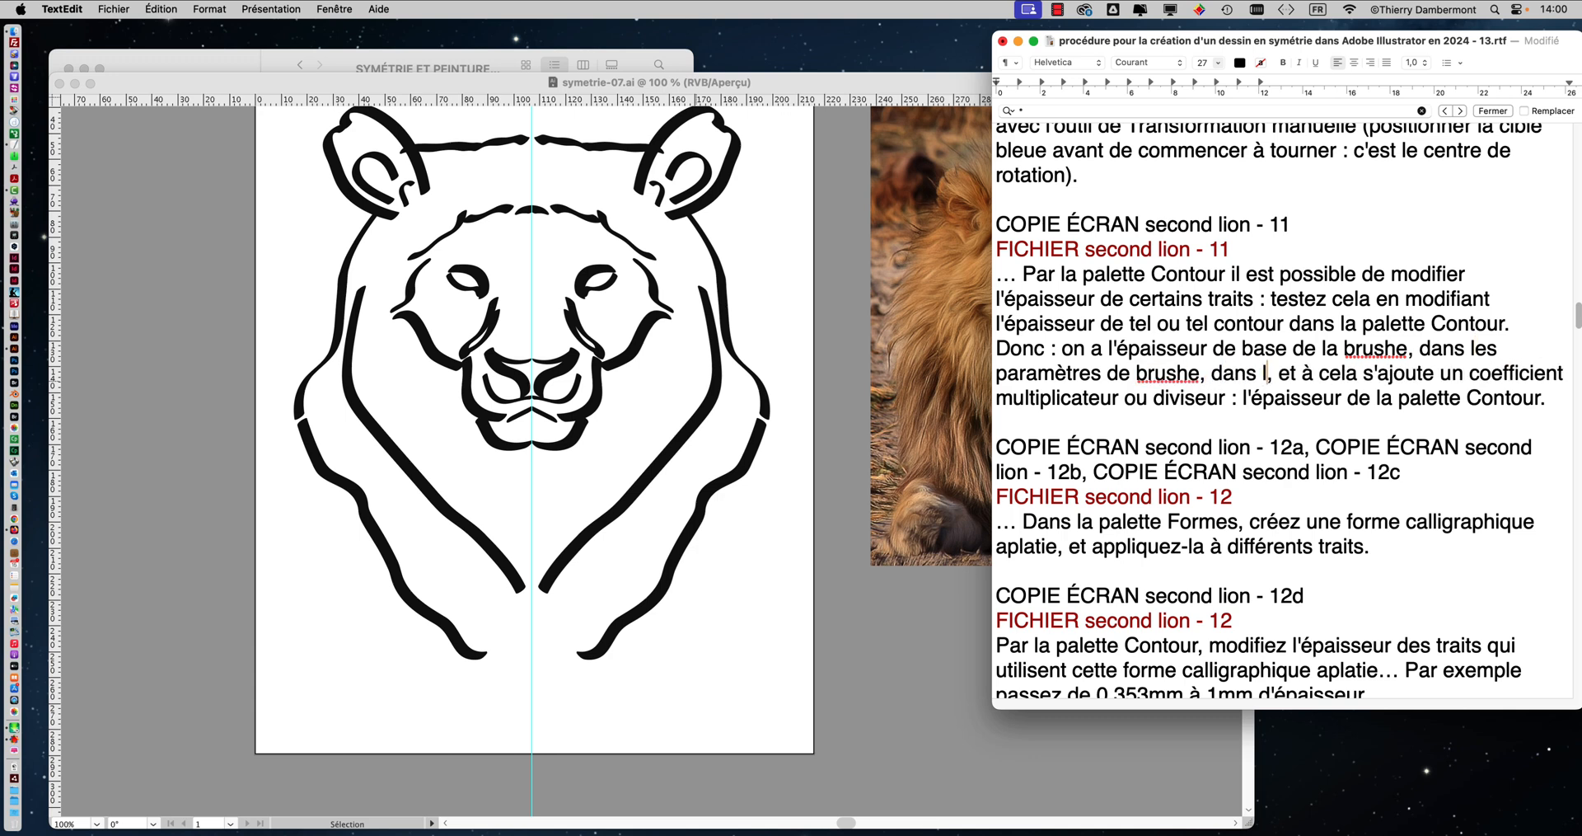
type("ette des Formes")
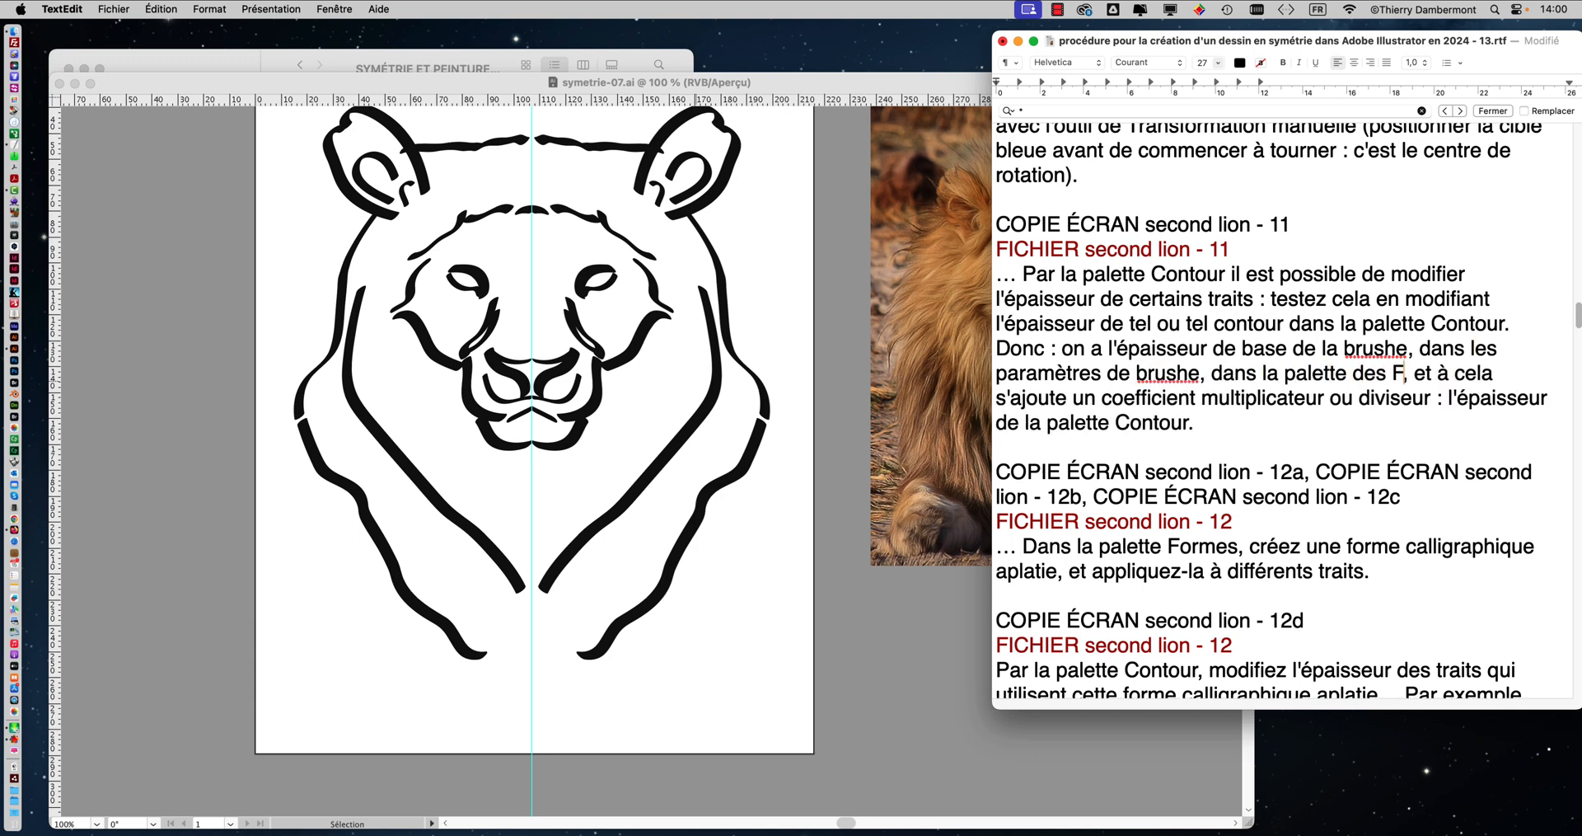
type(",")
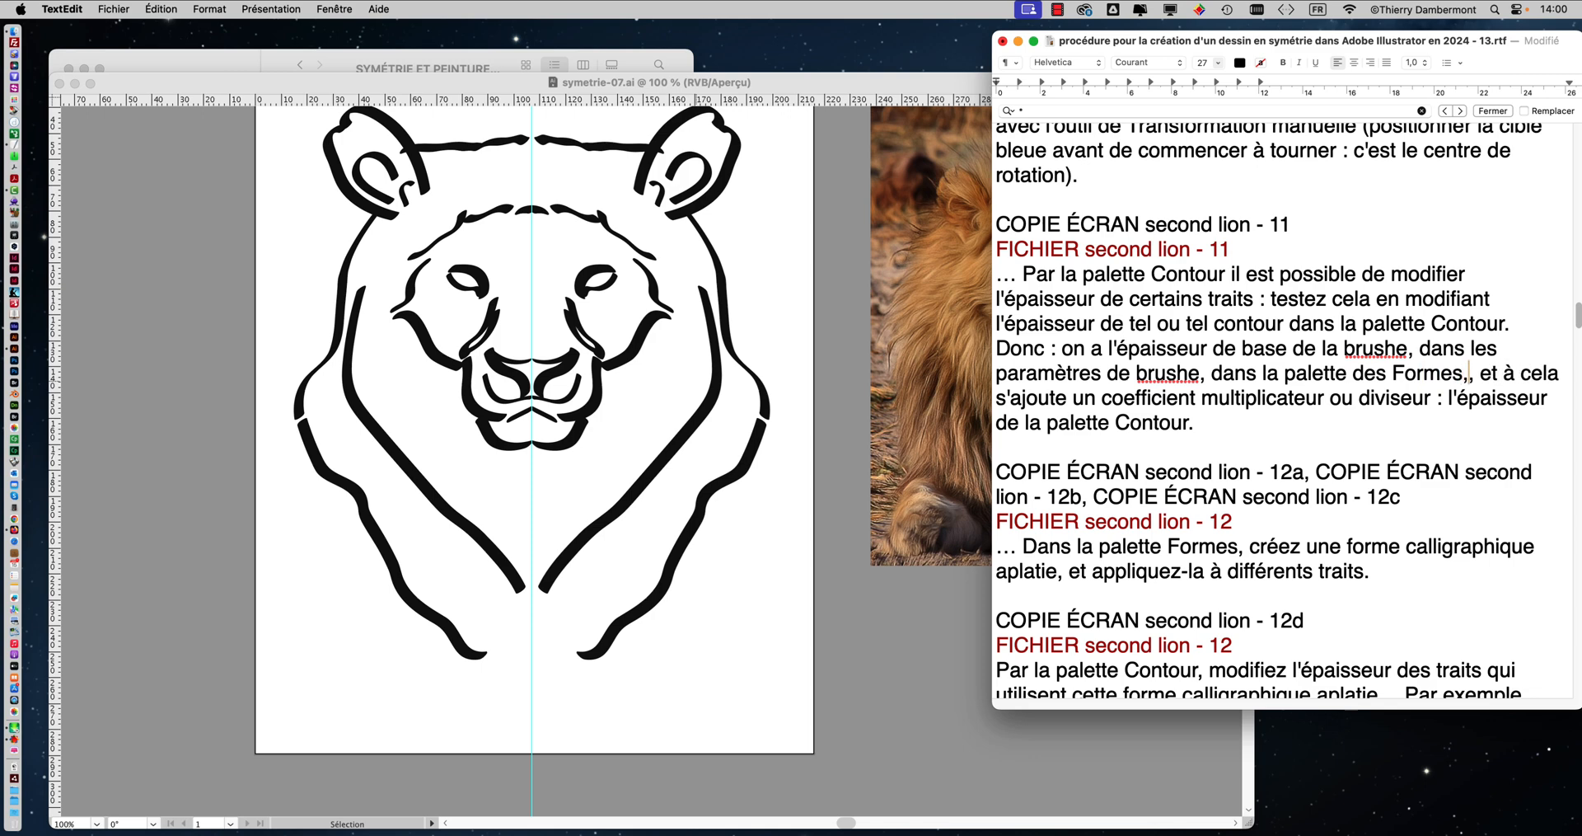
key("BackSpace")
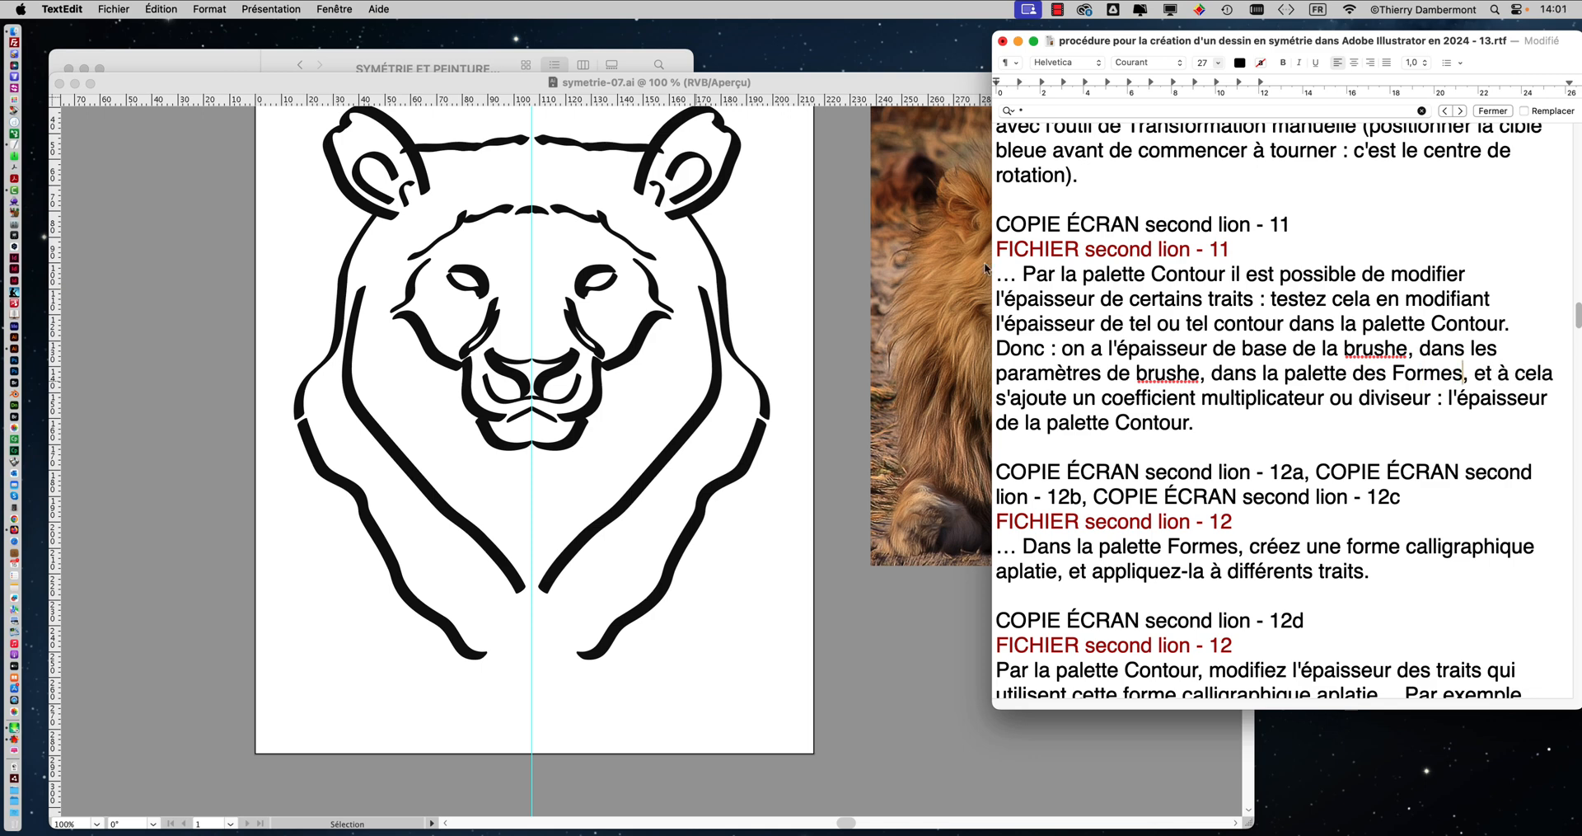
Back in Illustrator, display the Formes palette and move it and the Contour palette to free spots around the lion.
left_click(659, 95)
left_click(460, 8)
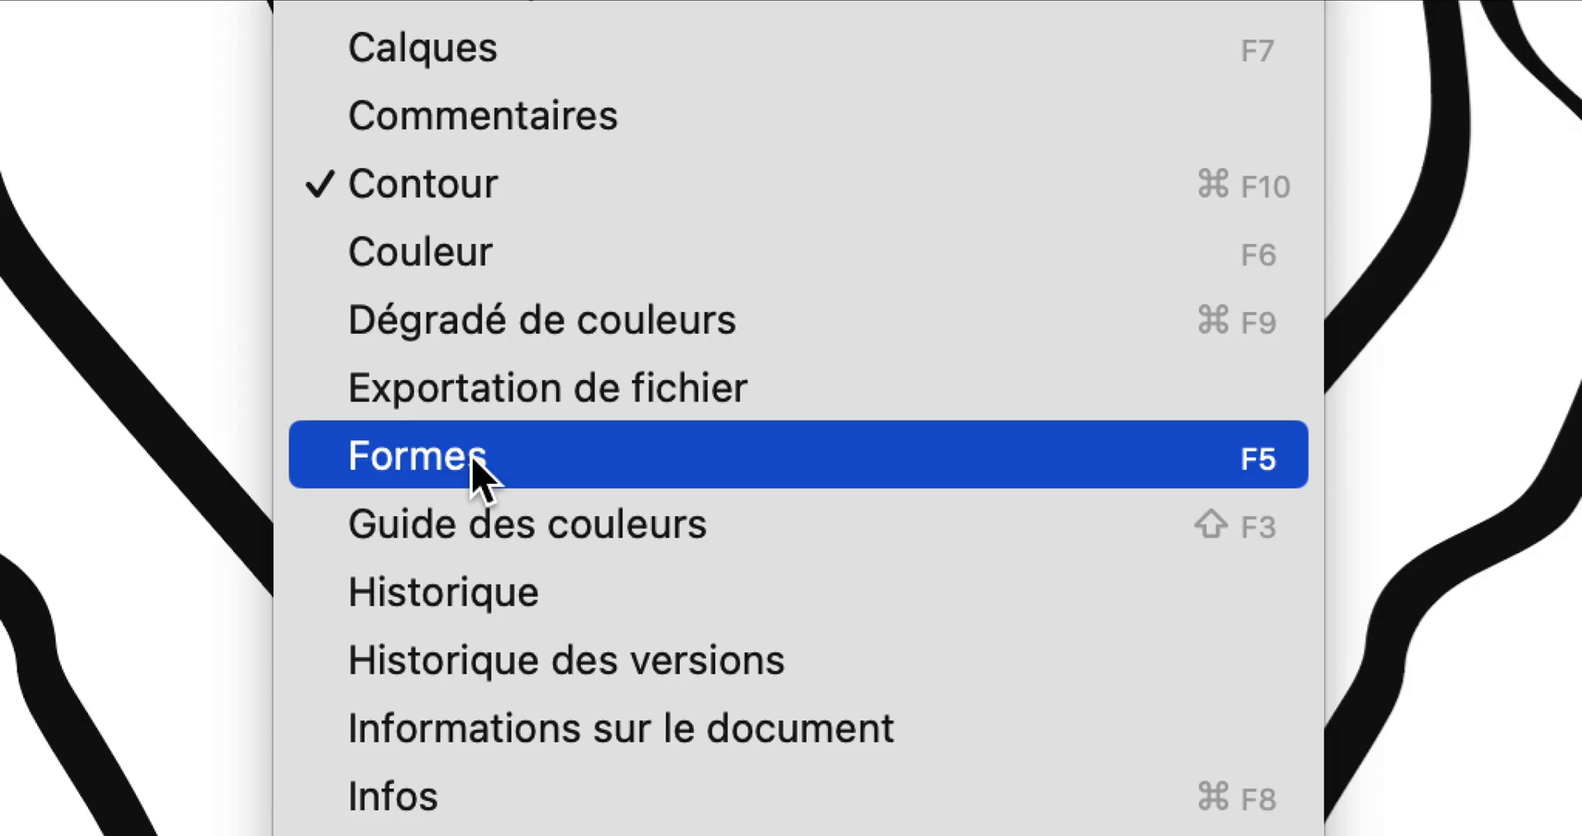
left_click(482, 473)
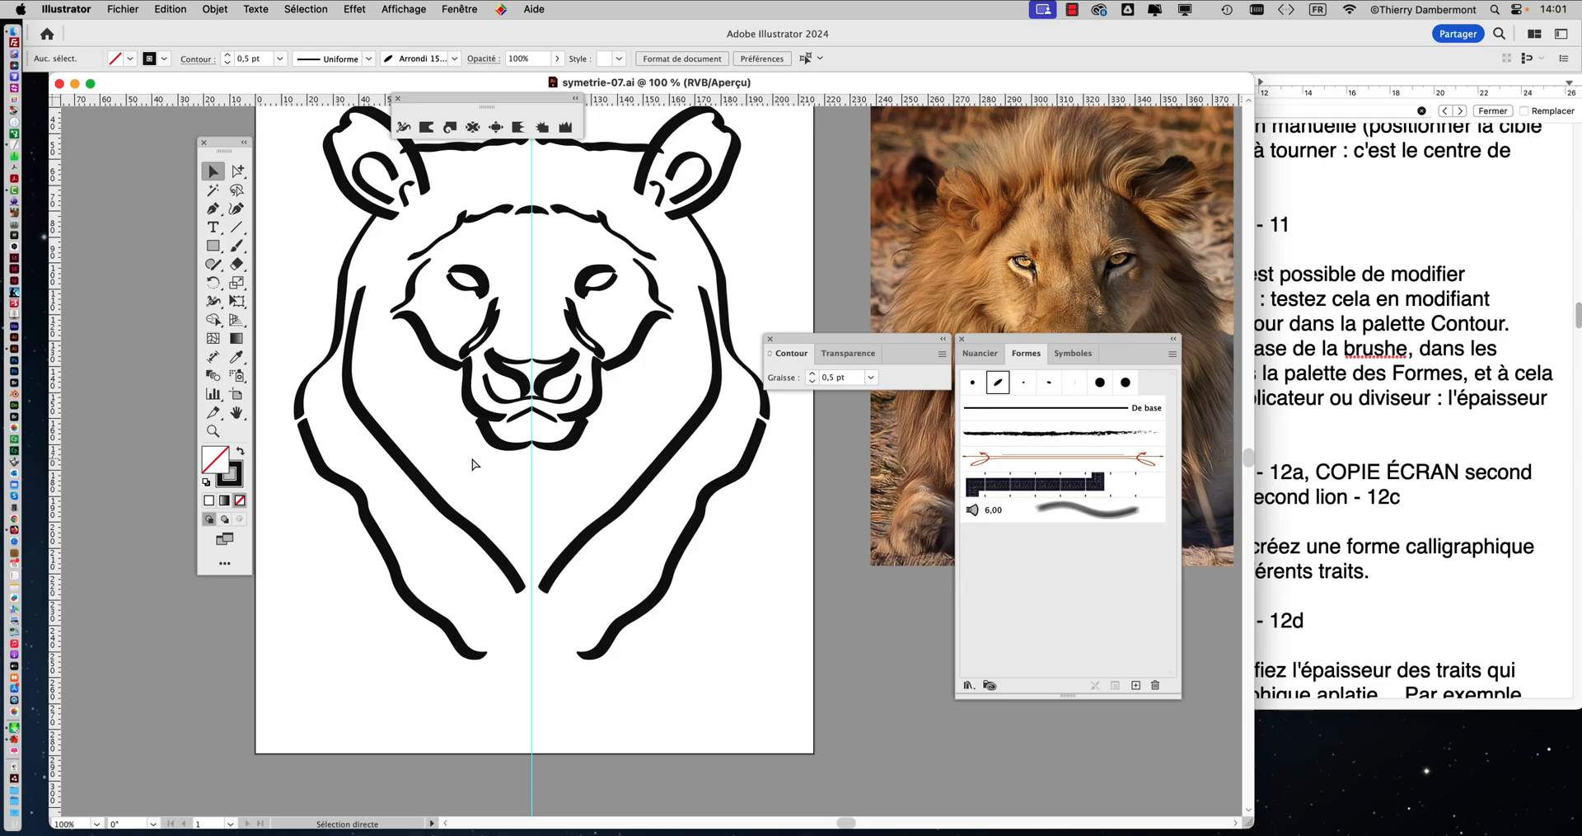
left_click_drag(832, 346, 219, 642)
left_click_drag(982, 338, 747, 220)
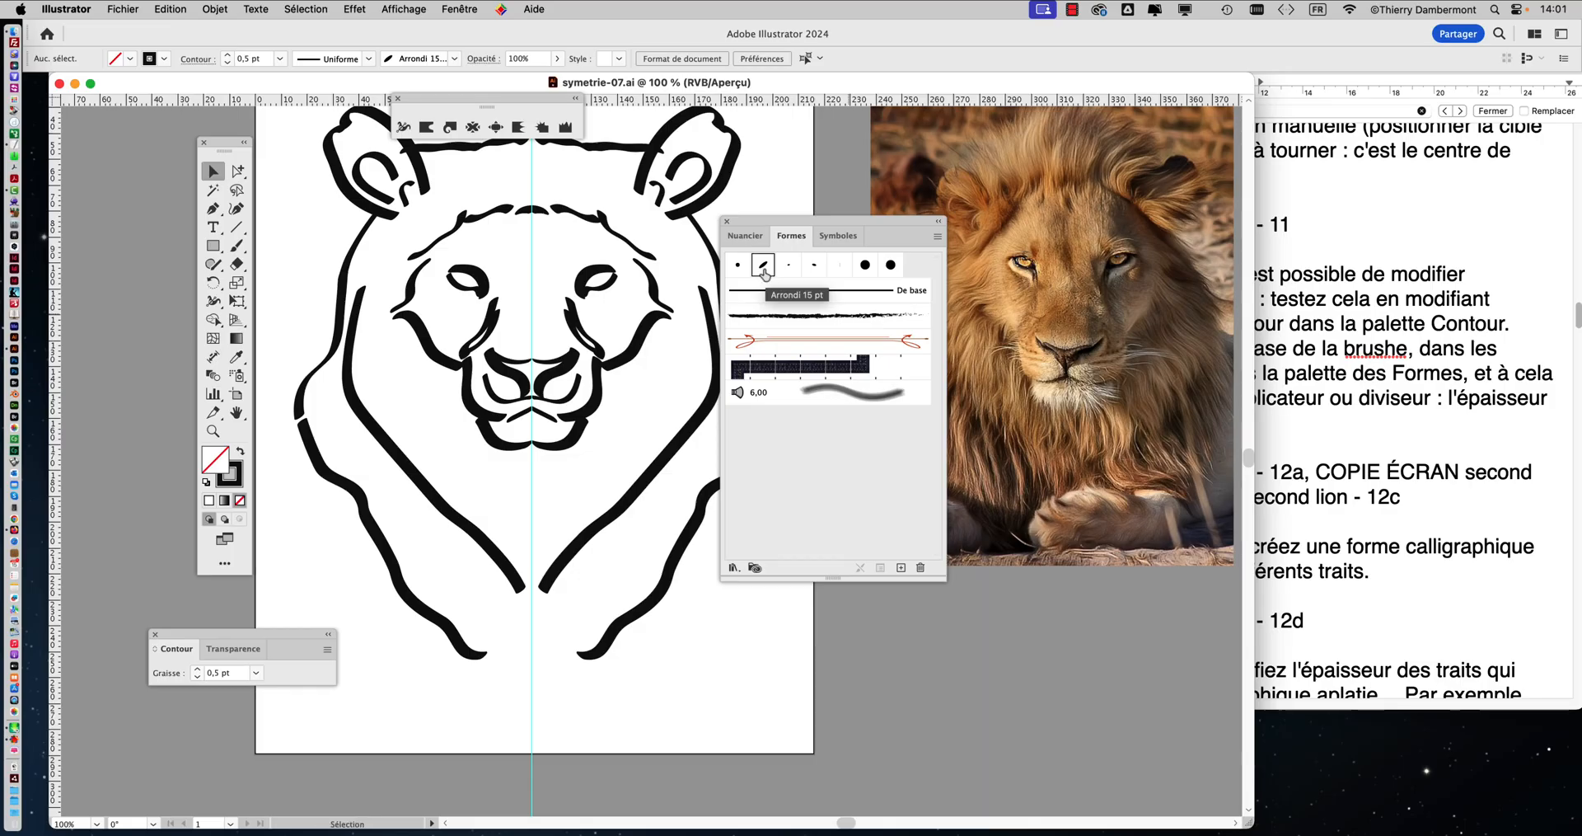
In the TextEdit notes, highlight "l'épaisseur de la palette Contour" and return to Illustrator.
left_click(1386, 363)
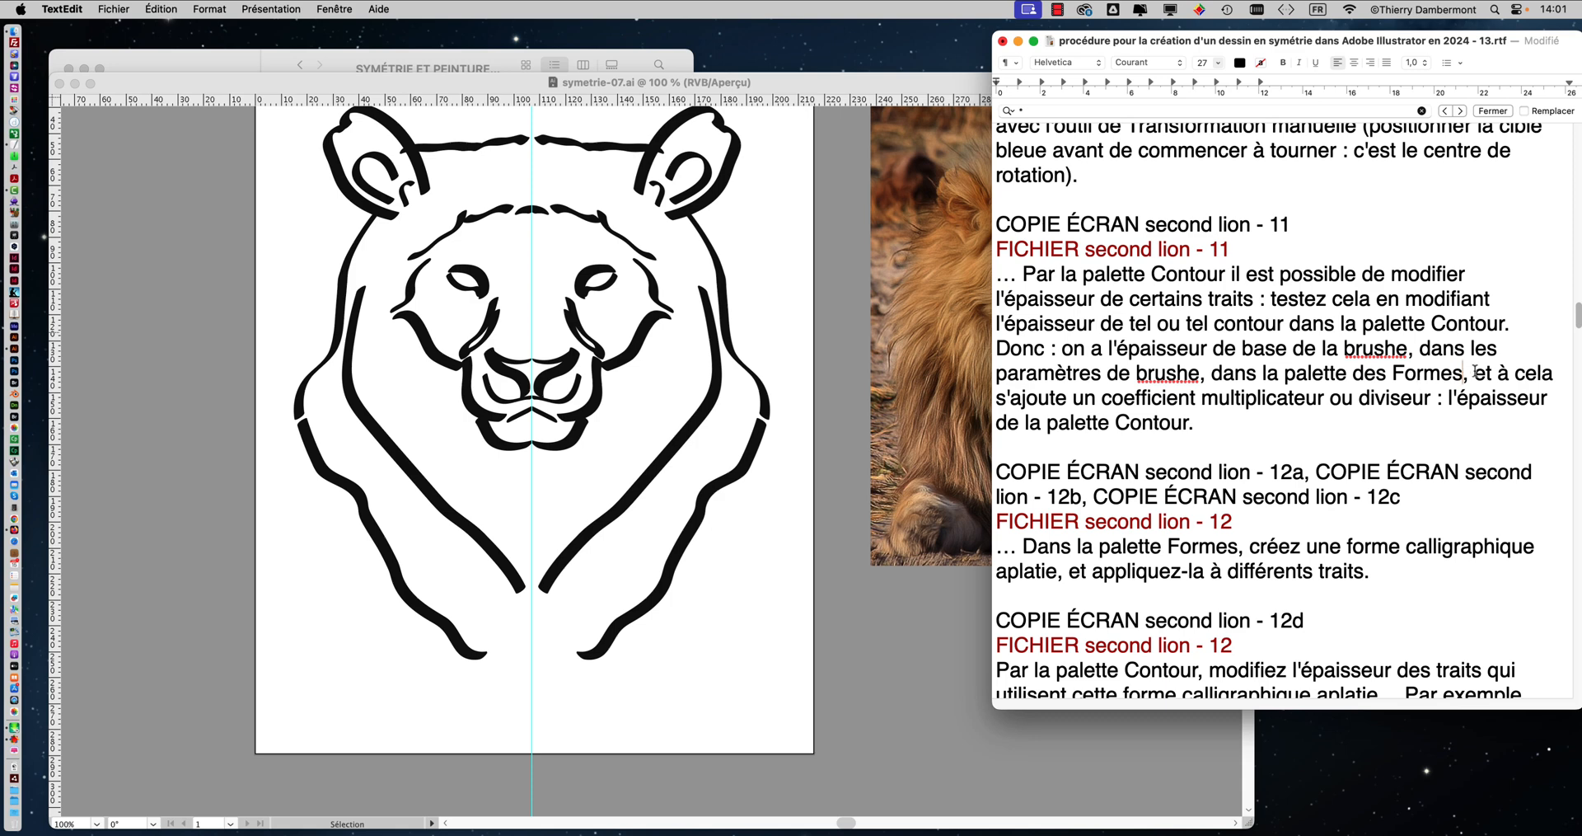
left_click_drag(1474, 373, 1290, 423)
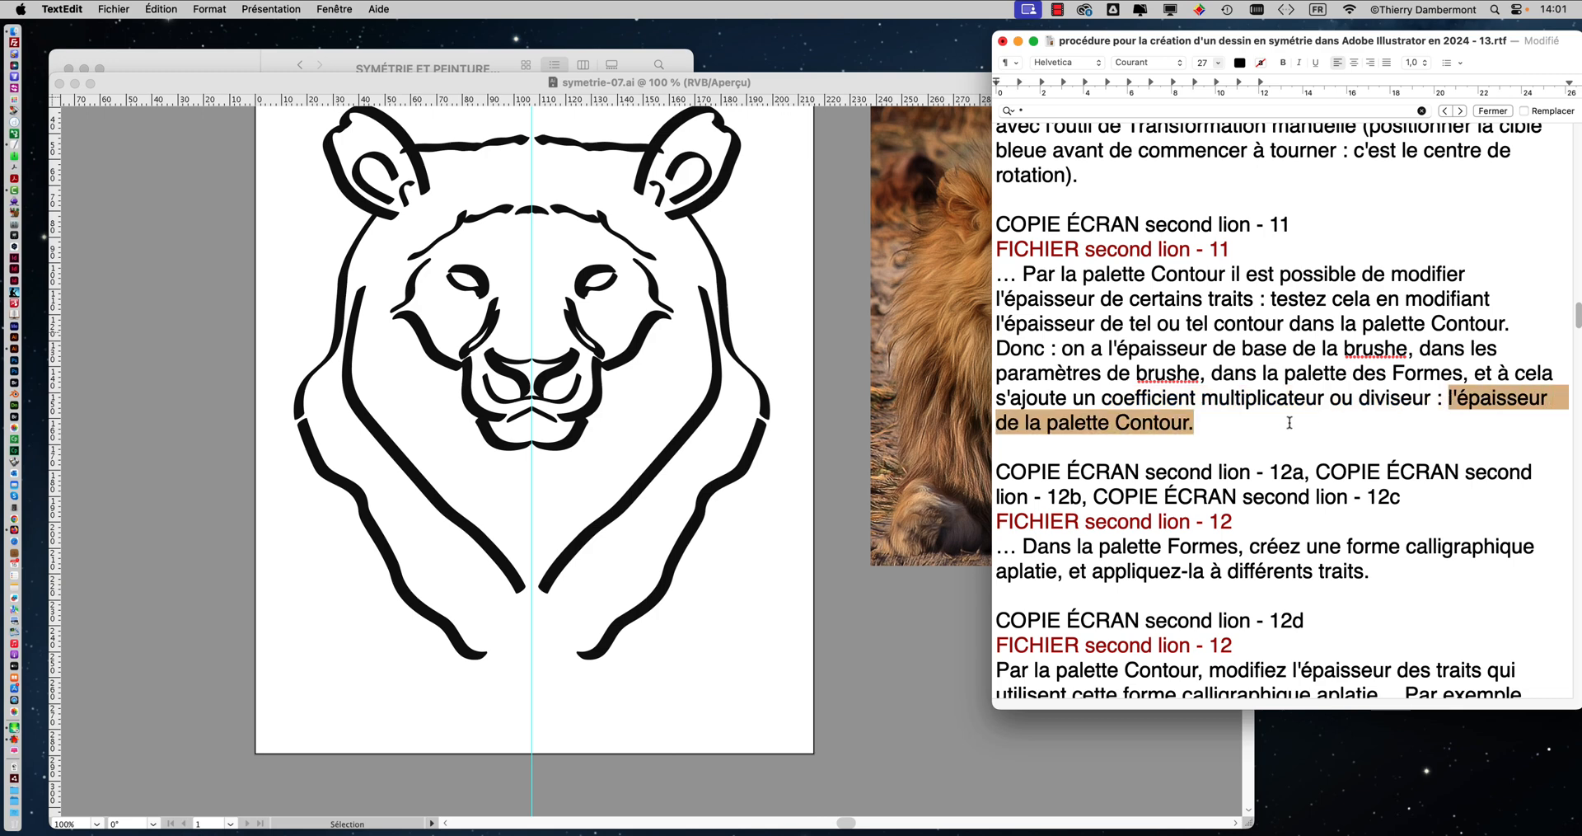
left_click(778, 155)
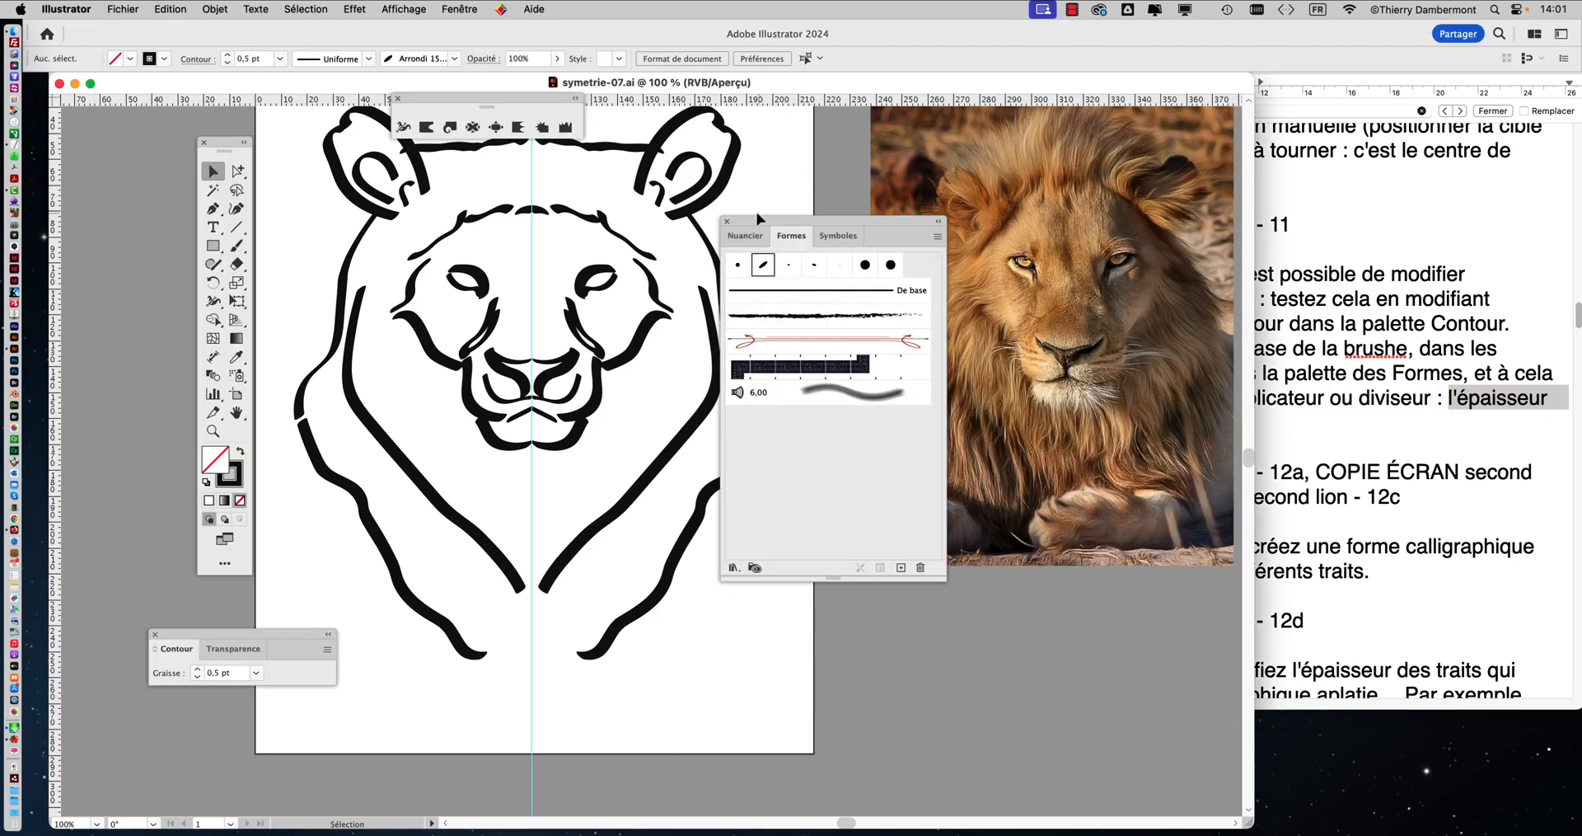
Rearrange the Formes palette, the tool palette and the Contour palette so the lion's mane stays accessible.
left_click_drag(758, 215, 811, 209)
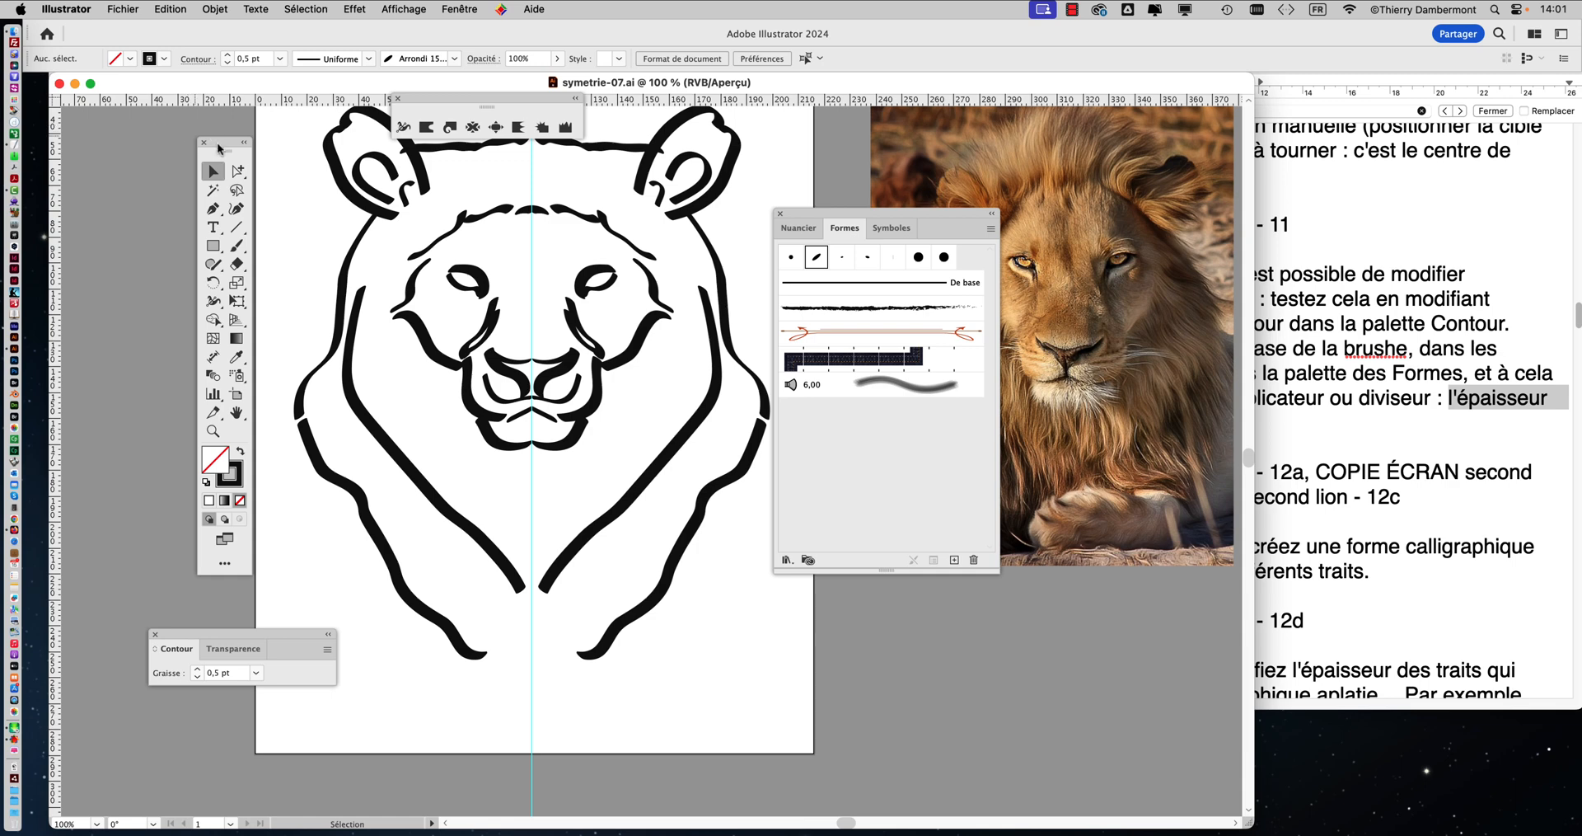
left_click_drag(219, 148, 95, 137)
left_click_drag(294, 633, 313, 250)
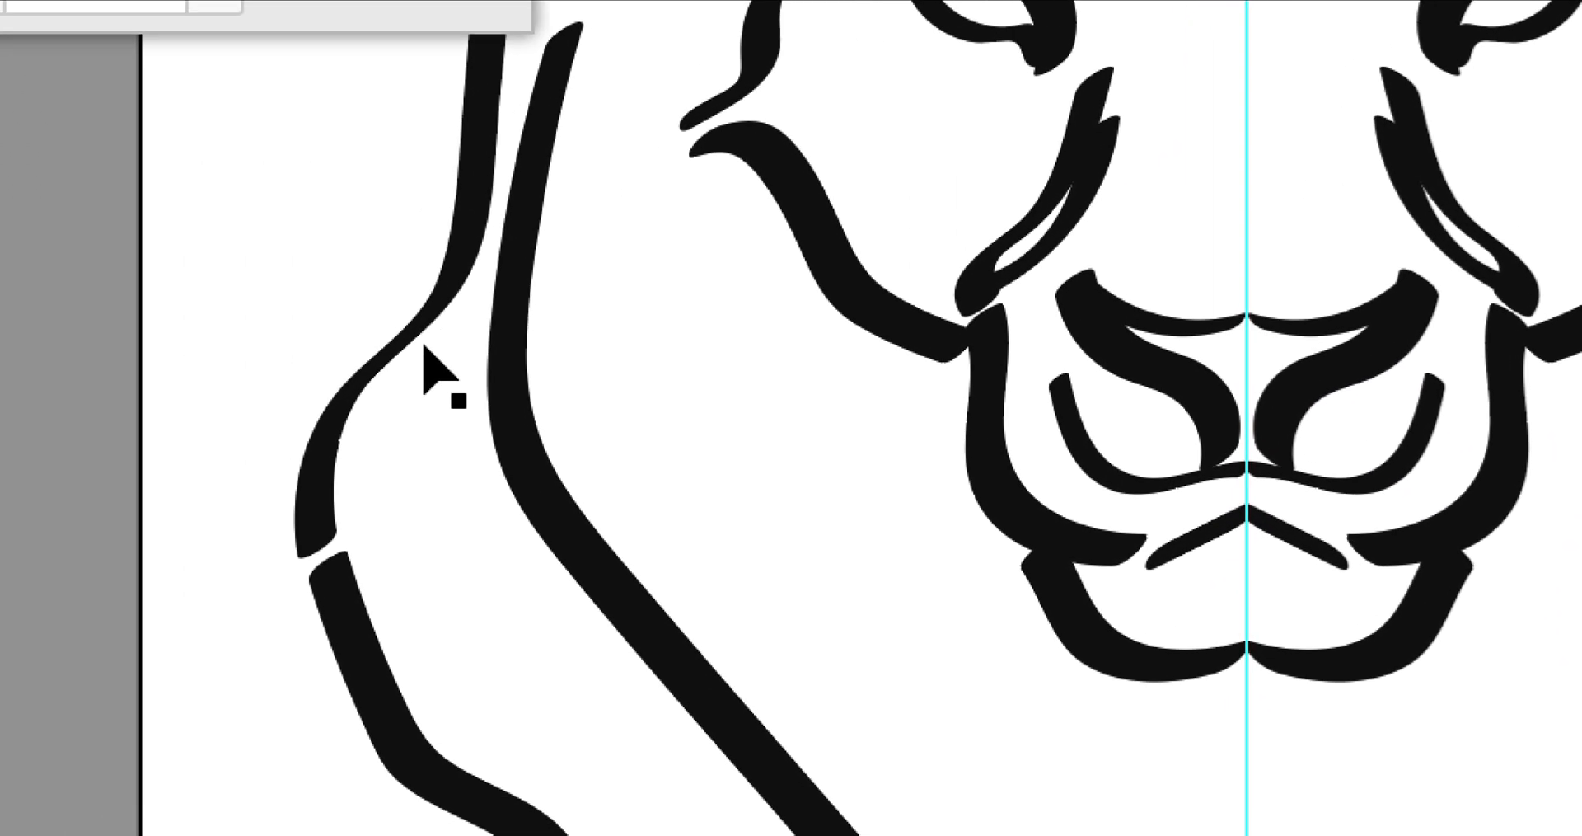
Isolate the mirror repeat and set the weight of the left outer mane stroke below the ear to 2 pt.
right_click(422, 340)
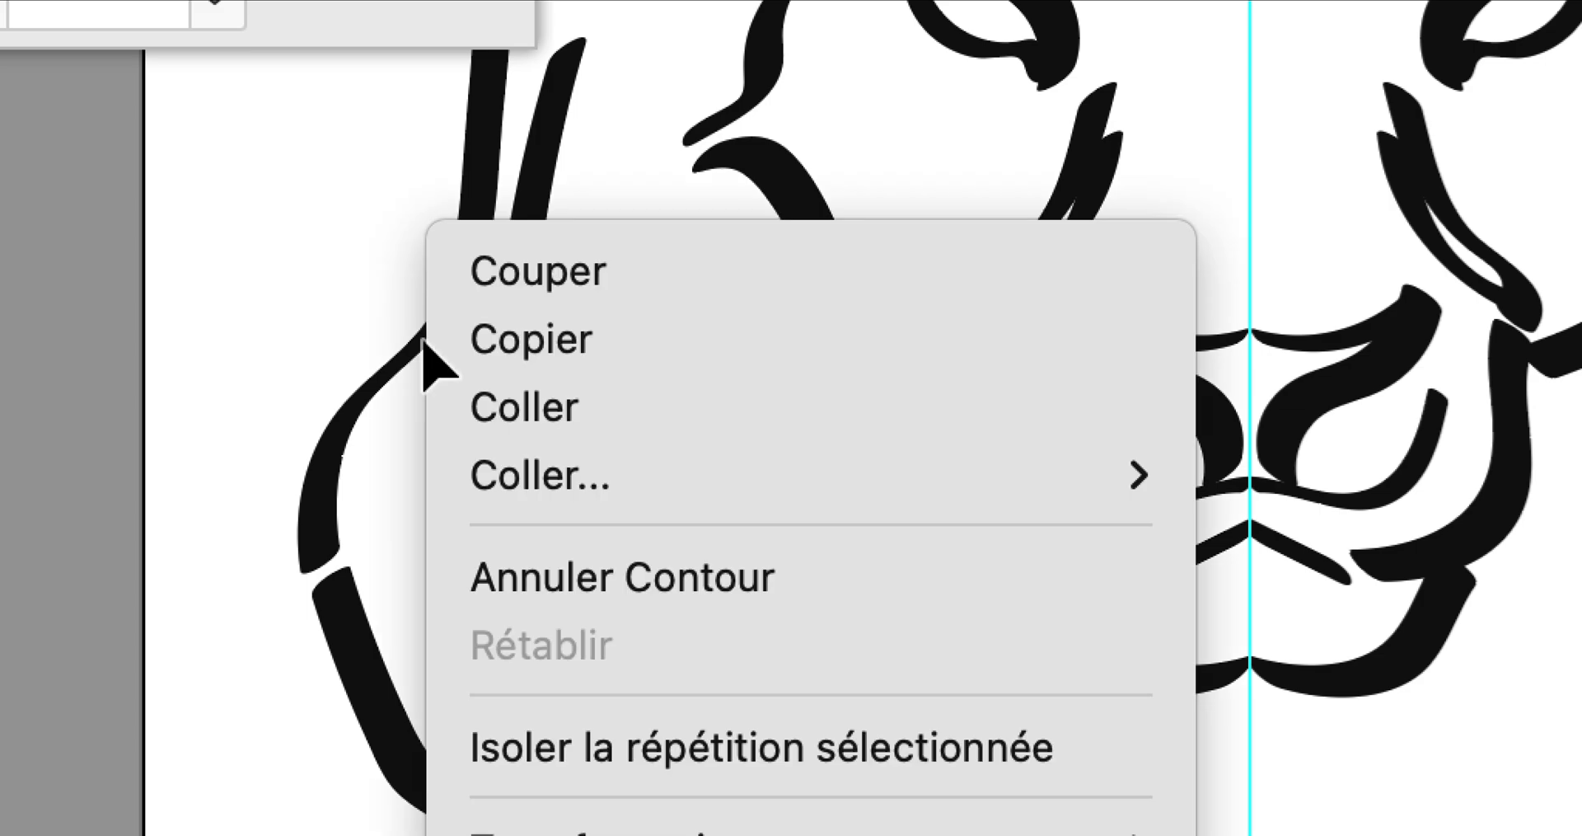
left_click(530, 744)
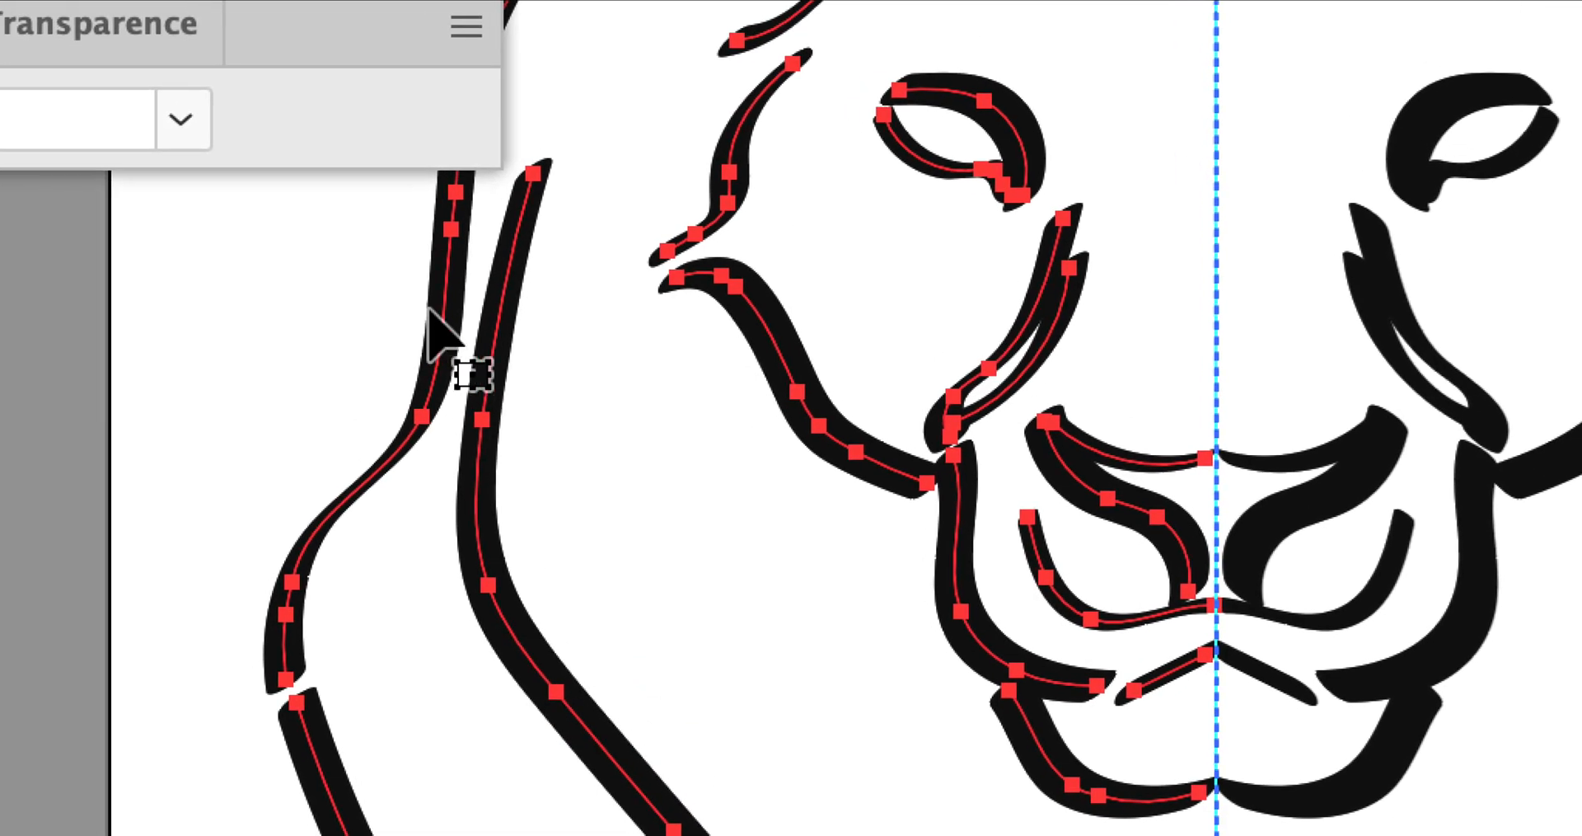
double_click(417, 293)
left_click(418, 295)
left_click(338, 270)
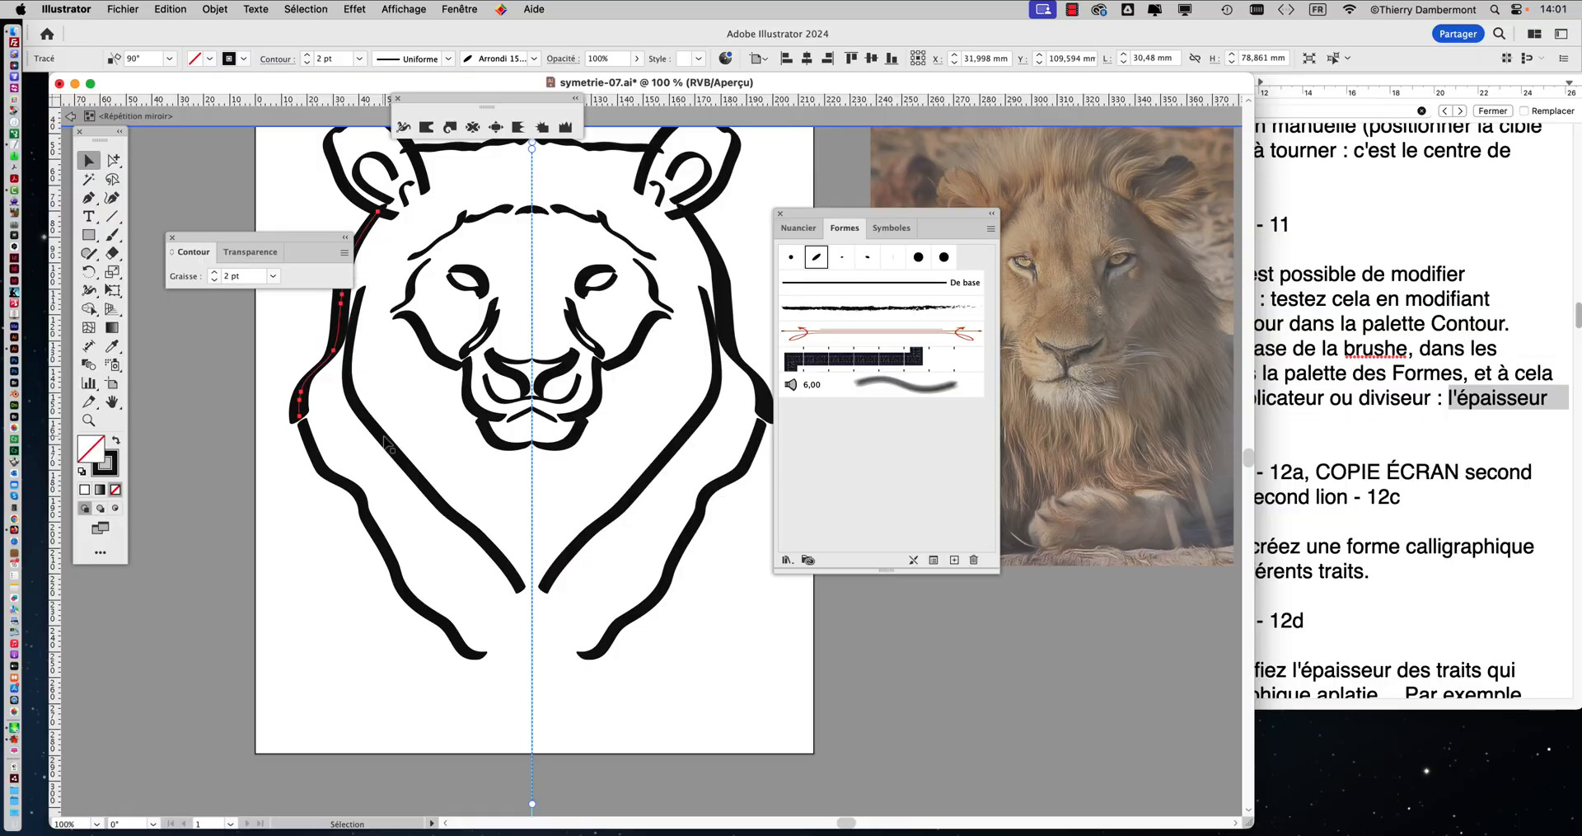
Set the long inner mane stroke's weight to 1.5 pt and shift it about 1.5 mm toward the symmetry axis.
left_click(387, 446)
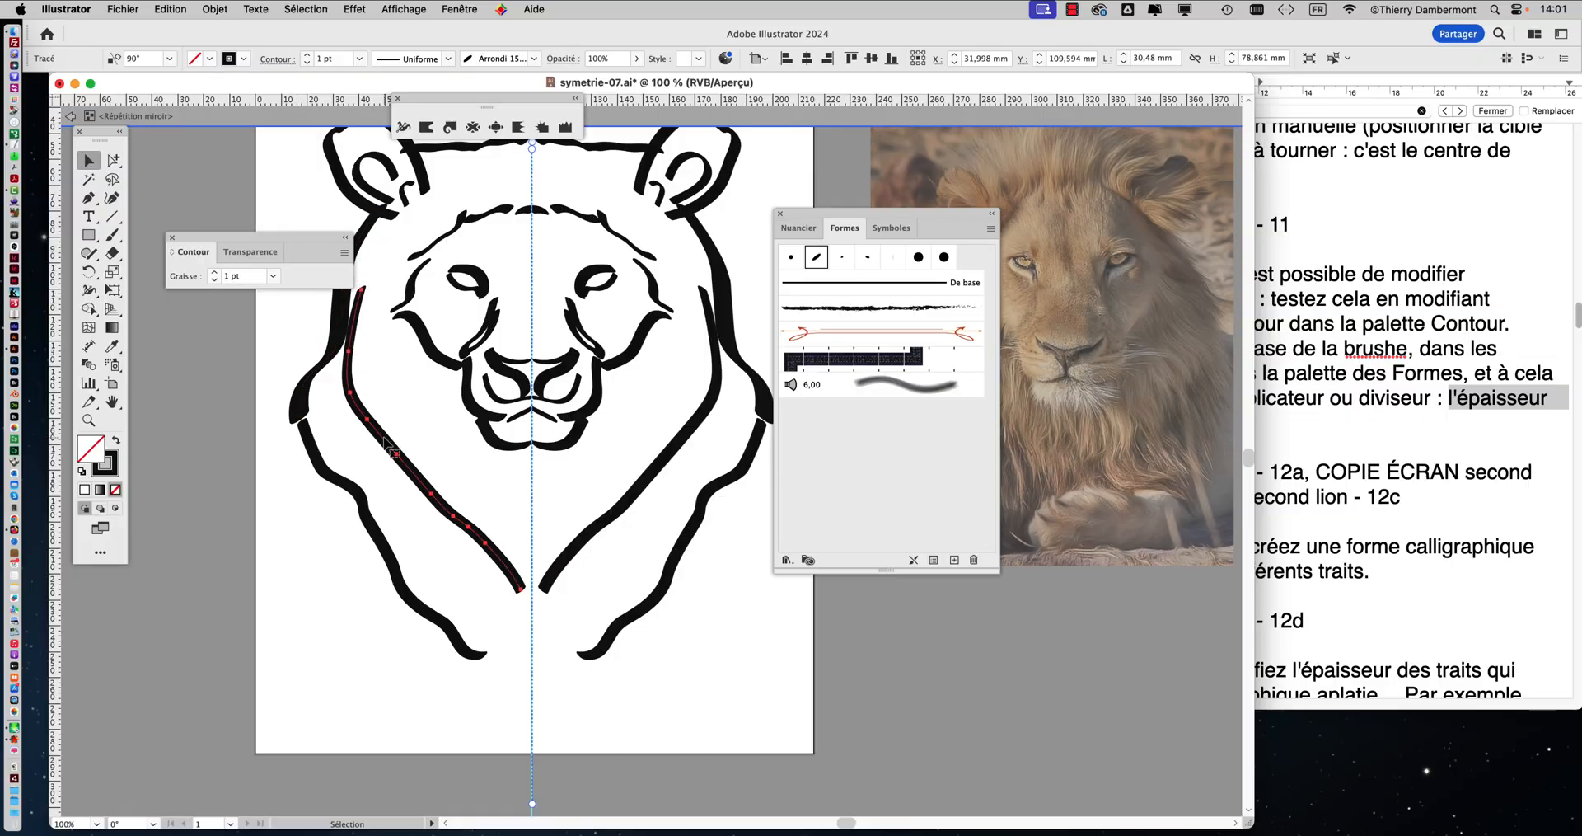
left_click(215, 273)
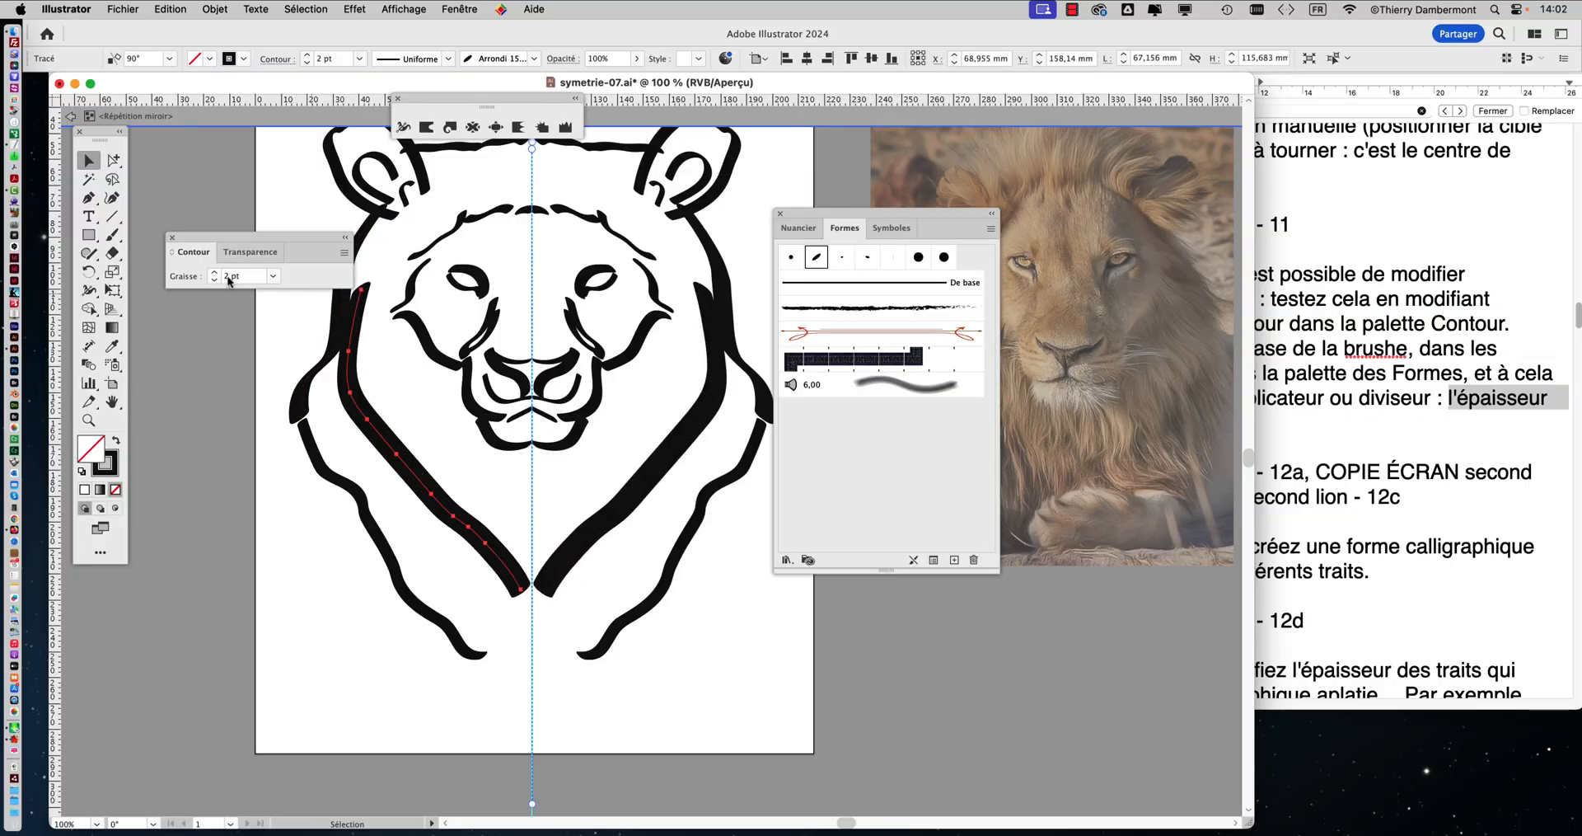
double_click(226, 276)
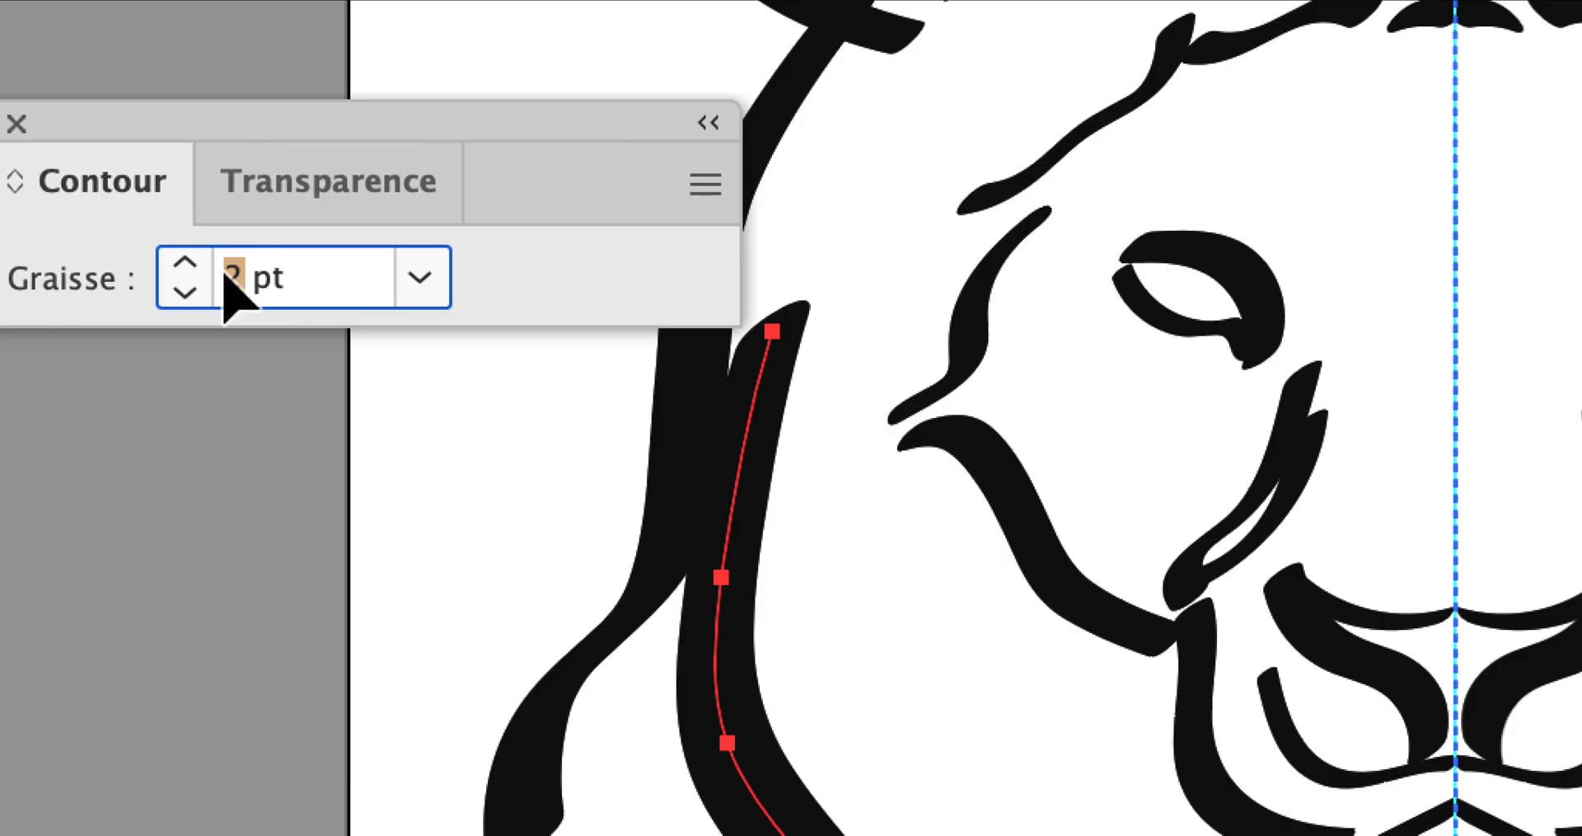
type("1,5")
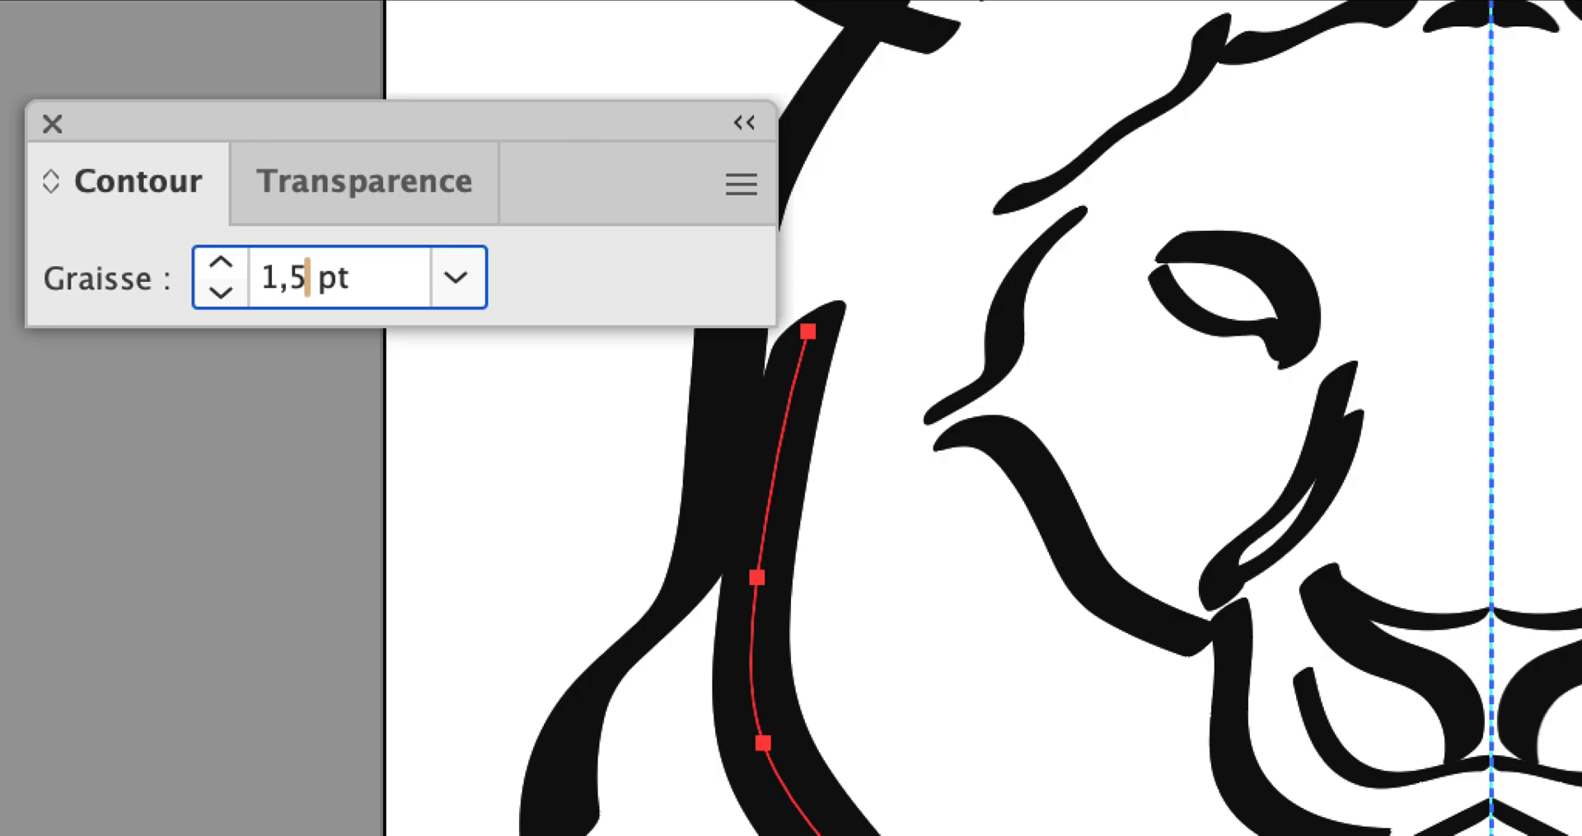
key("Return")
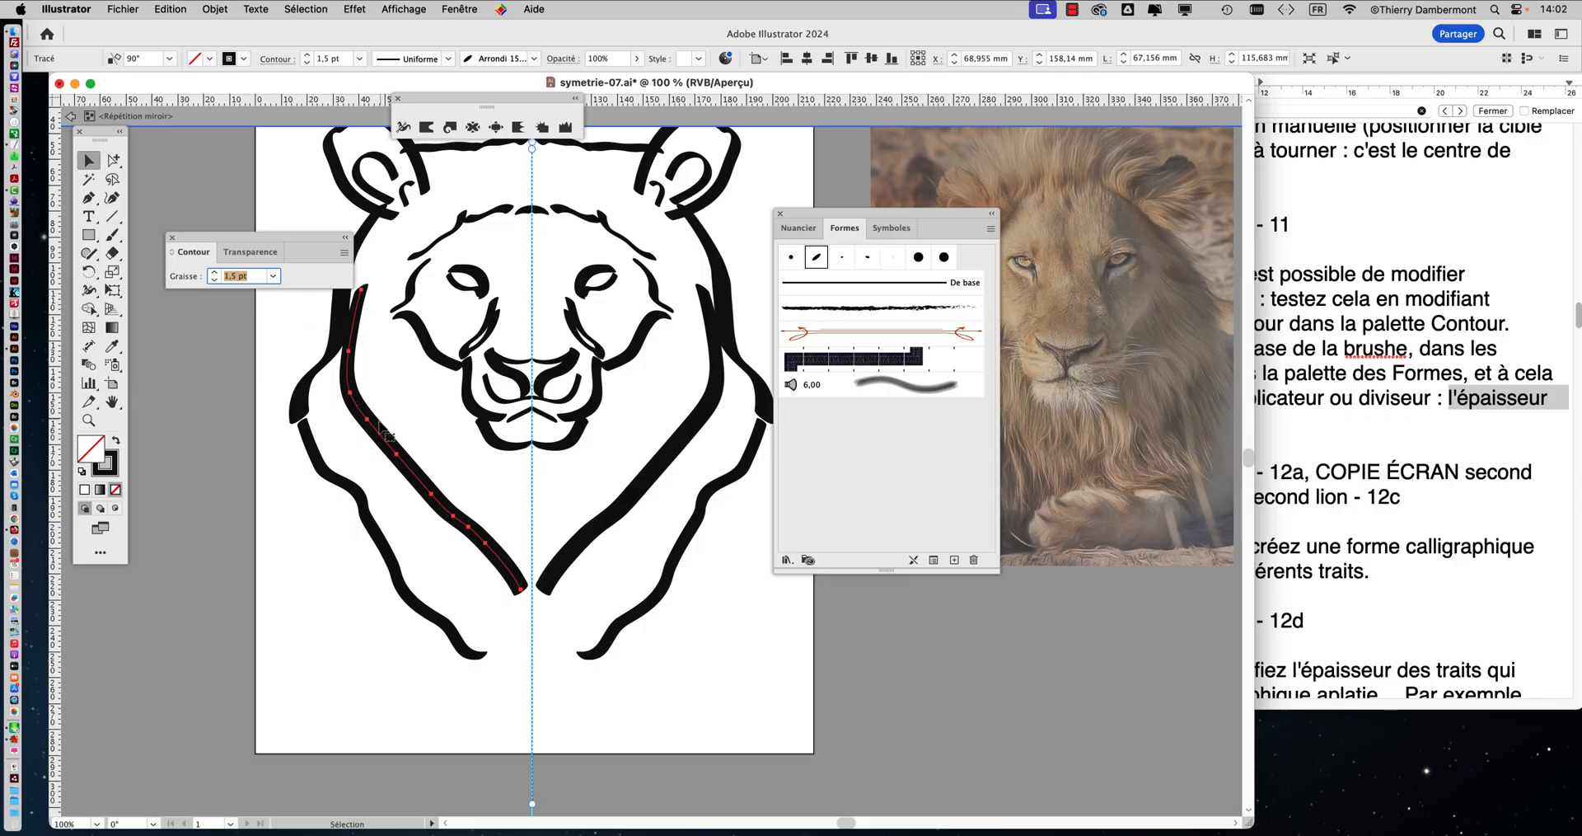
left_click_drag(380, 424, 383, 428)
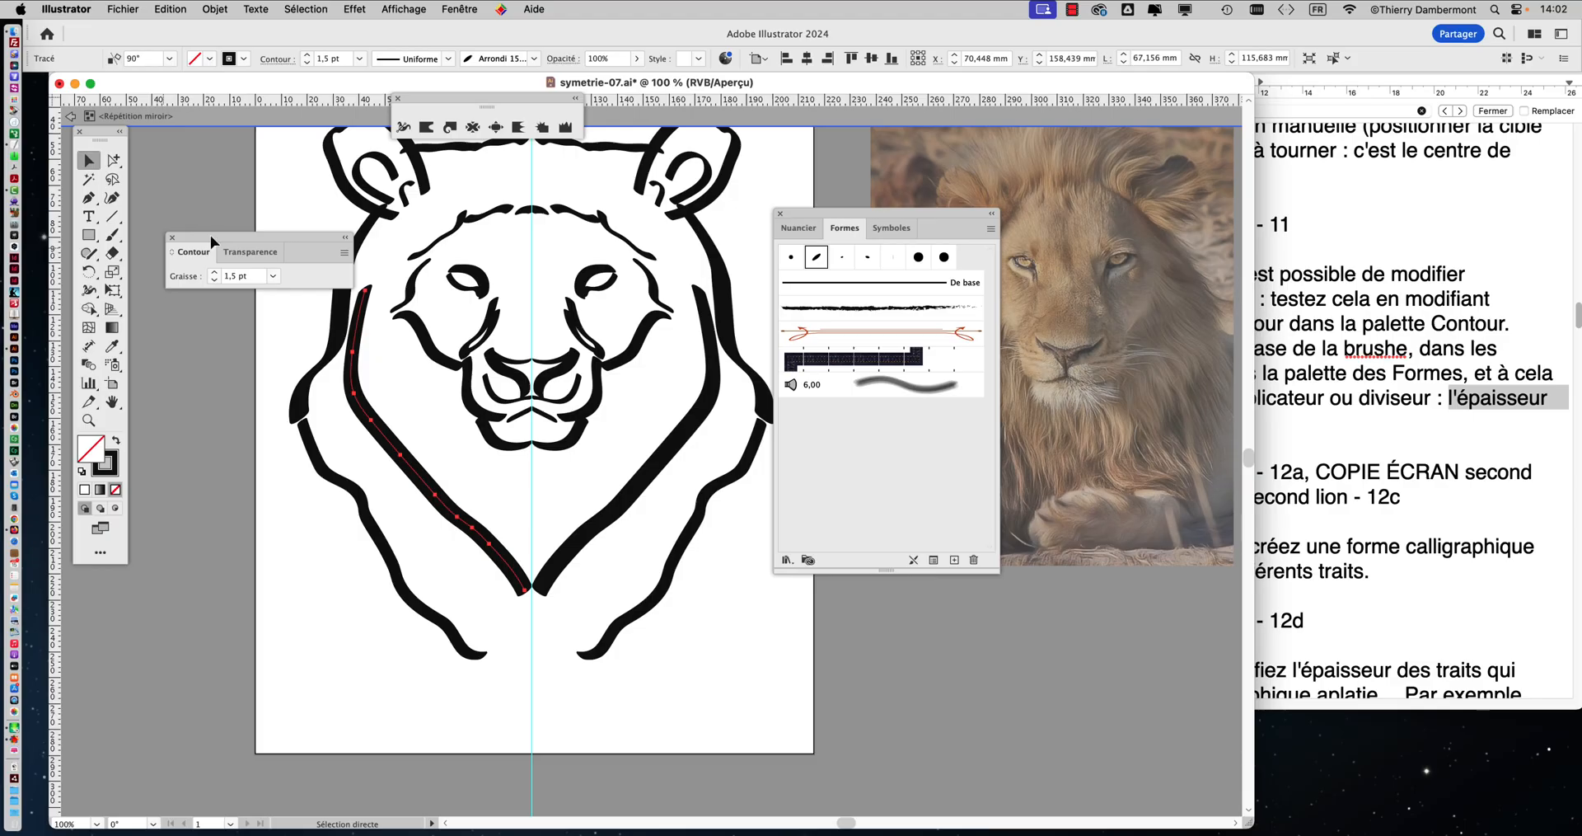
left_click_drag(232, 238, 228, 178)
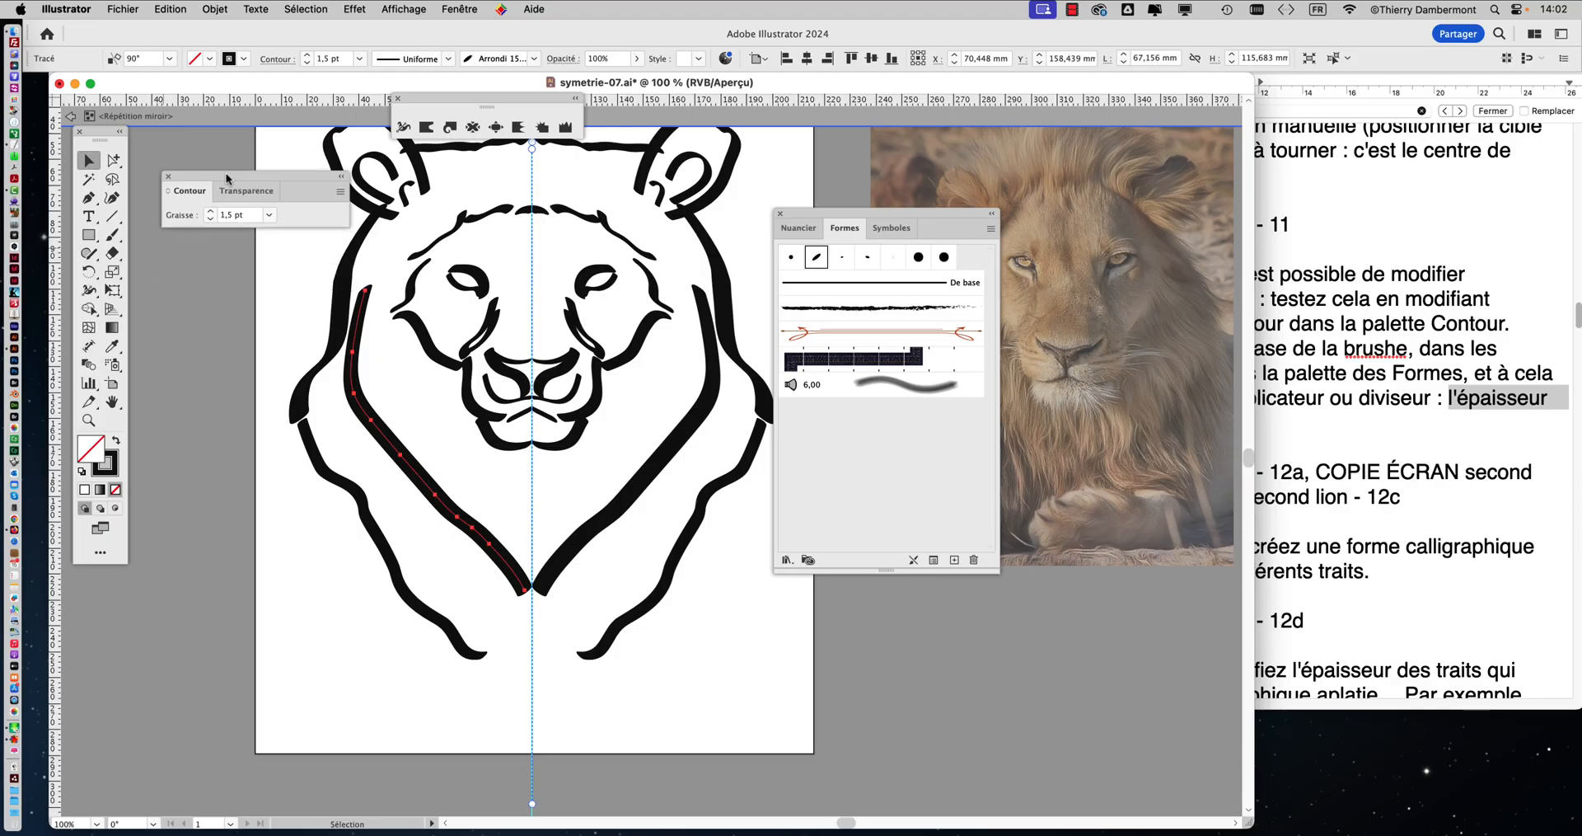
In the TextEdit notes, highlight the whole paragraph on changing stroke thickness with the Contour palette, and return to Illustrator.
left_click(1342, 387)
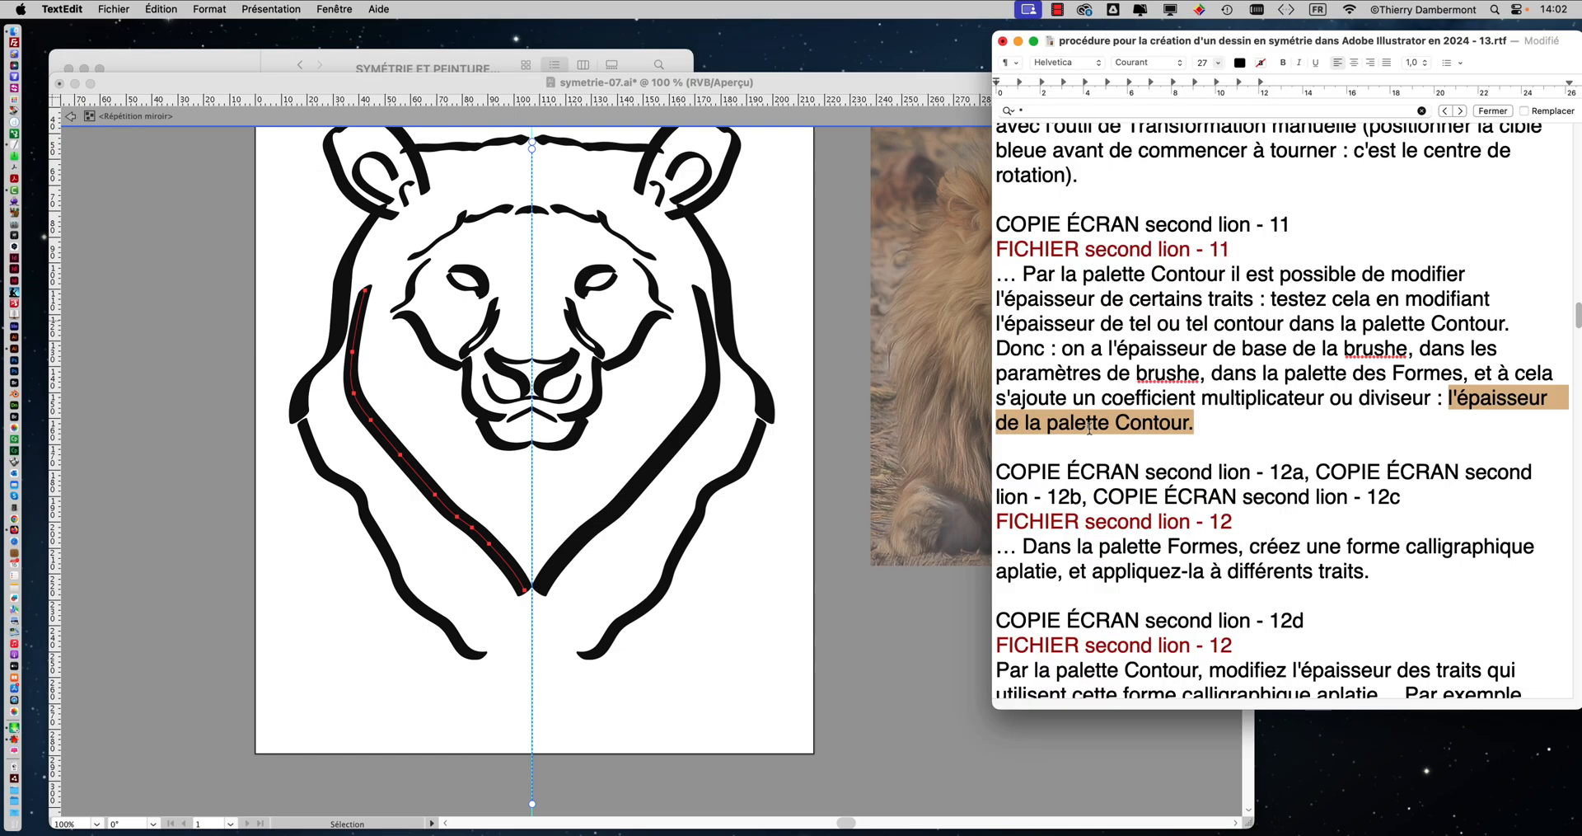
left_click_drag(1022, 274, 1223, 419)
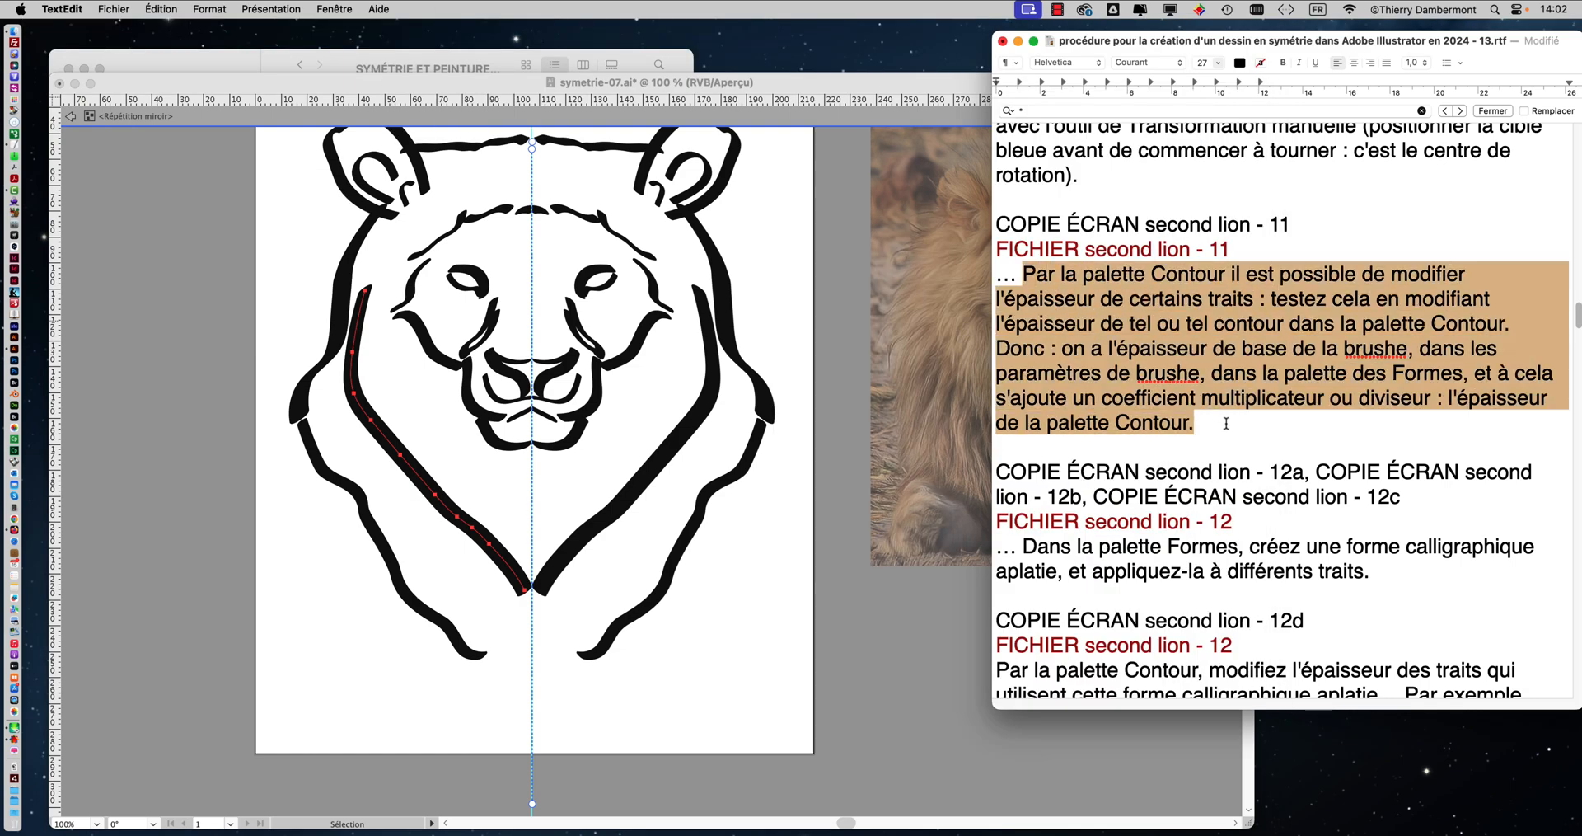
left_click(423, 87)
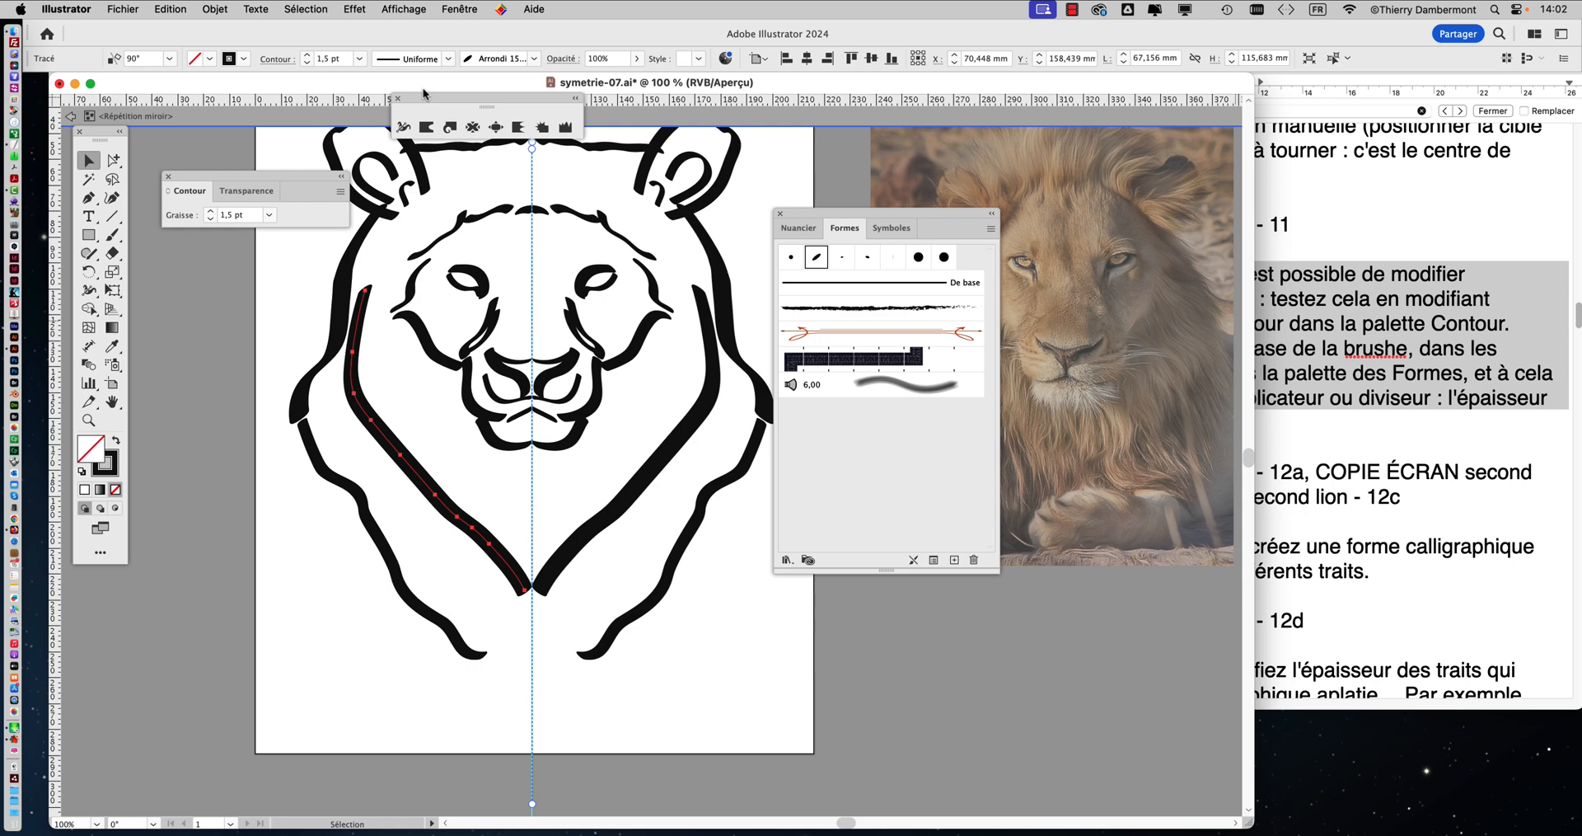
Close the floating Contour palette and the detached palette of distortion tools to clear the view of the lion.
left_click(168, 176)
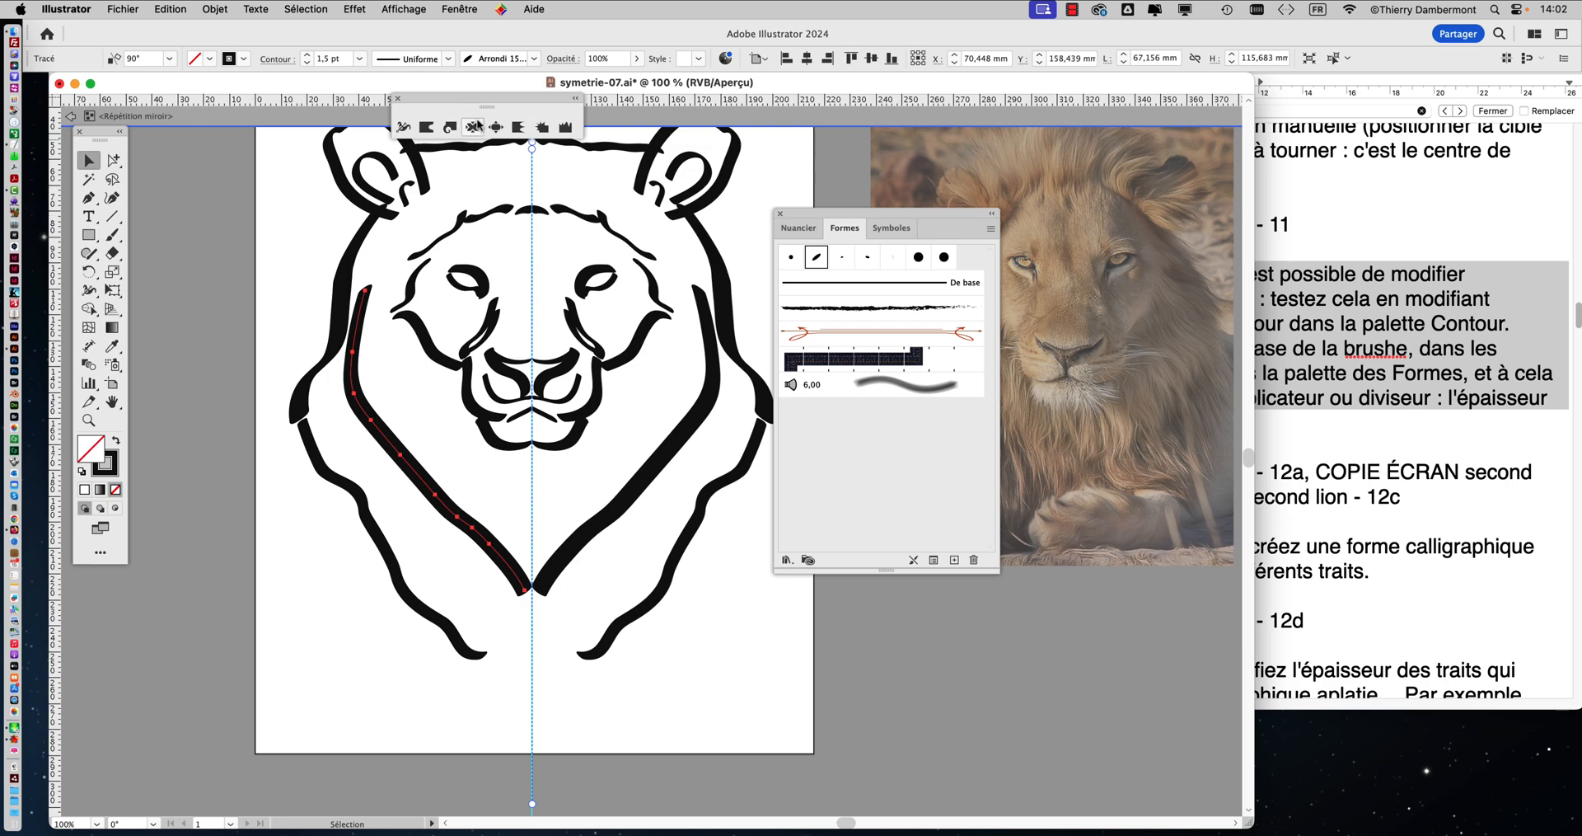
left_click(398, 102)
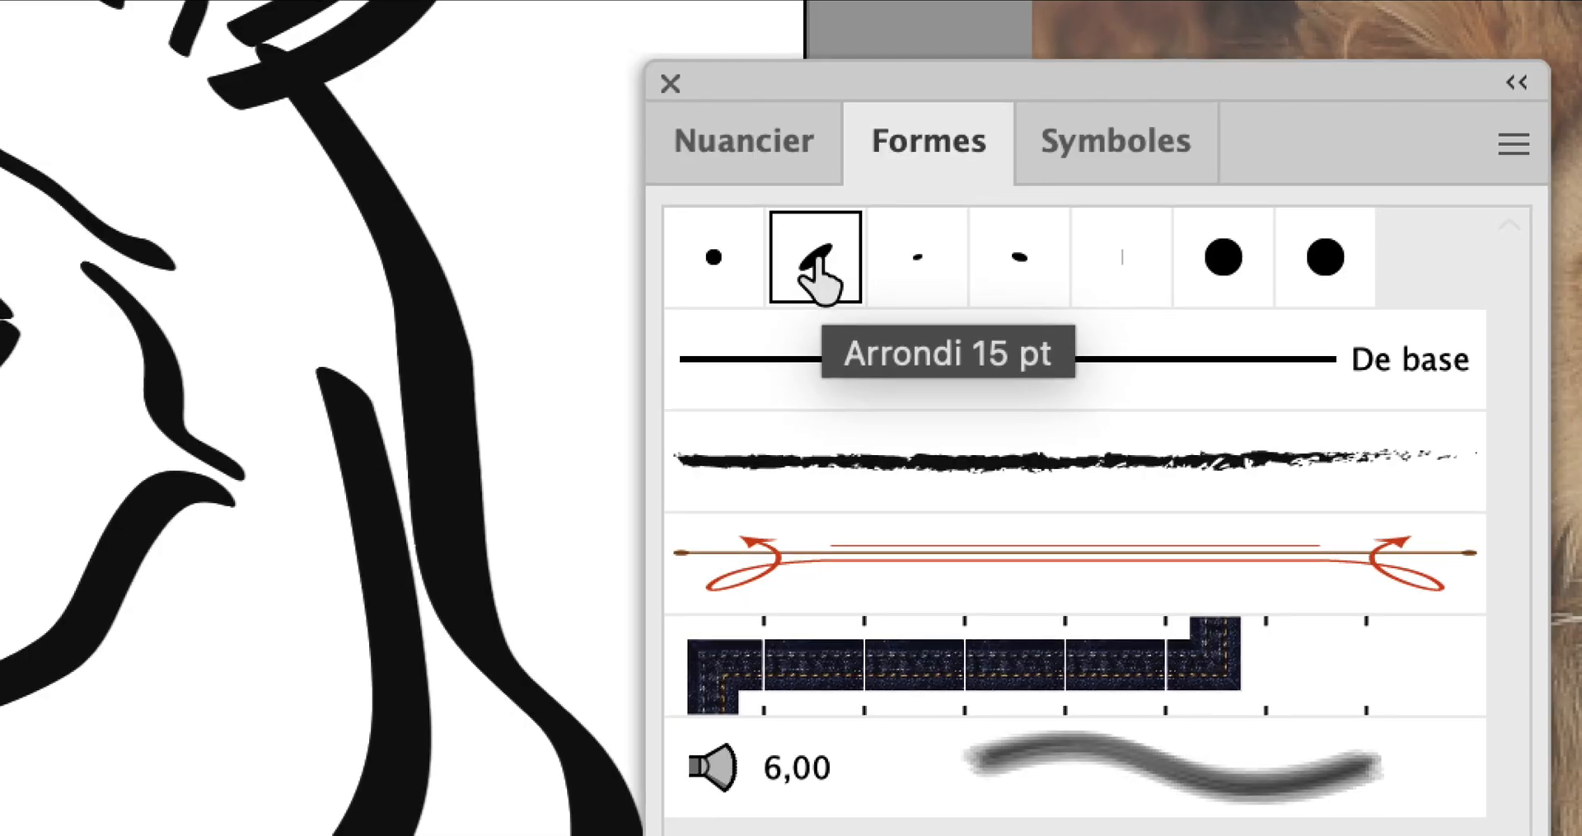
double_click(816, 262)
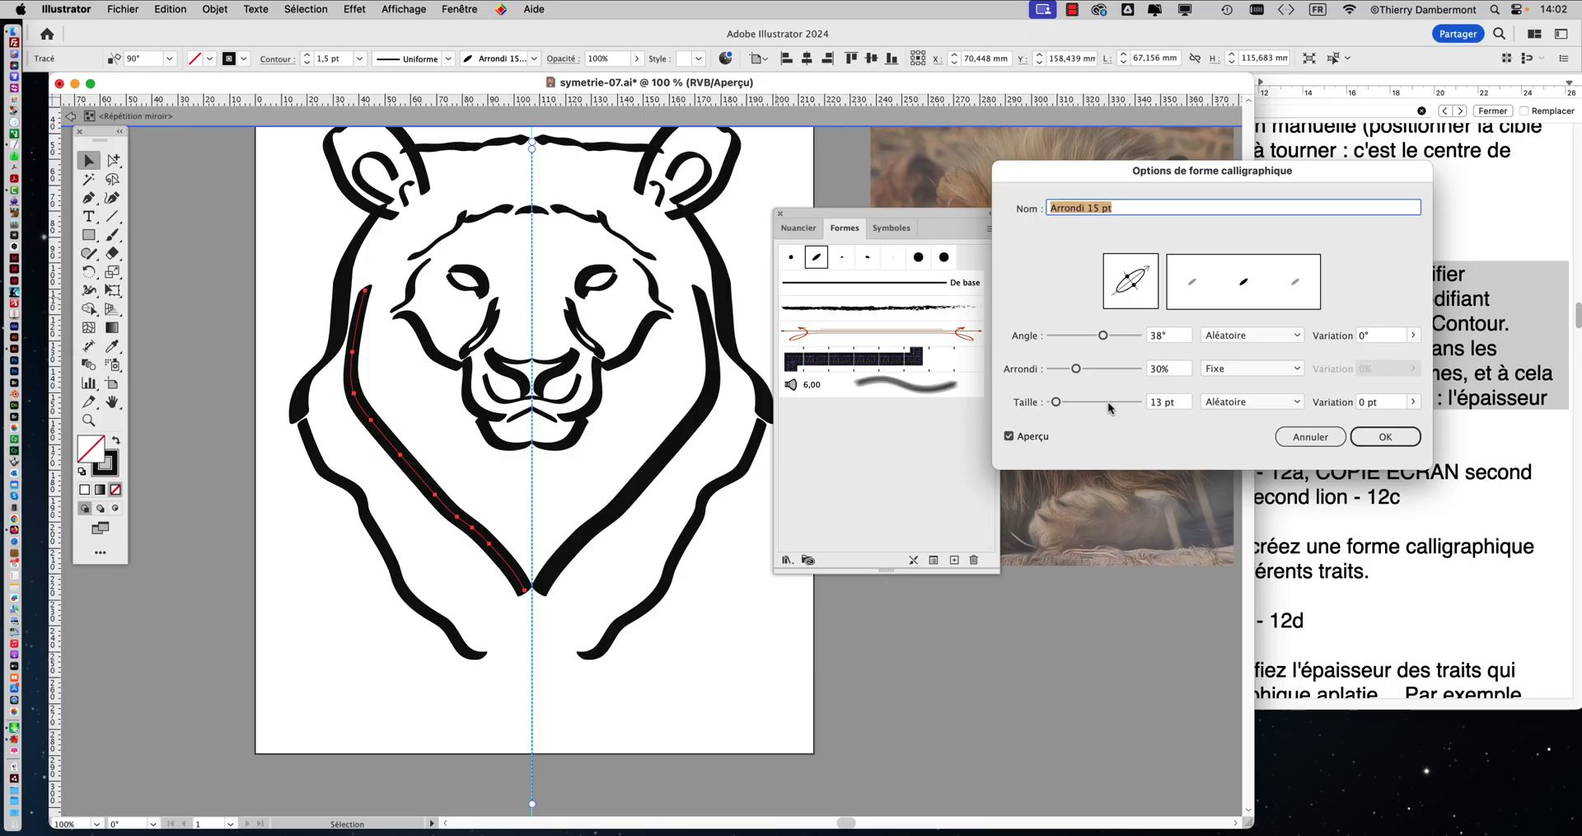
left_click_drag(1060, 406, 1057, 405)
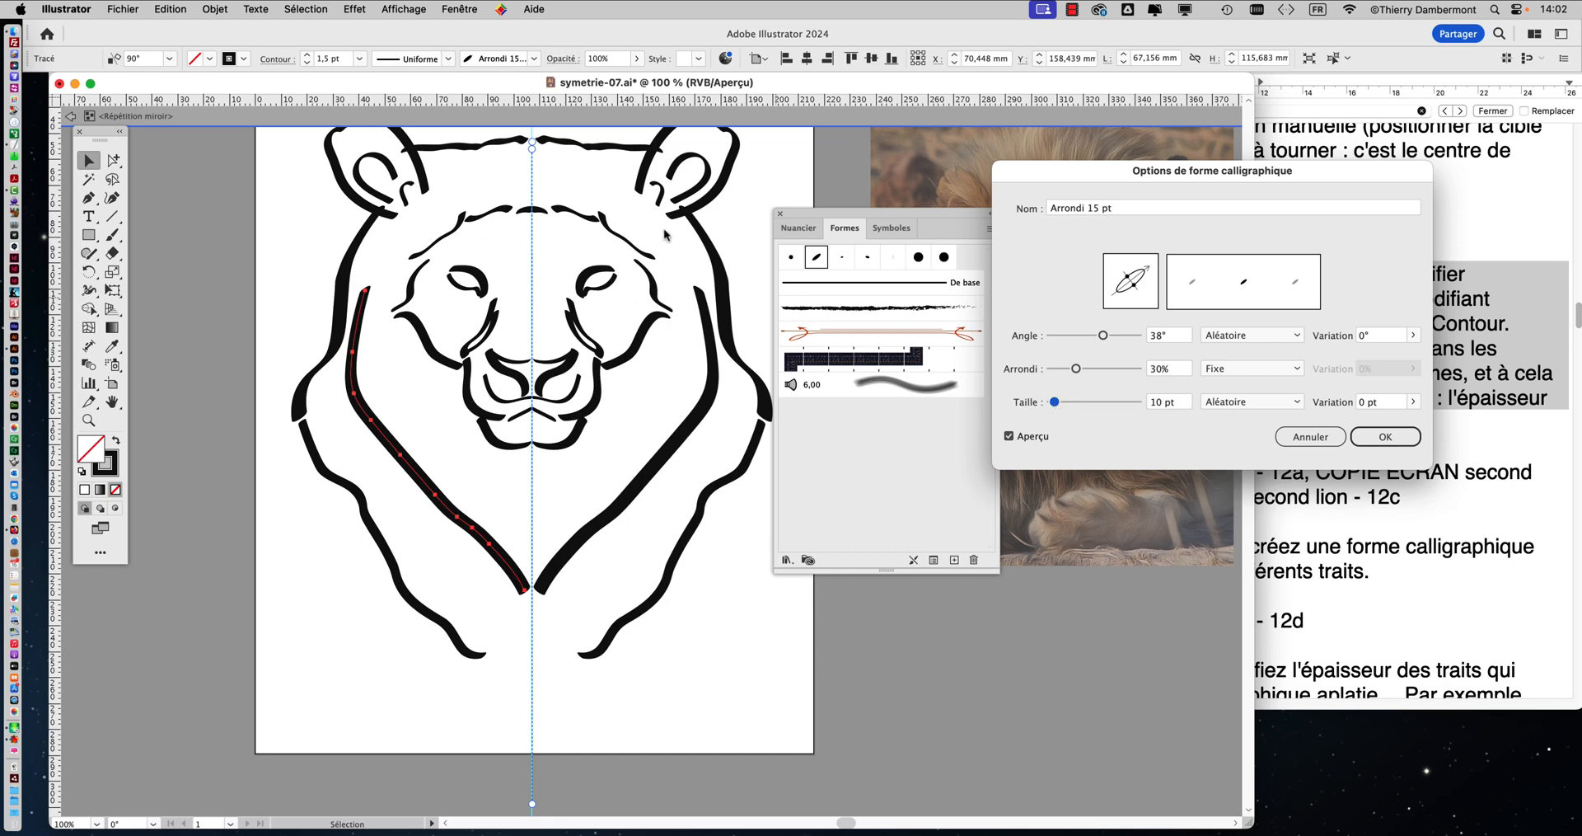
left_click(1311, 437)
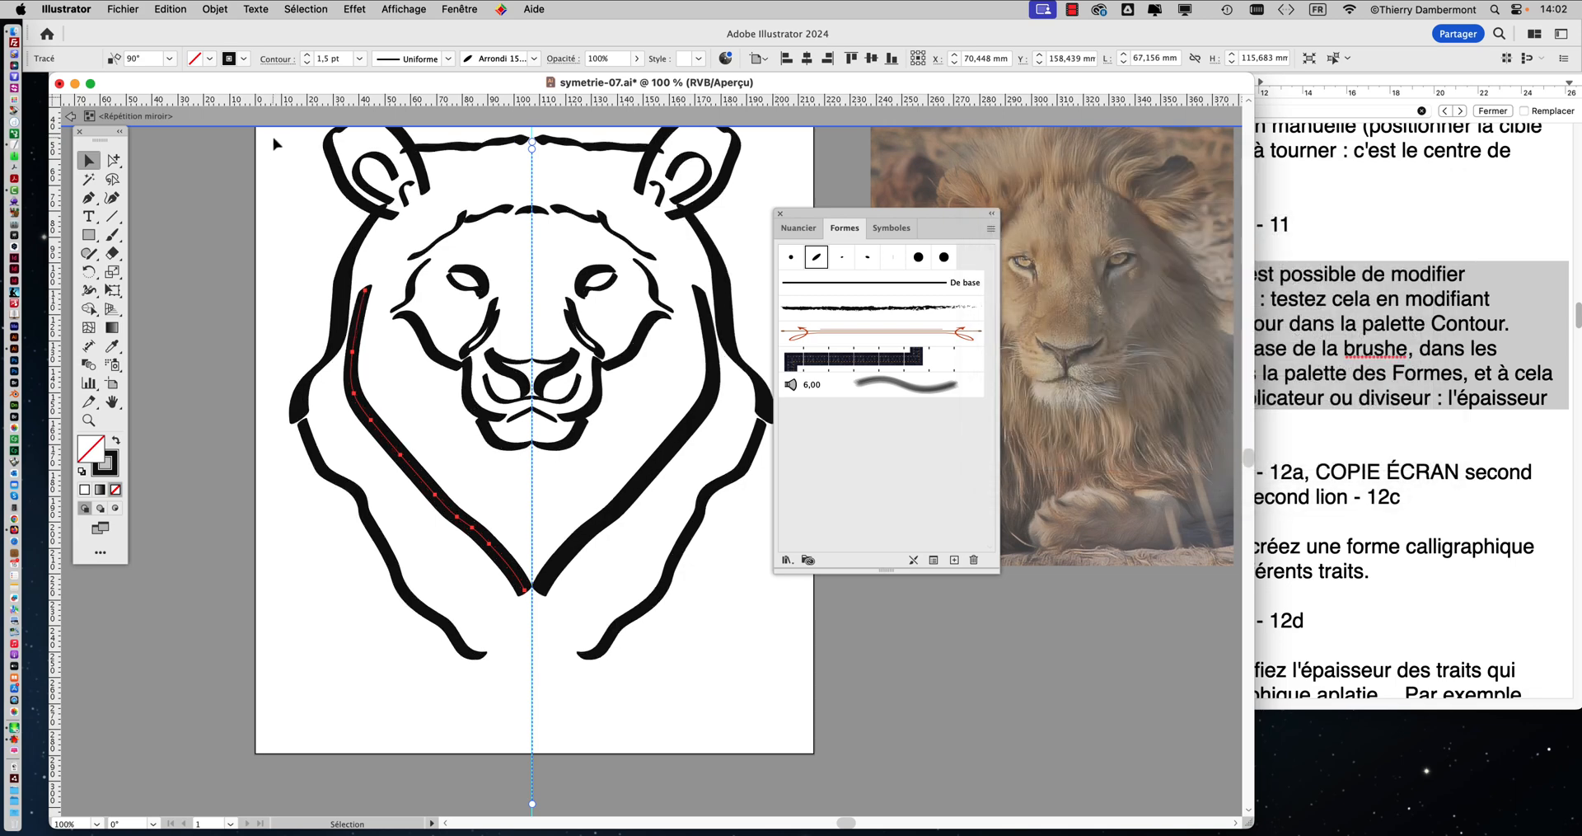
Set the size of the Arrondi 15 pt calligraphic brush to 8 pt and apply the change to the existing strokes.
scroll(443, 222, "up", 5)
scroll(555, 388, "down", 3)
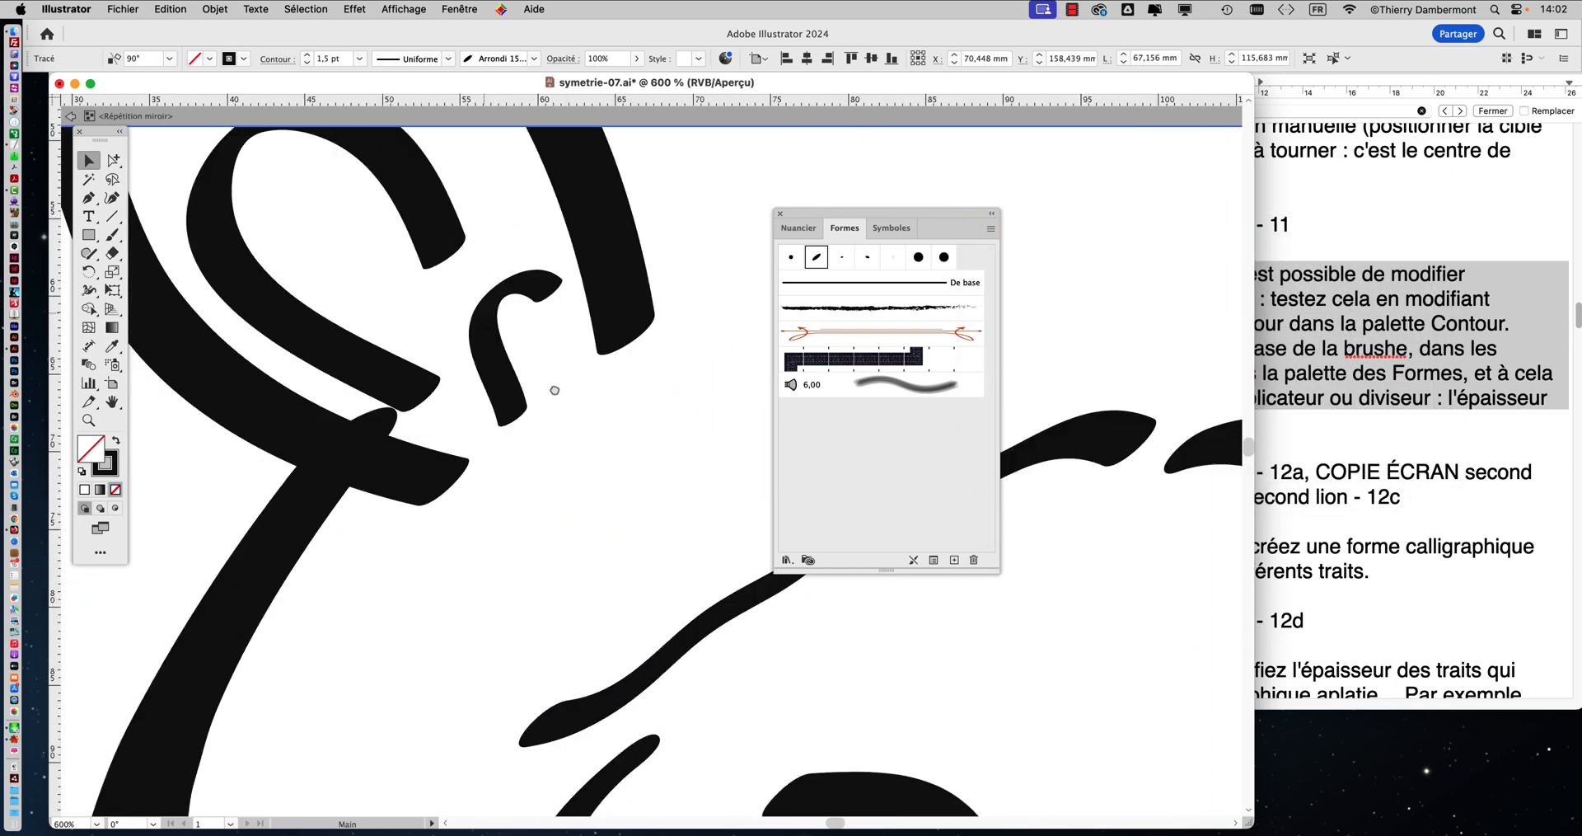
scroll(518, 379, "right", 3)
scroll(519, 379, "down", 2)
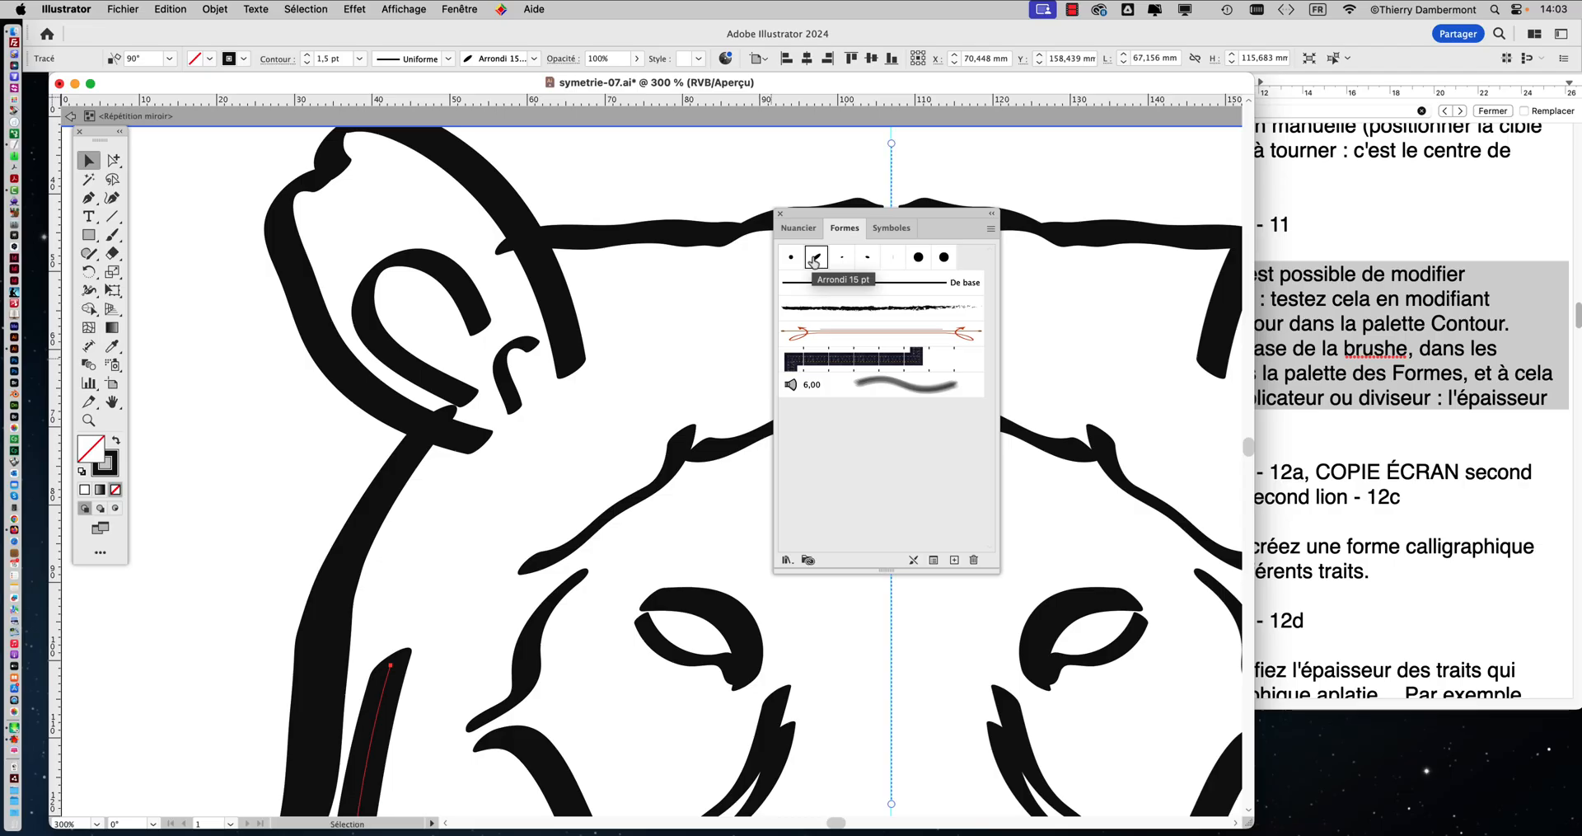
double_click(814, 260)
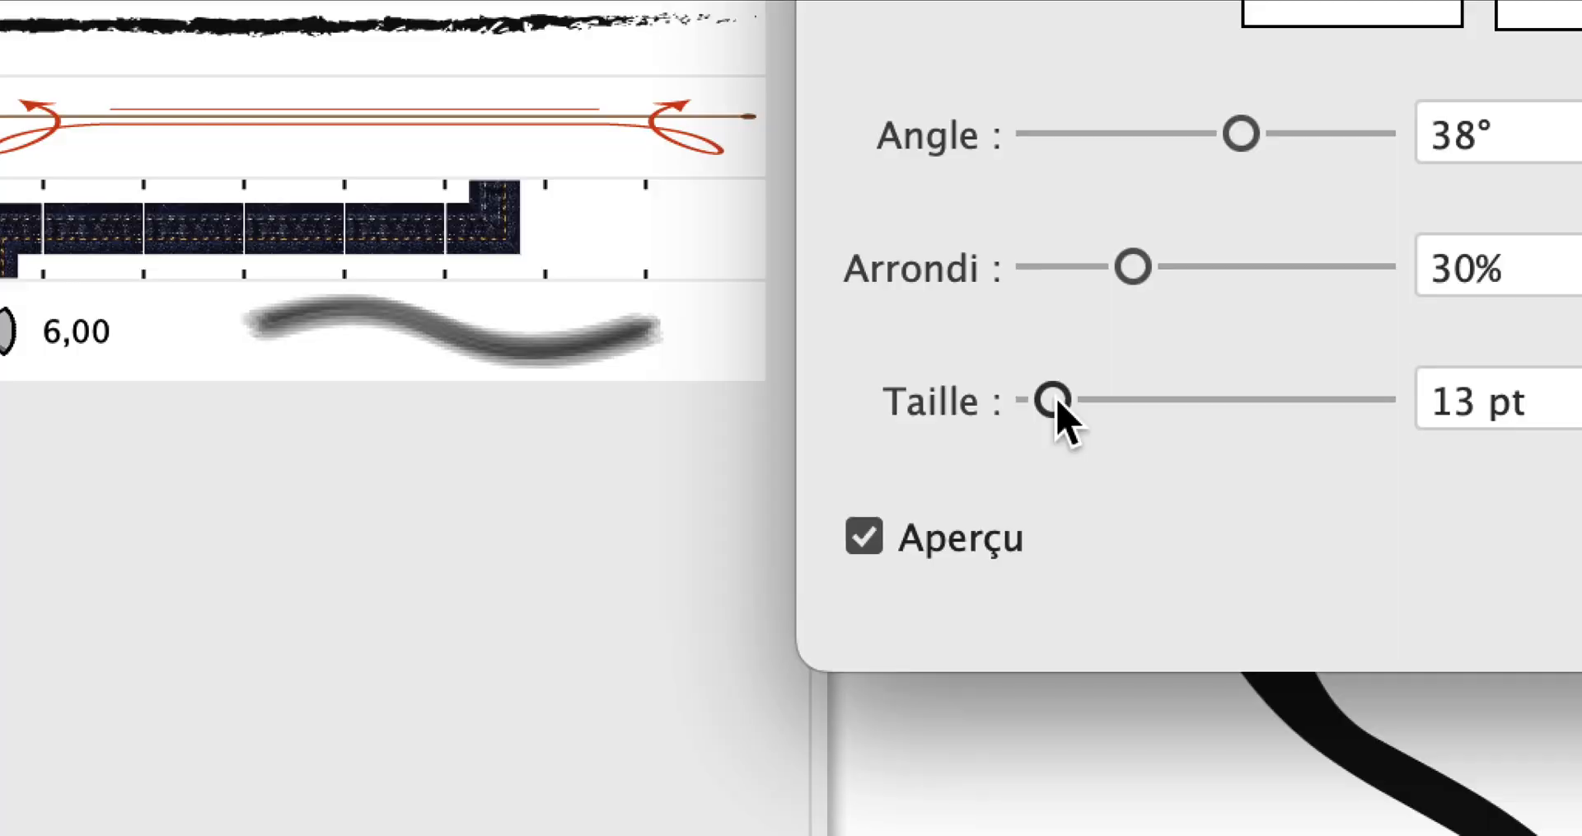
left_click_drag(1058, 402, 1054, 402)
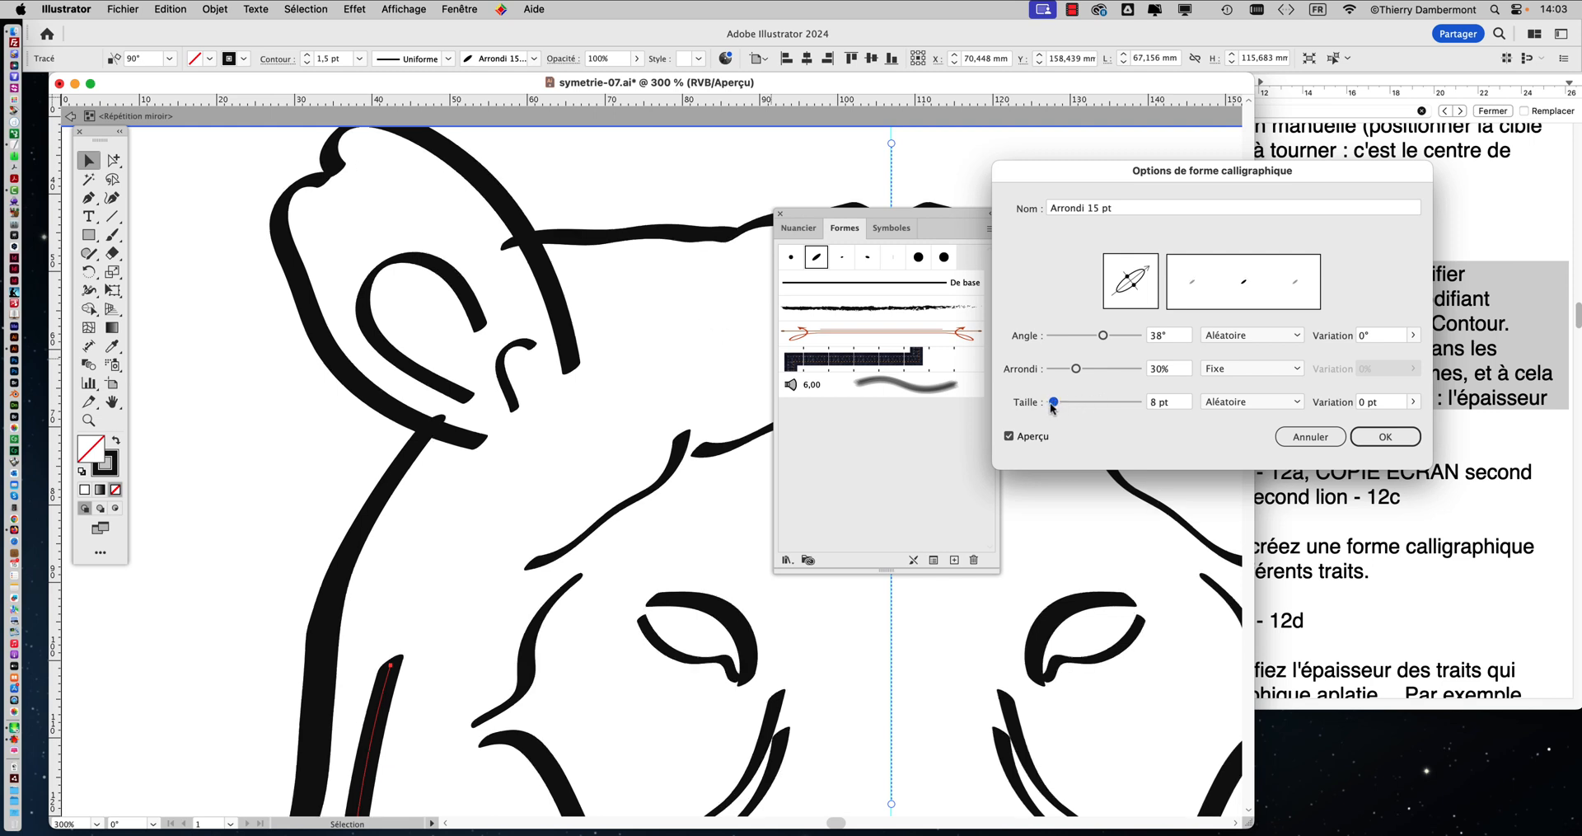
left_click(1387, 436)
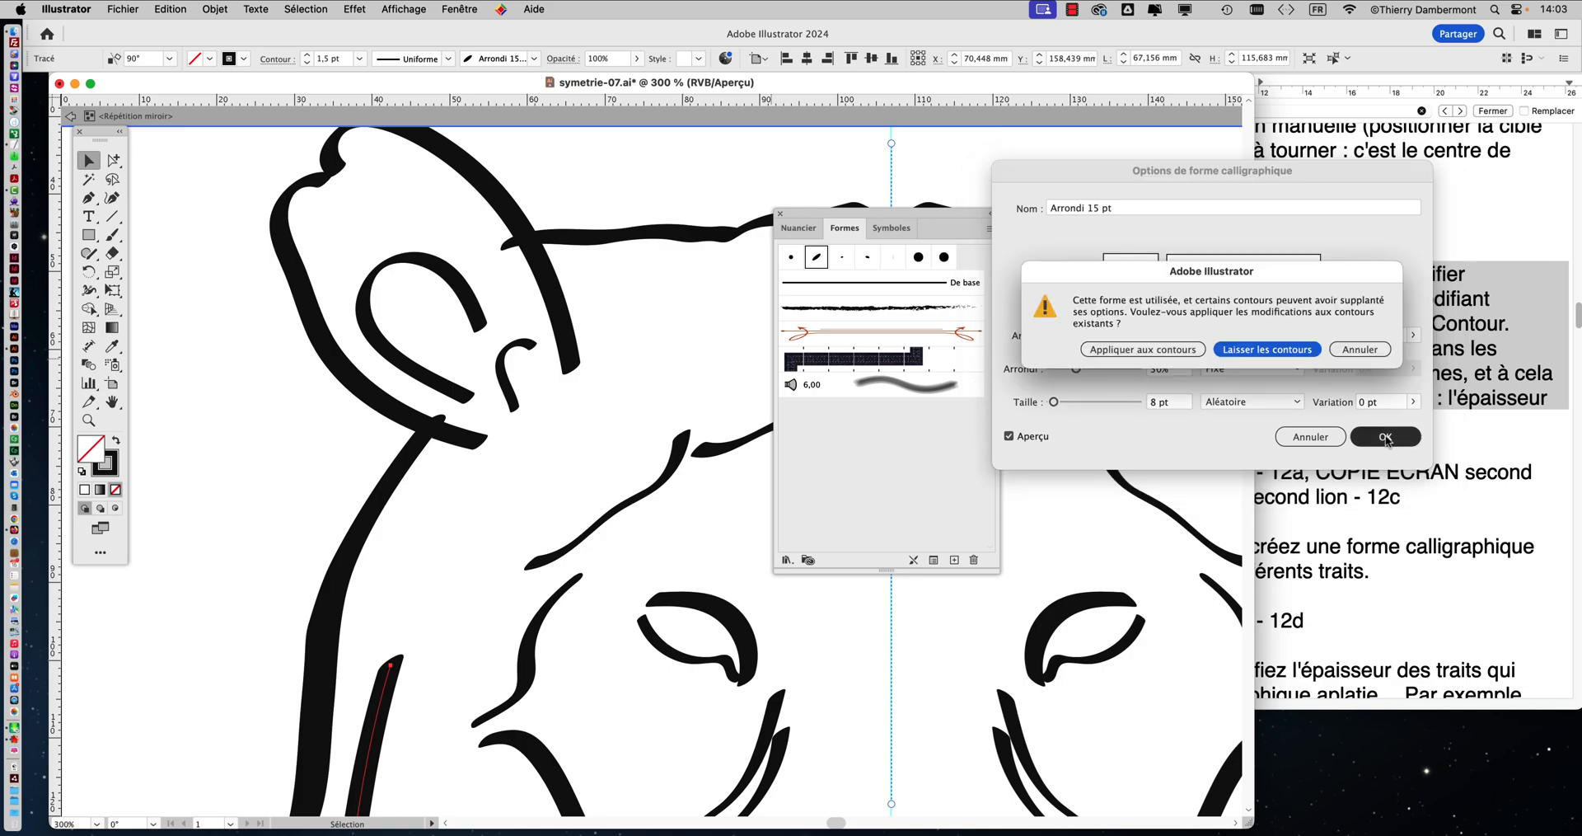
left_click(1136, 351)
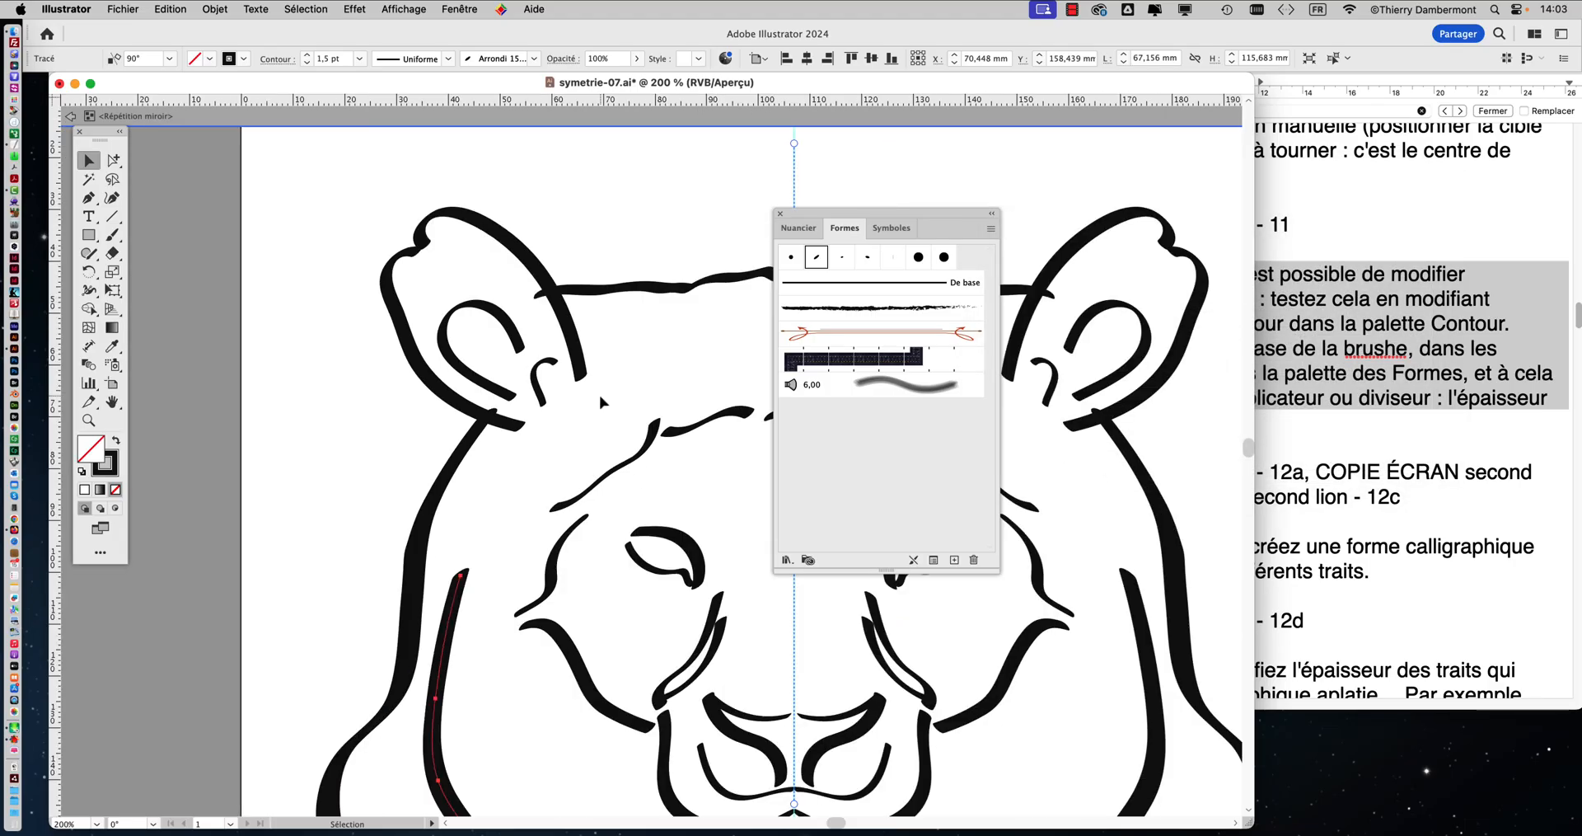
scroll(601, 397, "down", 2)
mouse_move(600, 396)
left_mouse_down()
mouse_move(458, 366)
mouse_move(405, 322)
left_mouse_up()
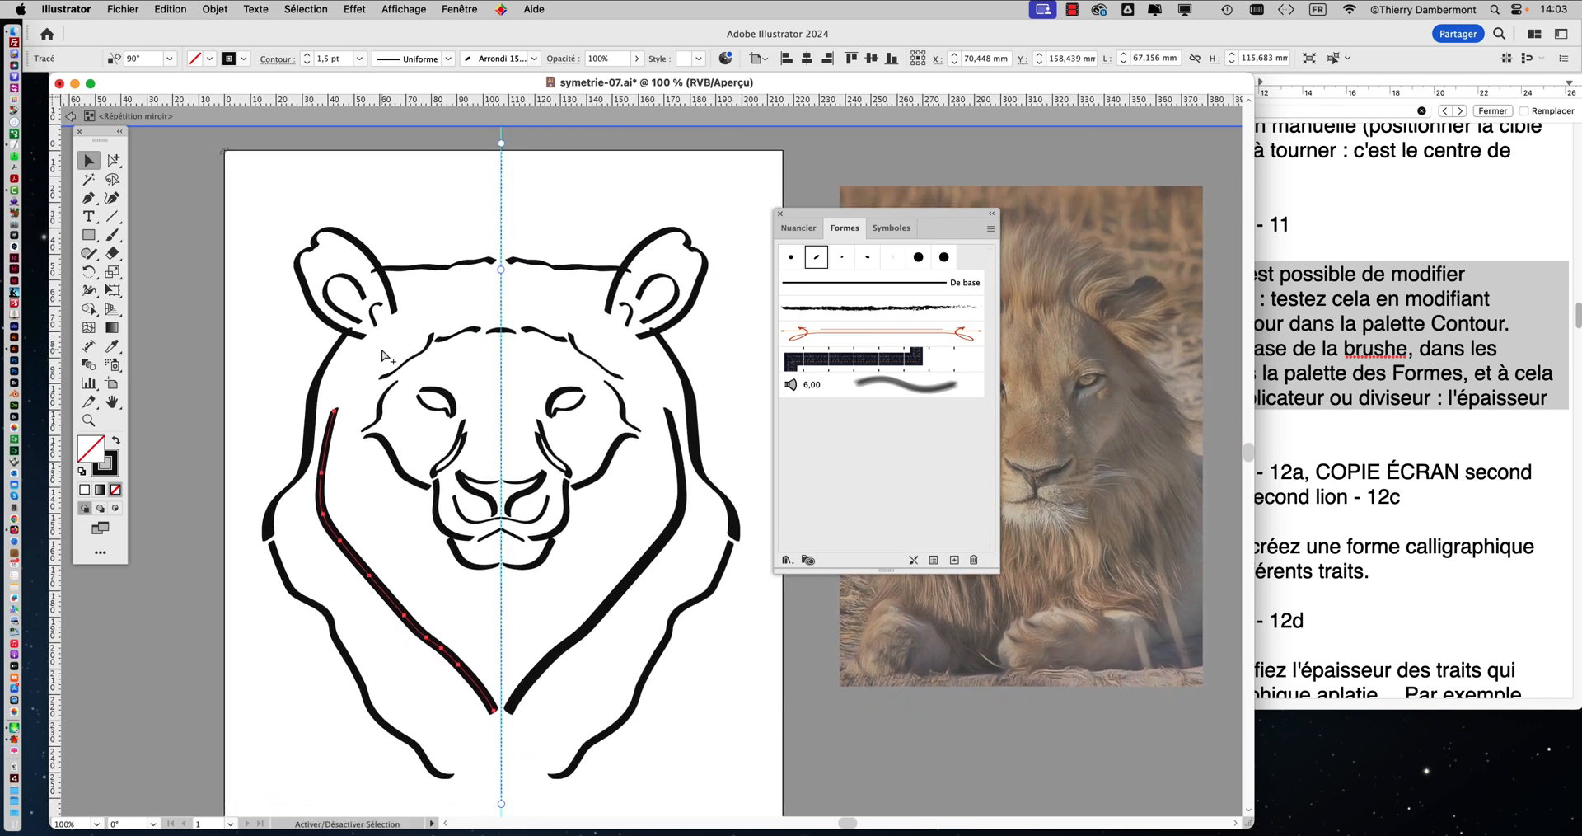